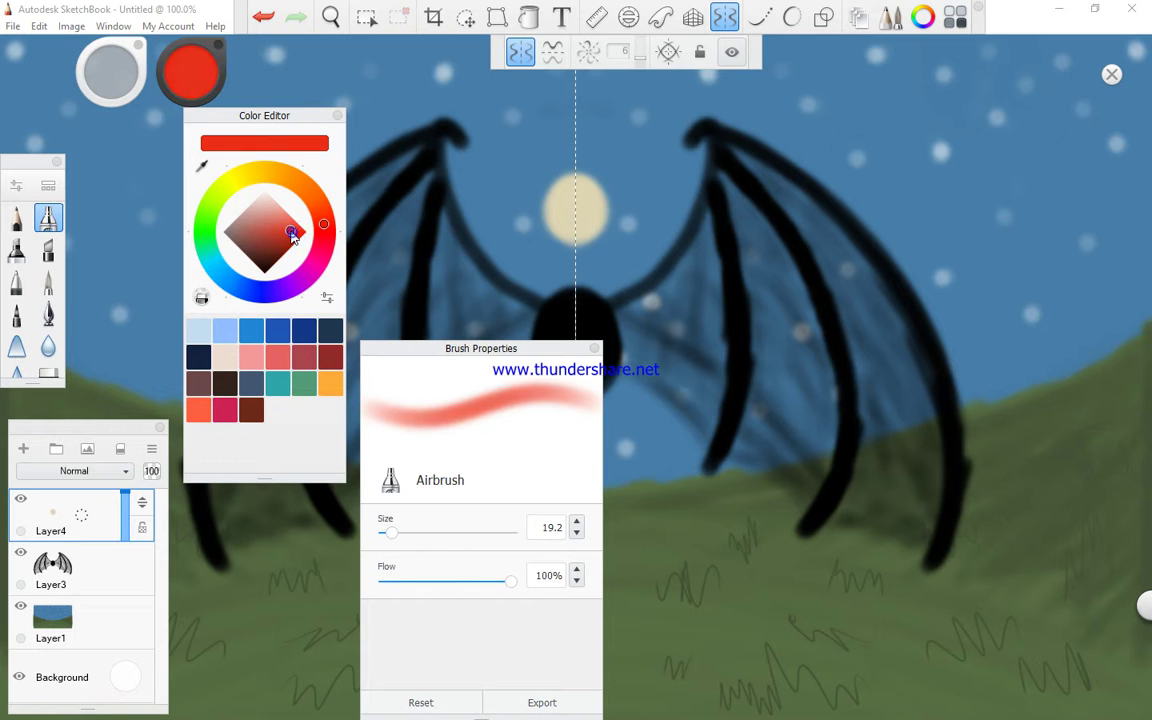
Set the airbrush size to 12.9 and paint a mirrored red outline of flame-shaped hair rising from the sides of the beige head
click(178, 260)
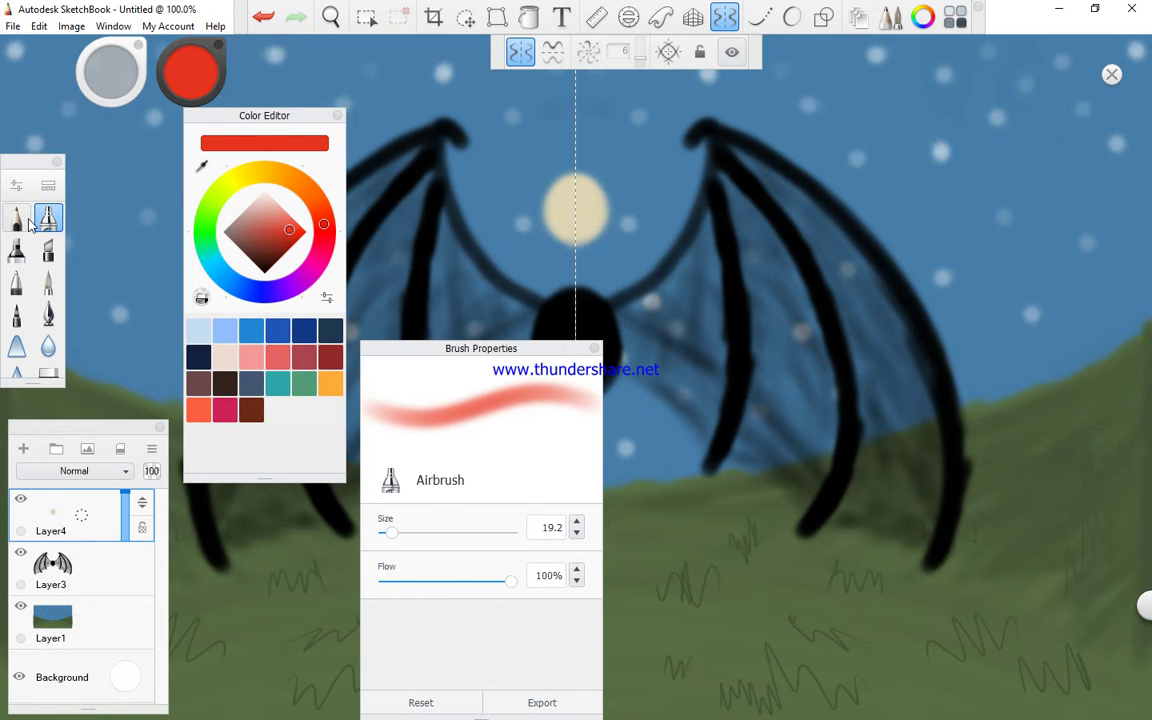
drag(390, 532, 379, 532)
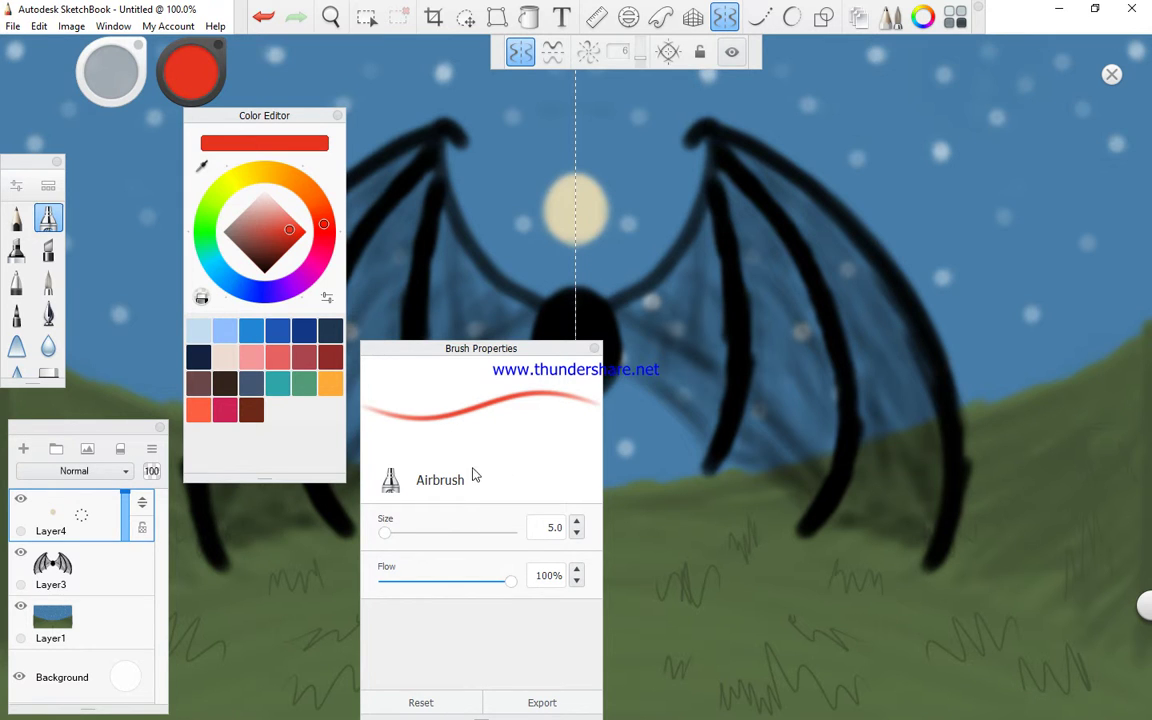
click(432, 494)
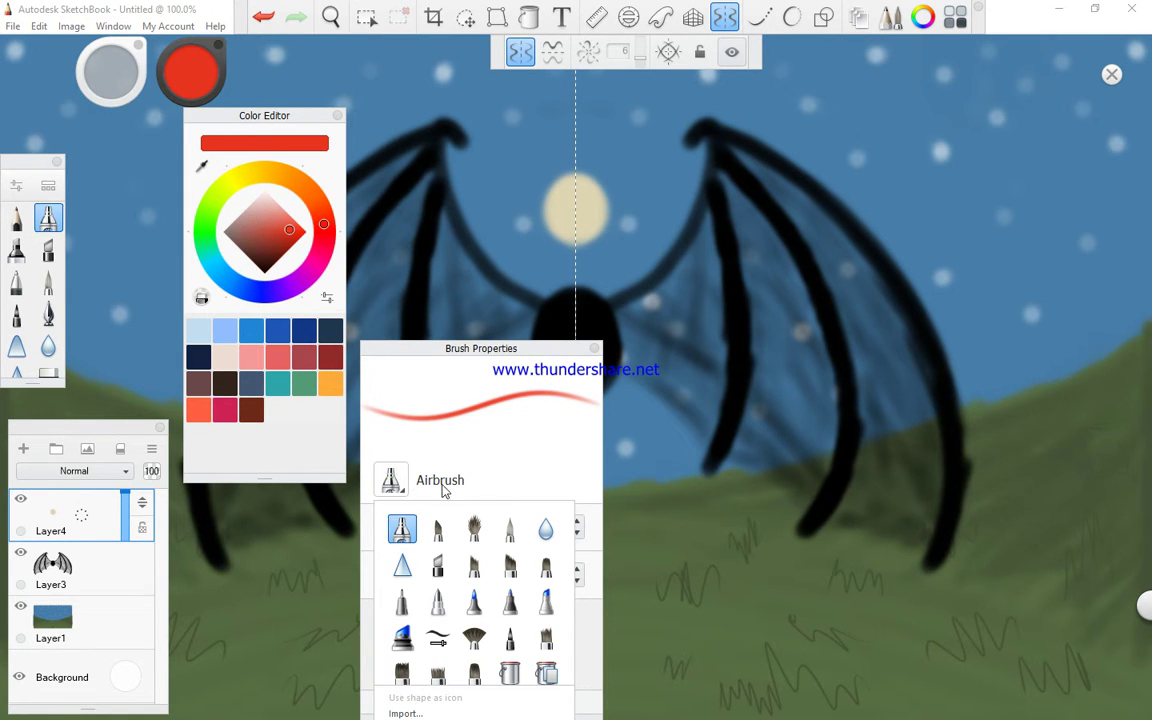
drag(381, 533, 388, 536)
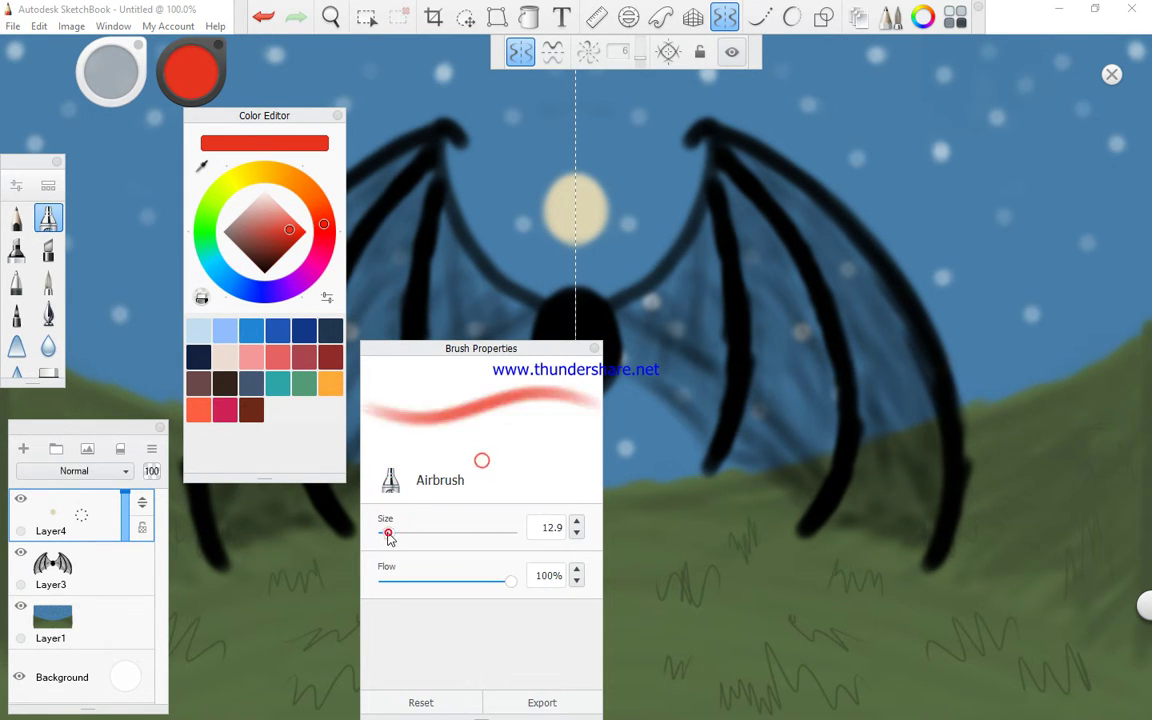
click(636, 306)
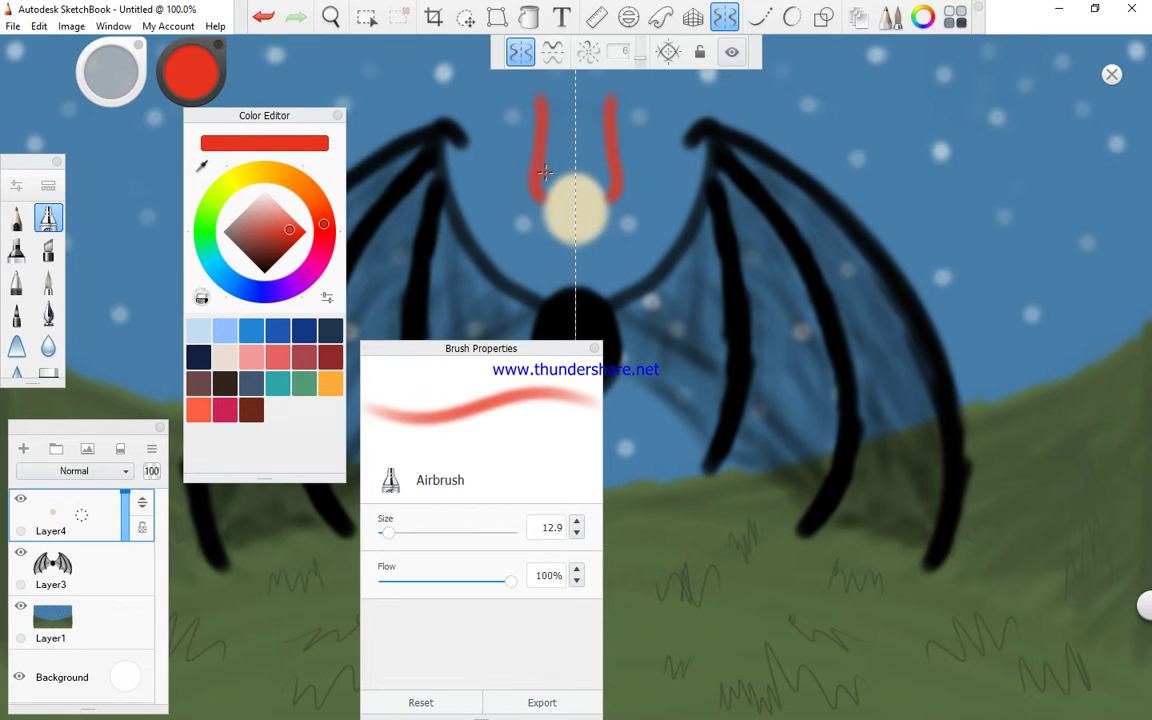
key(ctrl+z)
mouse_move(541, 205)
mouse_down()
mouse_move(558, 130)
mouse_move(543, 192)
mouse_move(566, 152)
mouse_move(546, 187)
mouse_up()
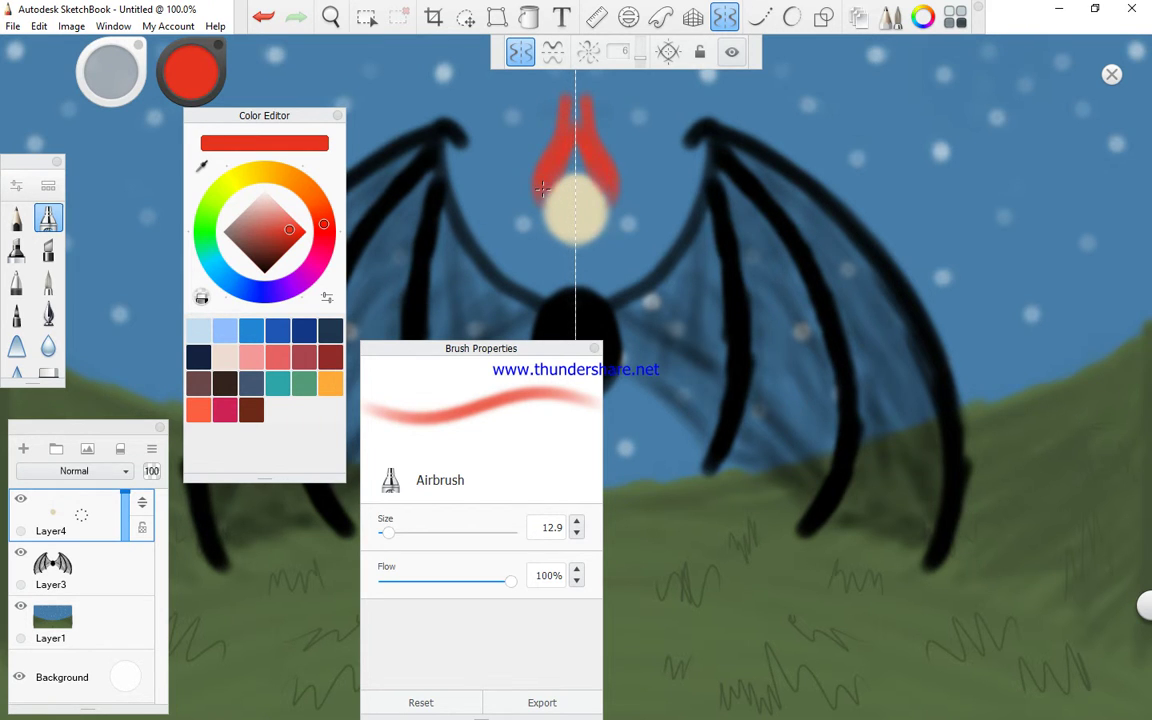
drag(541, 201, 567, 186)
key(ctrl+z)
drag(542, 200, 571, 182)
click(541, 201)
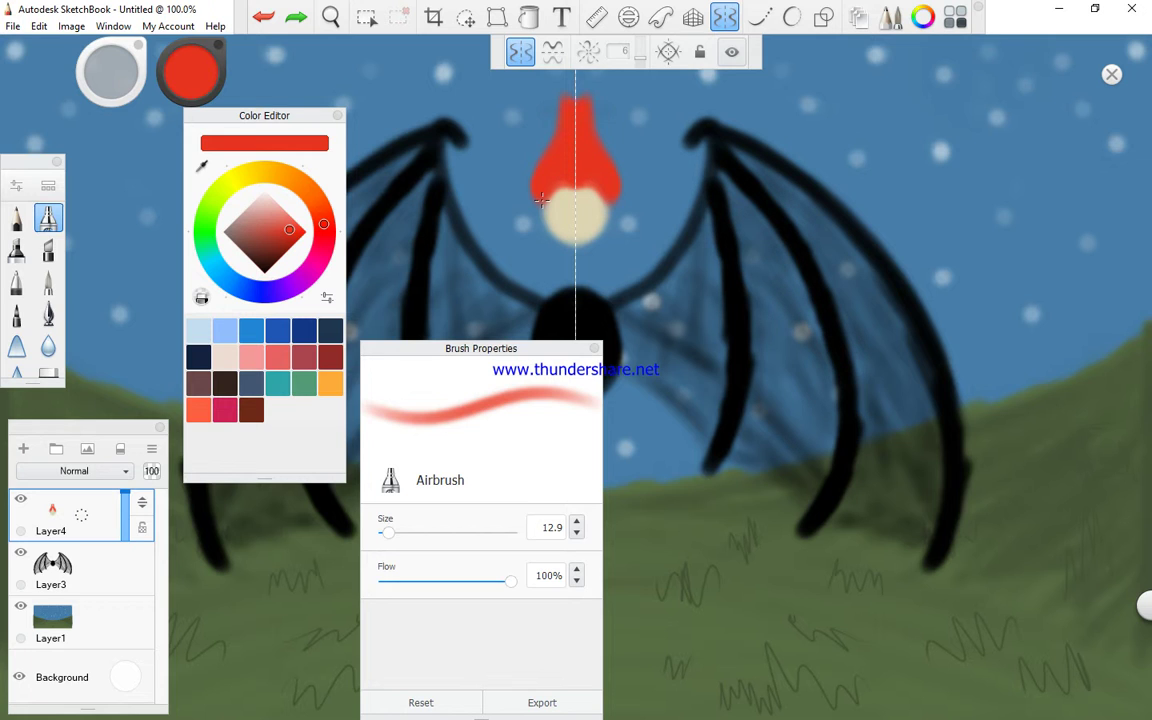
drag(541, 201, 556, 153)
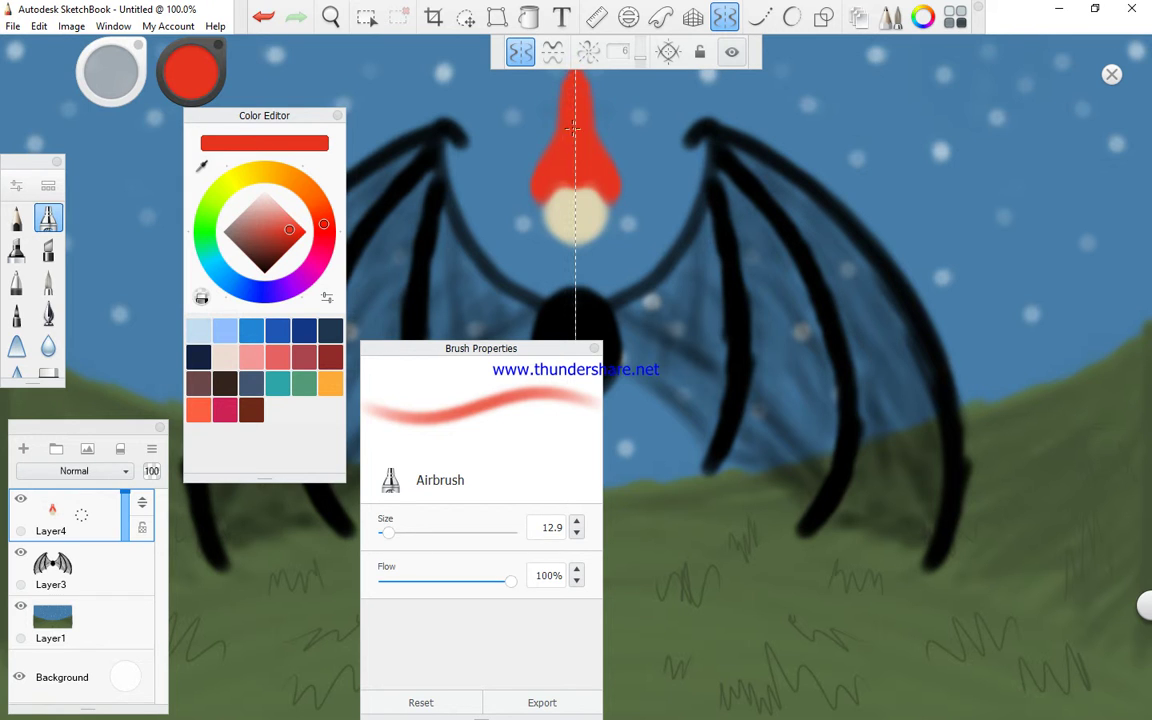
Undo the solid red hair fill and repaint it with a flared top, moving the symmetry toolbar clear of the hair
drag(761, 70, 982, 72)
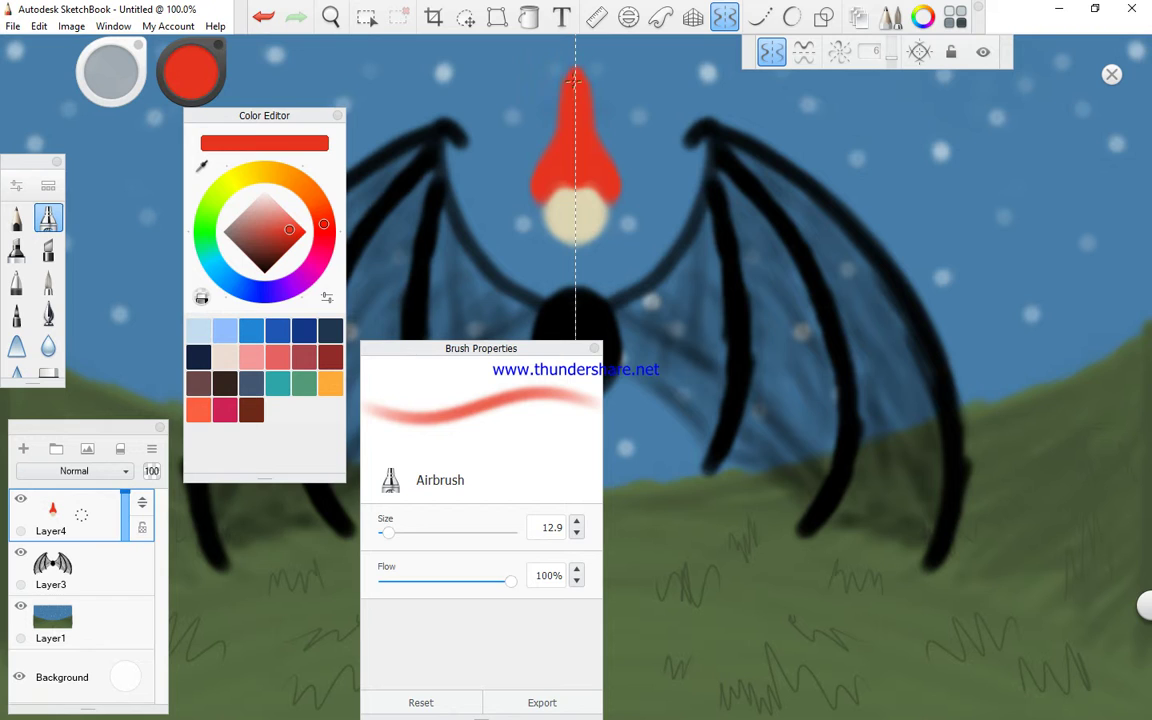
key(ctrl+z)
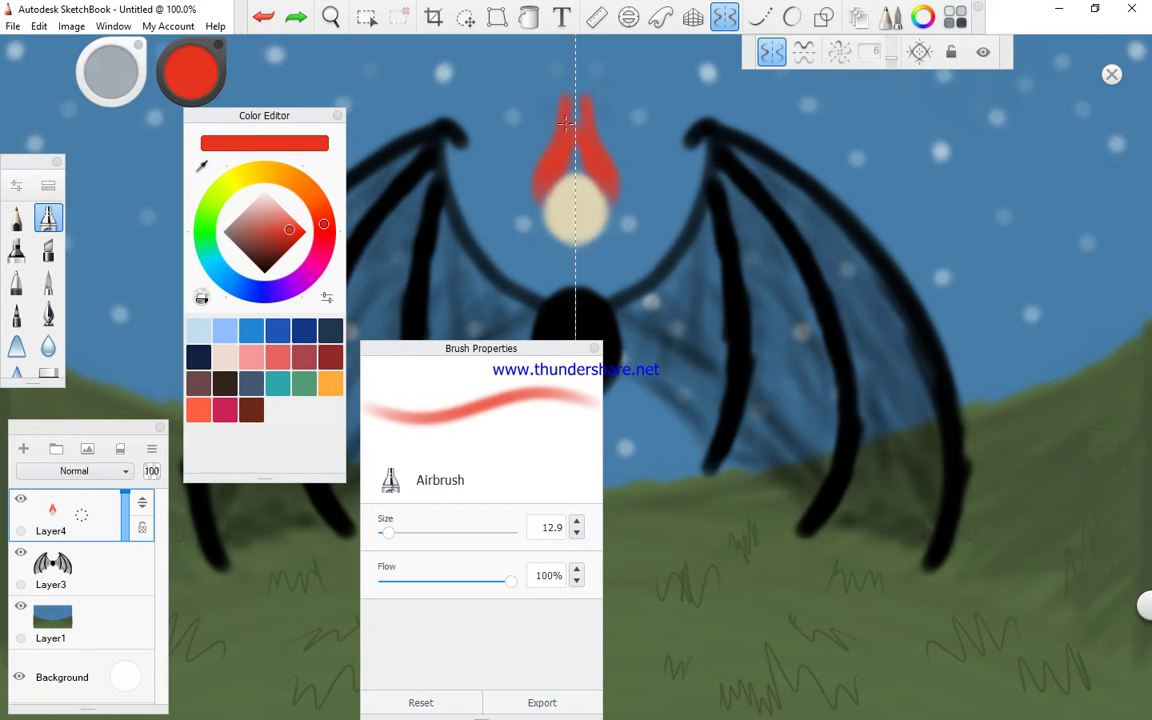
mouse_move(564, 116)
mouse_down()
mouse_move(538, 207)
mouse_move(566, 177)
mouse_move(573, 147)
mouse_up()
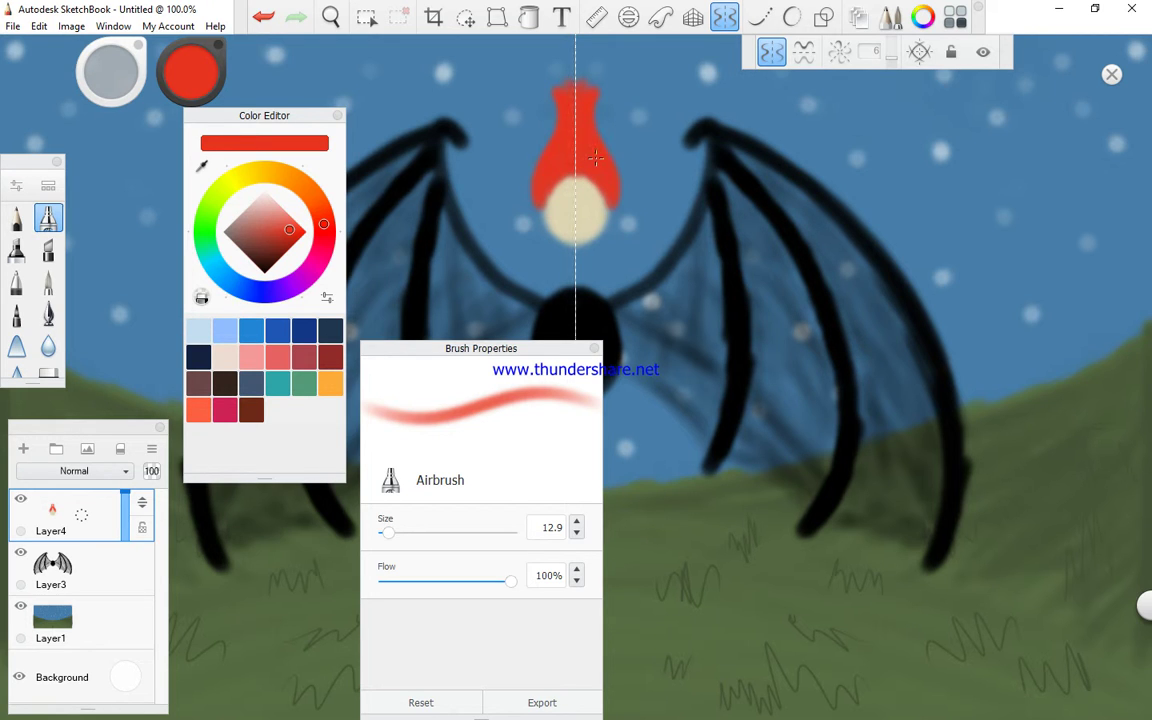
Paint strands in orange and a lighter orange inside the red hair, leaving red along its edges
drag(323, 223, 318, 208)
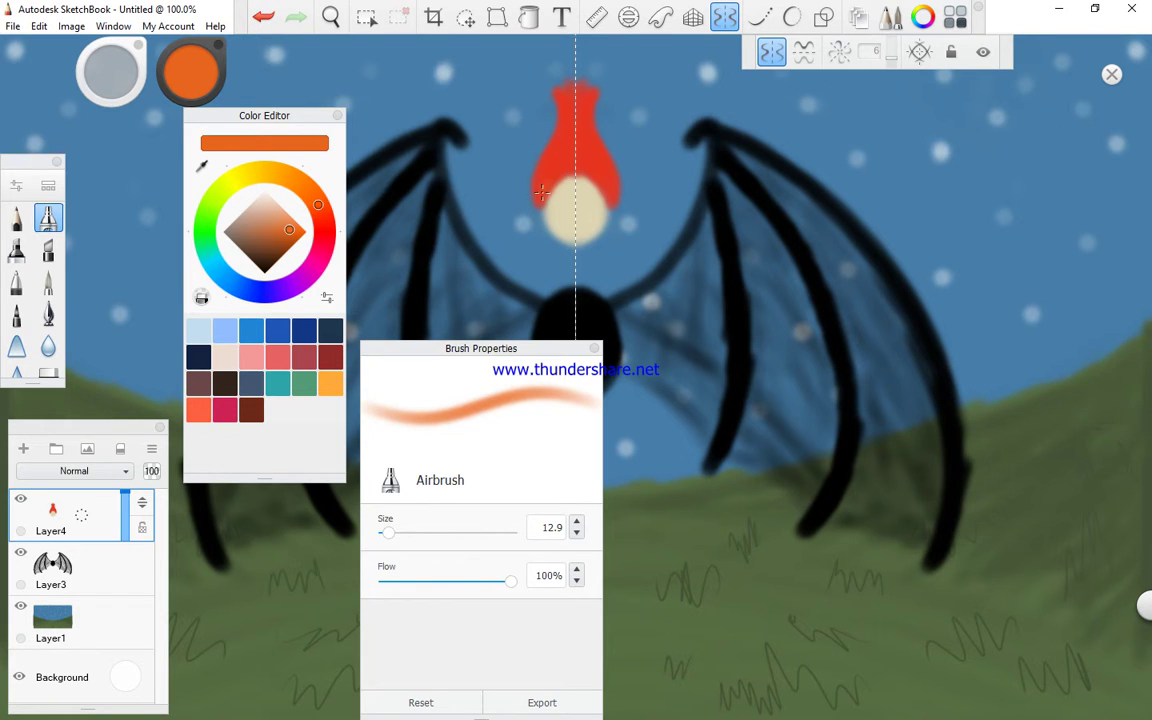
mouse_move(541, 198)
mouse_down()
mouse_move(577, 132)
mouse_move(548, 190)
mouse_move(571, 120)
mouse_move(563, 96)
mouse_move(567, 133)
mouse_move(565, 103)
mouse_up()
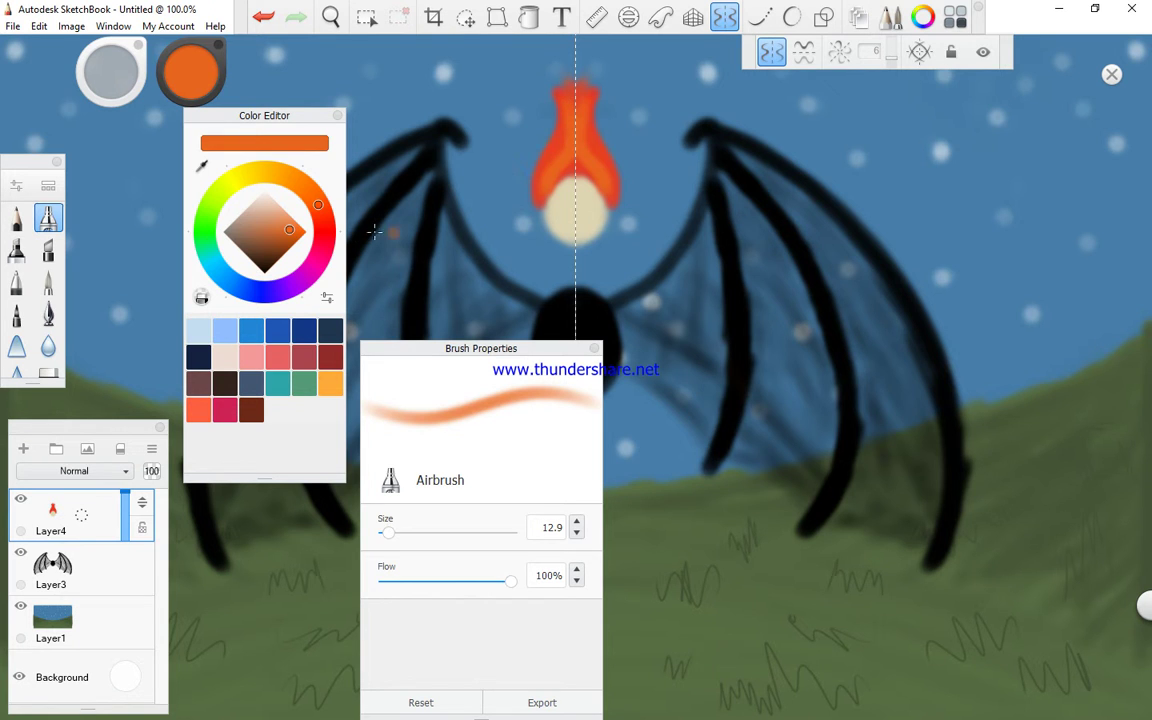
click(306, 187)
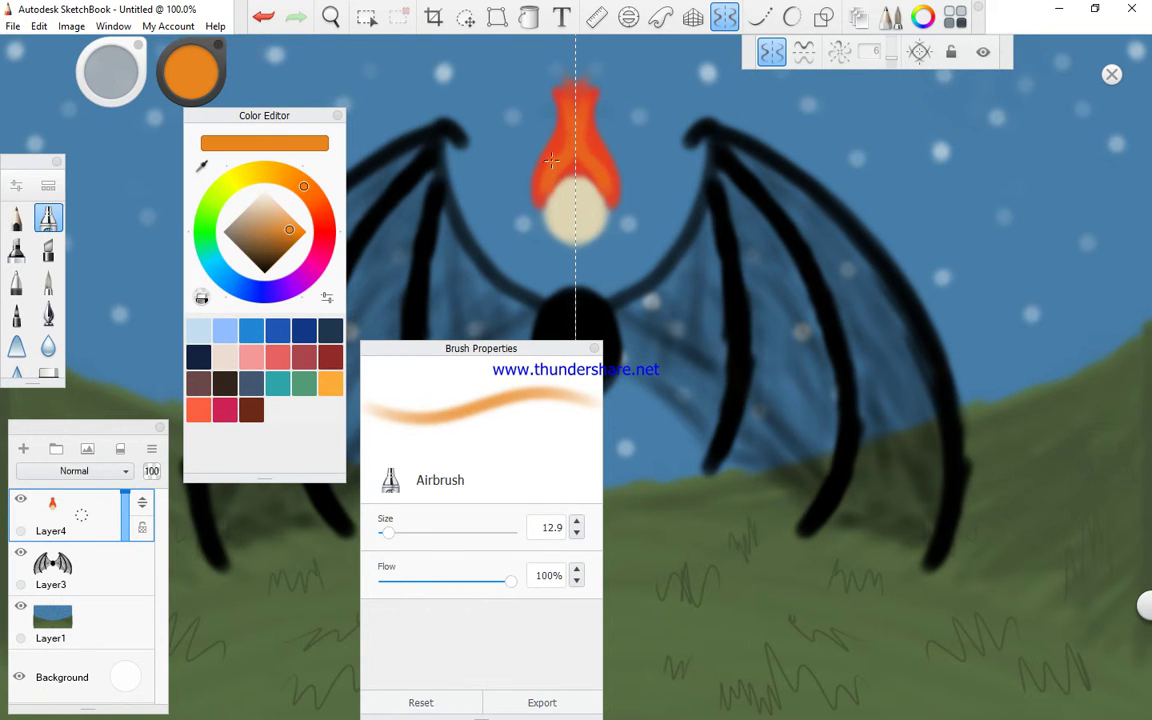
drag(573, 168, 566, 170)
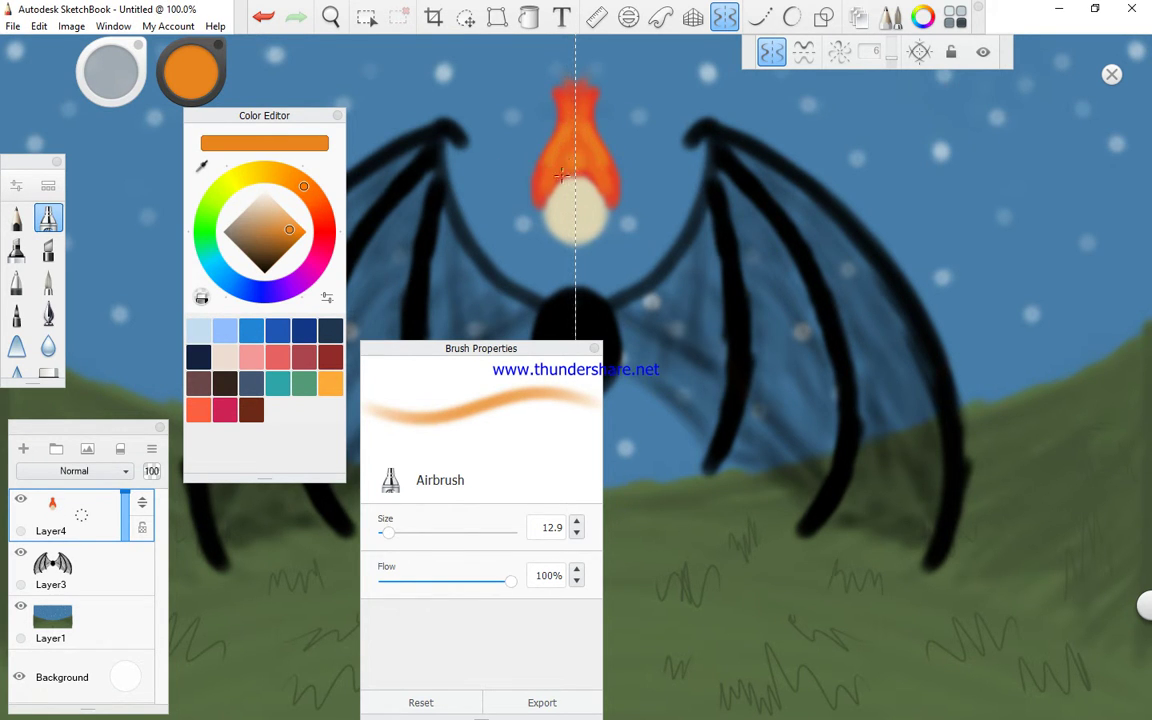
drag(571, 126, 566, 93)
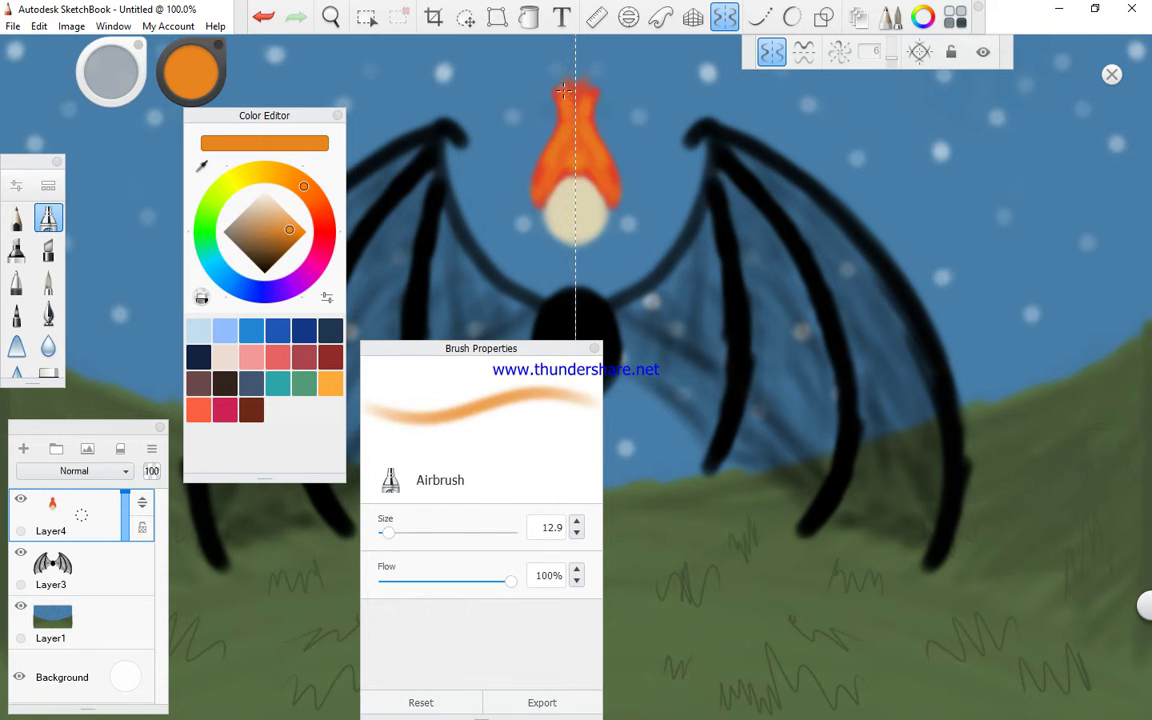
Layer amber and golden-yellow highlights through the middle of the hair and near its tips
click(290, 177)
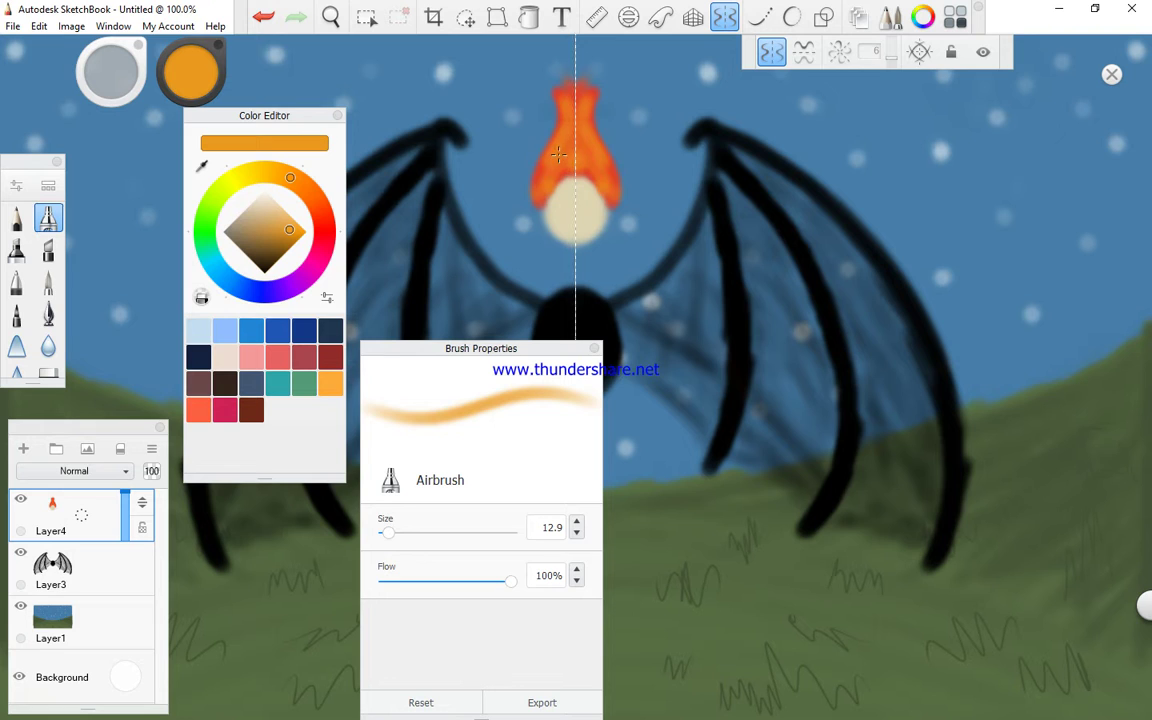
mouse_move(573, 117)
mouse_down()
mouse_move(571, 102)
mouse_move(561, 167)
mouse_up()
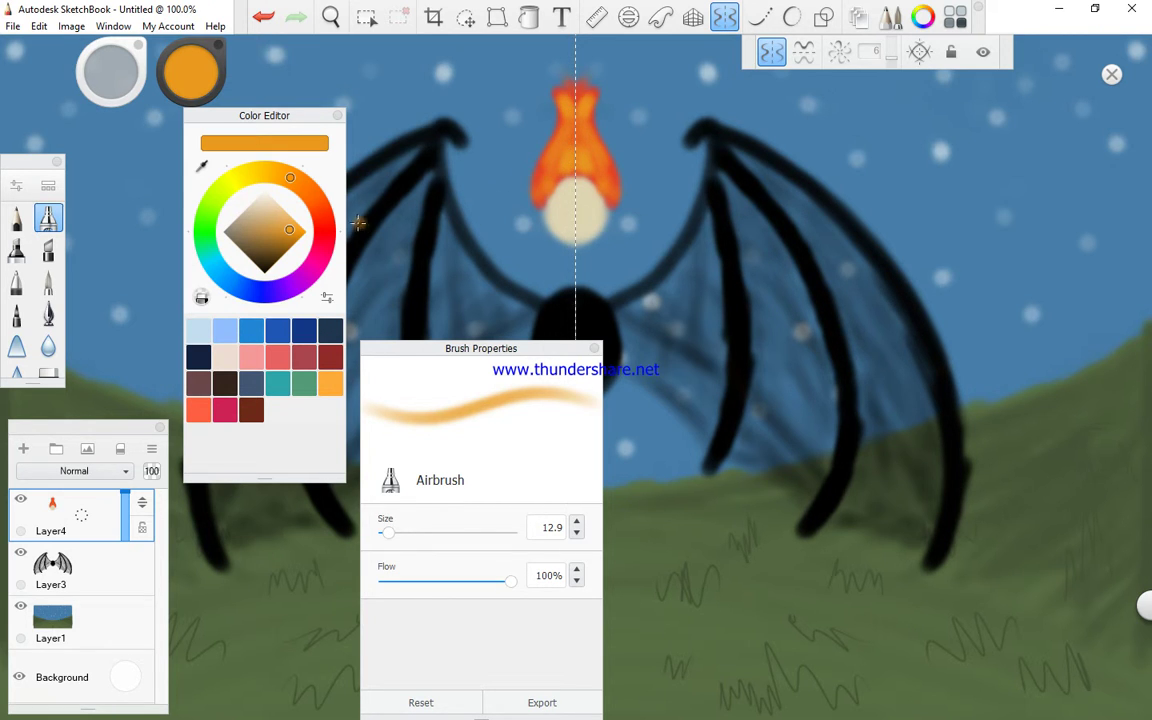
drag(290, 180, 267, 172)
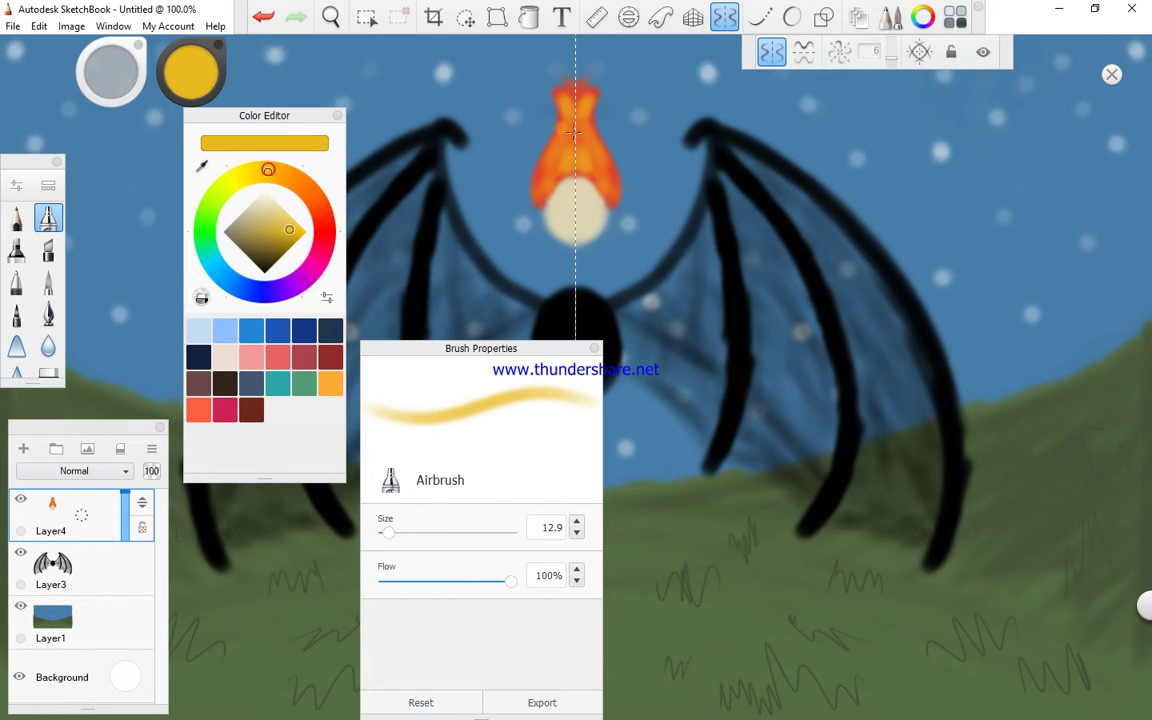
mouse_move(544, 193)
mouse_down()
mouse_move(572, 117)
mouse_move(564, 100)
mouse_move(568, 143)
mouse_up()
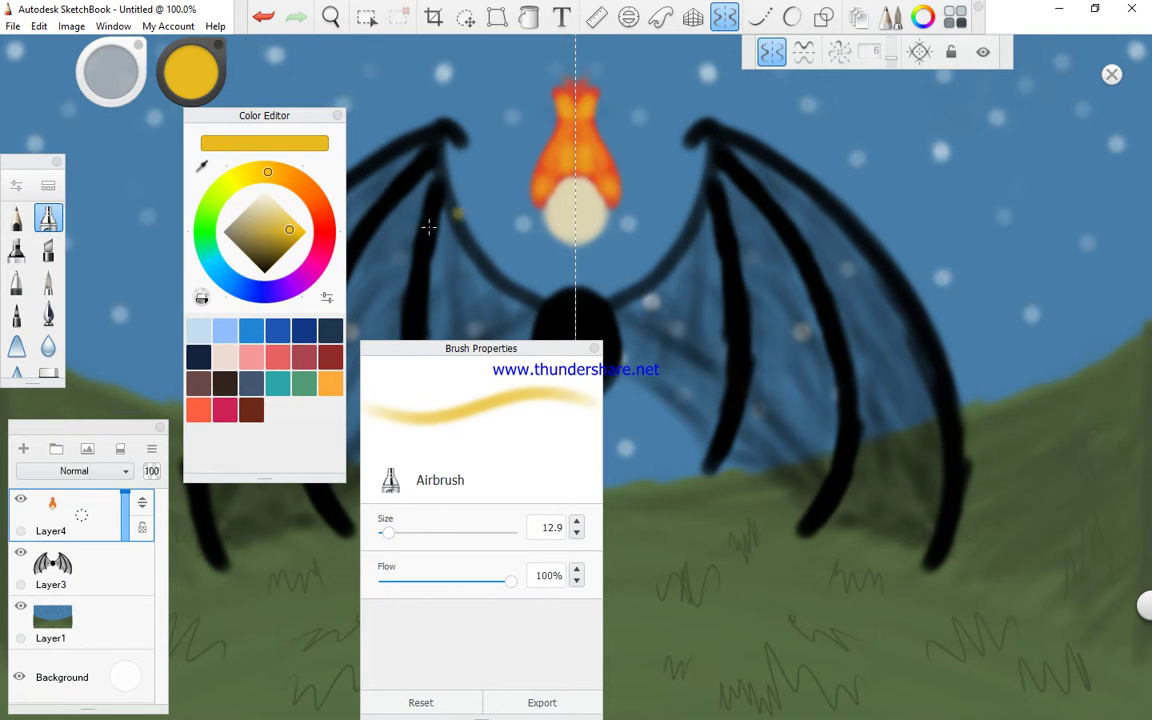
Paint bright yellow streaks along both sides of the hair and up through its narrow middle
drag(267, 172, 252, 173)
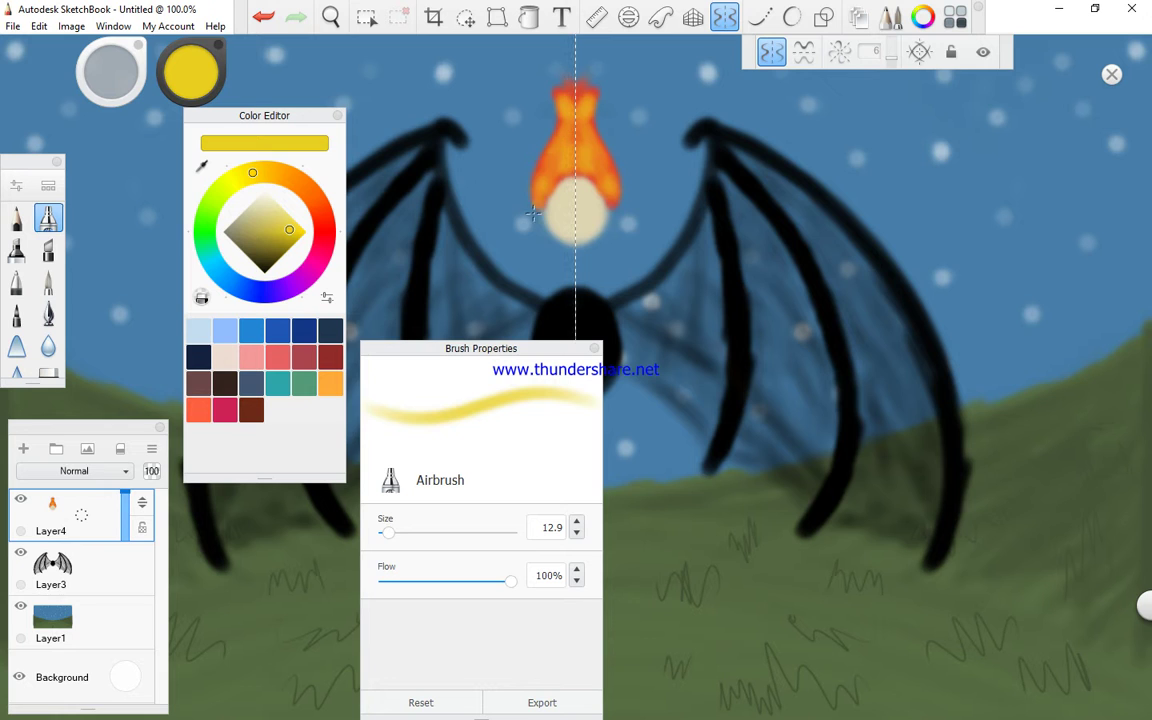
click(240, 188)
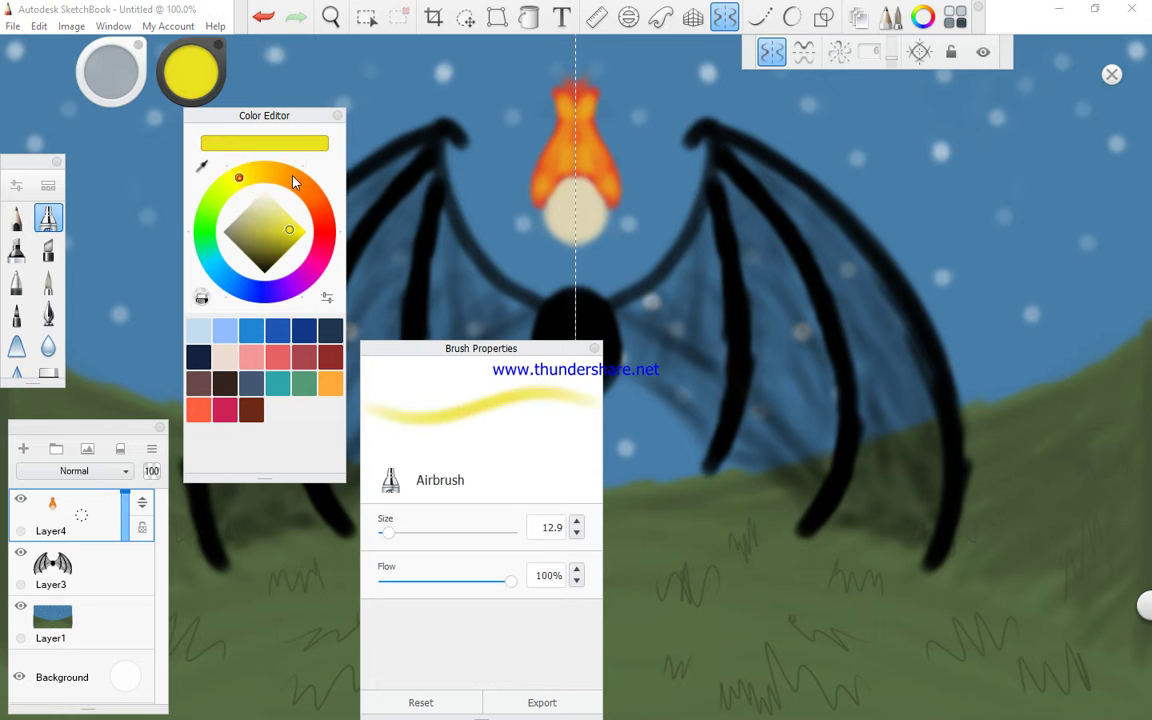
mouse_move(541, 189)
mouse_down()
mouse_move(573, 133)
mouse_move(565, 147)
mouse_move(569, 106)
mouse_up()
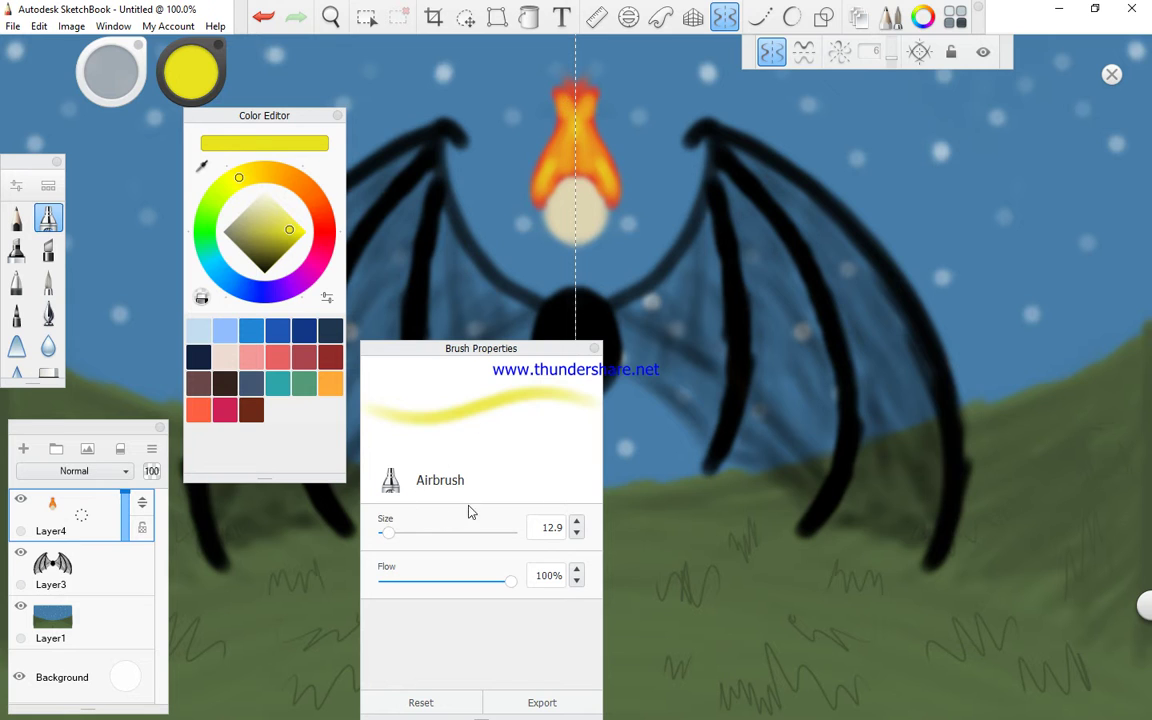
Reduce the airbrush size to 8.3 and paint thin yellow strands running from the hair's tips down to its lower ends
click(576, 534)
click(576, 534)
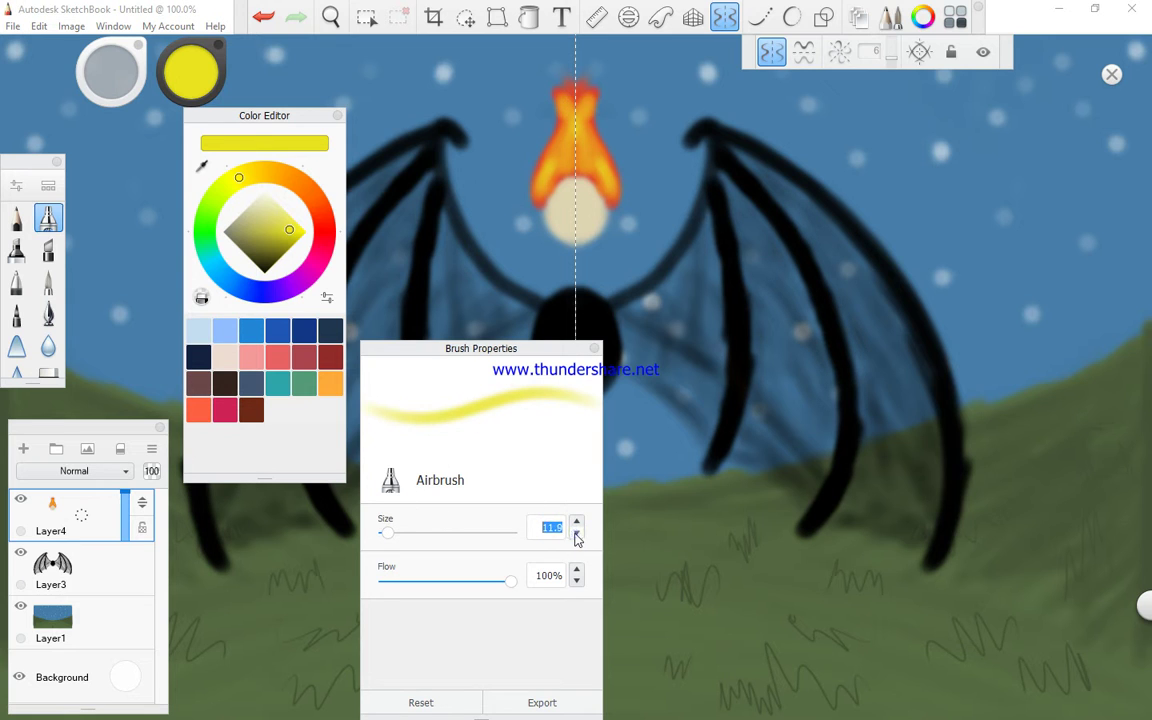
click(576, 534)
click(577, 533)
click(577, 533)
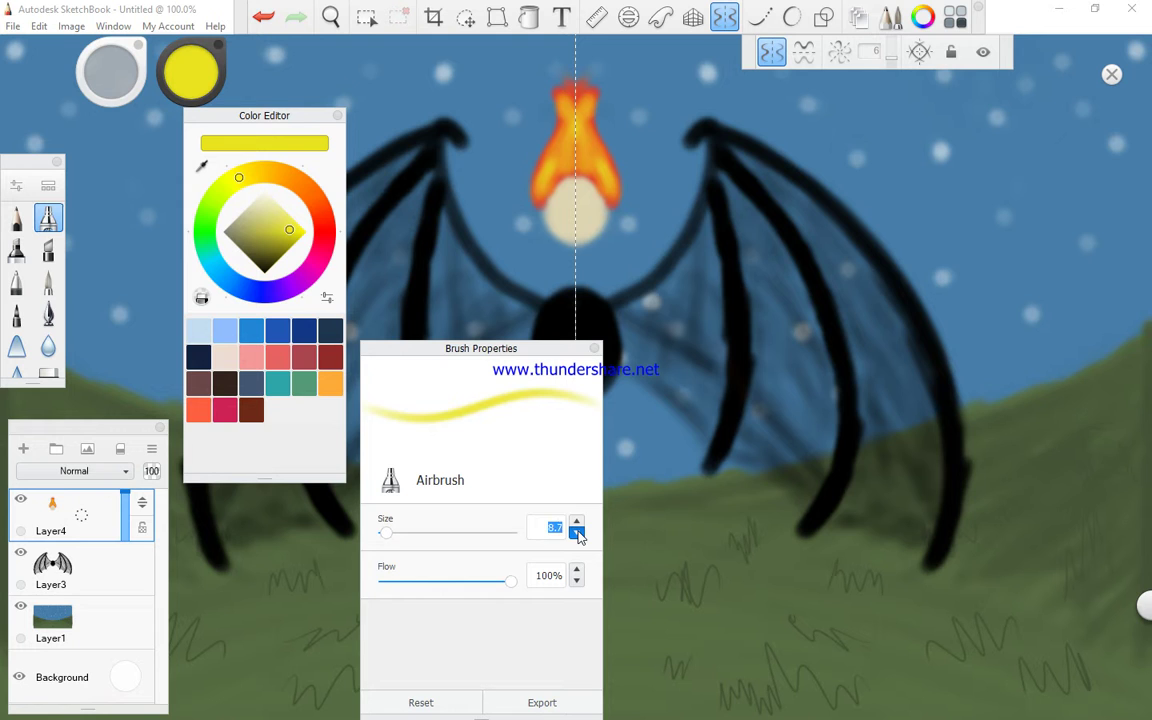
click(577, 533)
drag(612, 283, 650, 229)
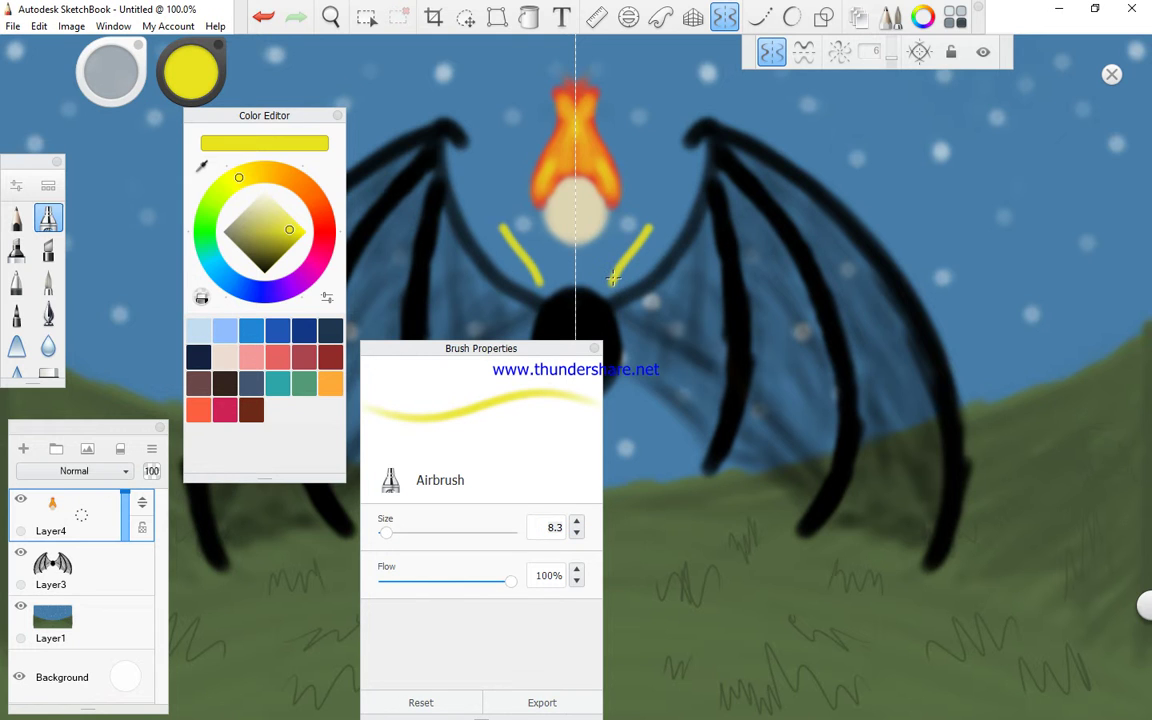
key(ctrl+z)
mouse_move(567, 140)
mouse_down()
mouse_move(566, 84)
mouse_move(561, 174)
mouse_move(539, 198)
mouse_up()
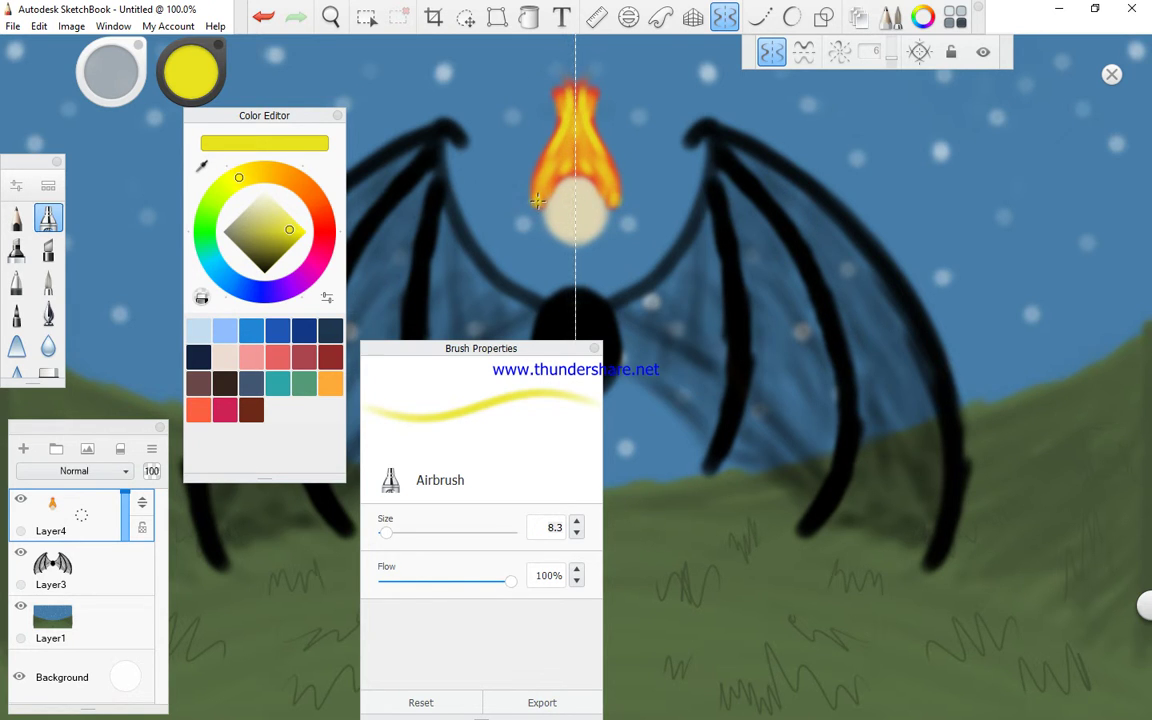
drag(537, 200, 575, 118)
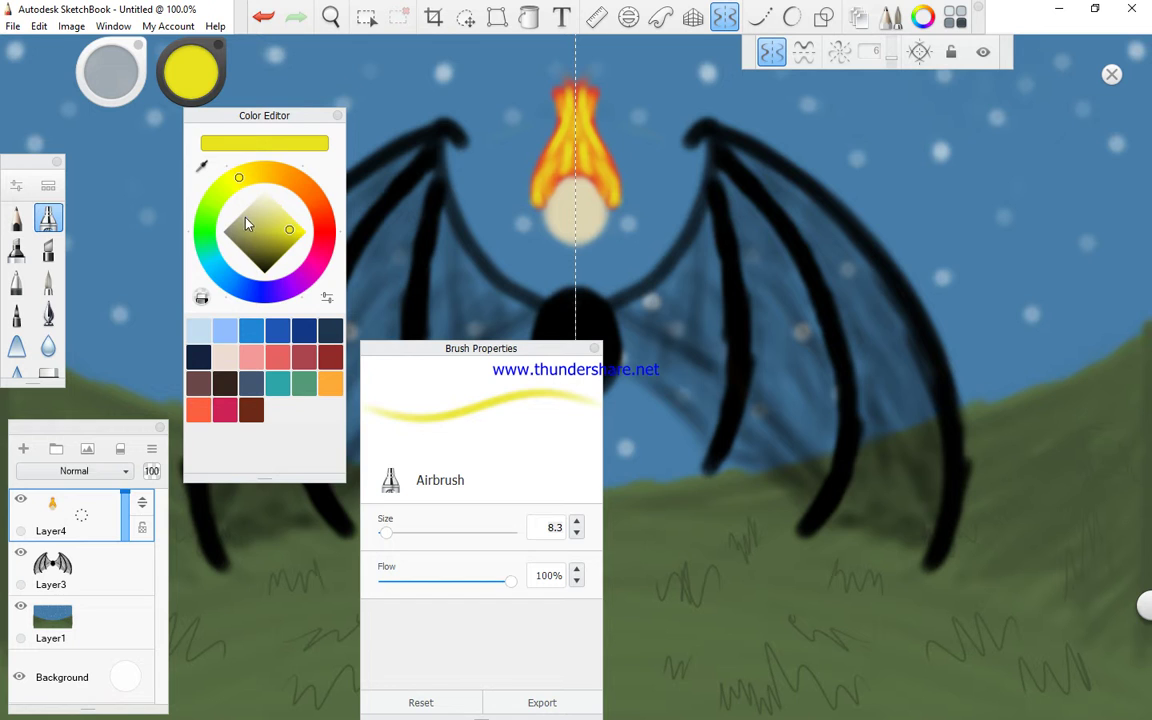
Sample the head's beige color and extend the face into side points that taper down to an angular chin
click(203, 163)
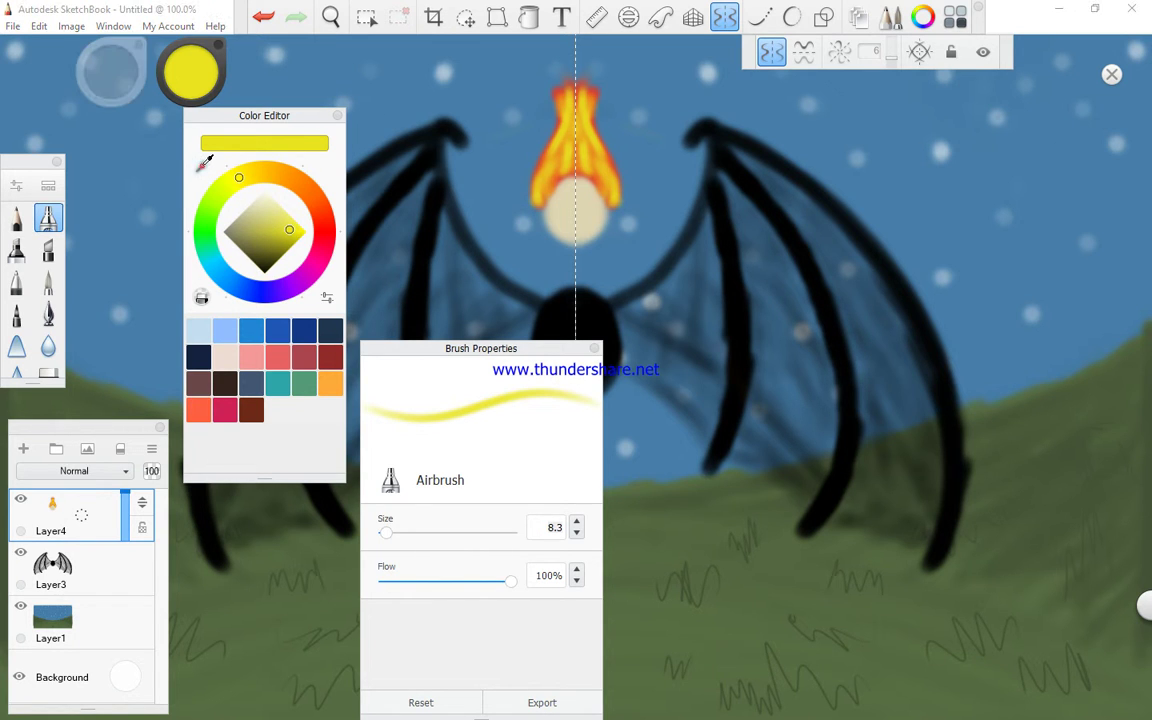
click(562, 216)
mouse_move(547, 214)
mouse_down()
mouse_move(535, 209)
mouse_move(547, 222)
mouse_up()
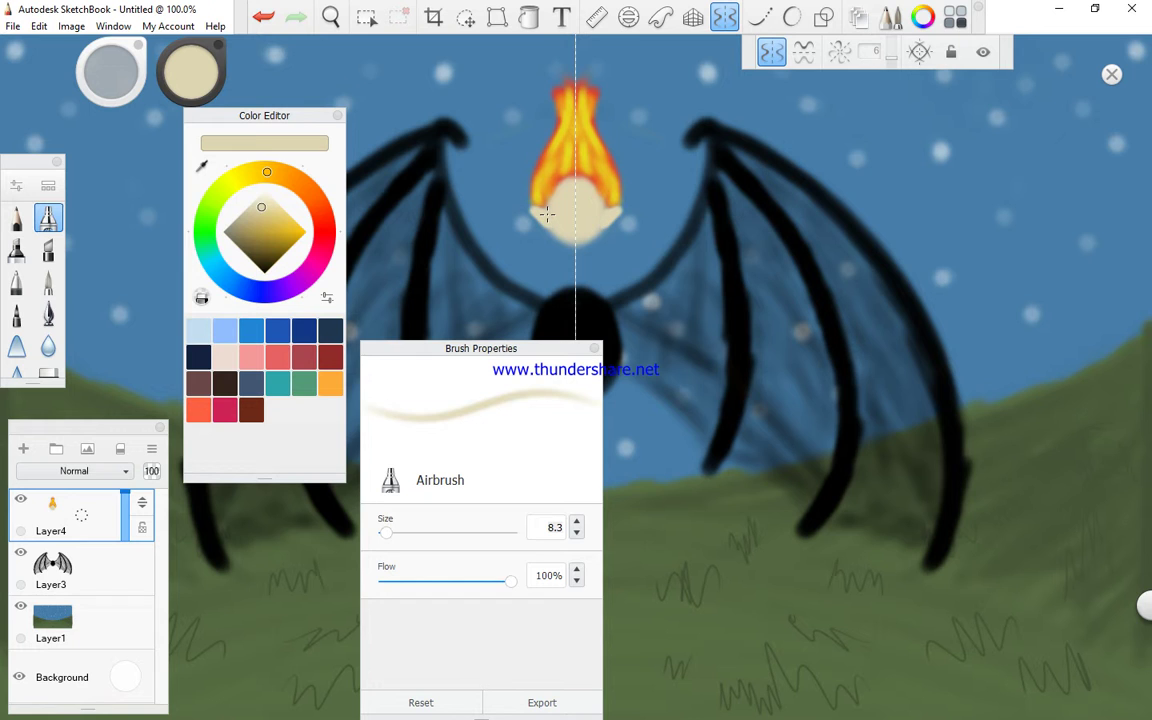
drag(546, 212, 567, 236)
Draw a mirrored pair of black almond-shaped eye outlines on the face with the Pencil at size 2.1 and vertical symmetry on
click(327, 18)
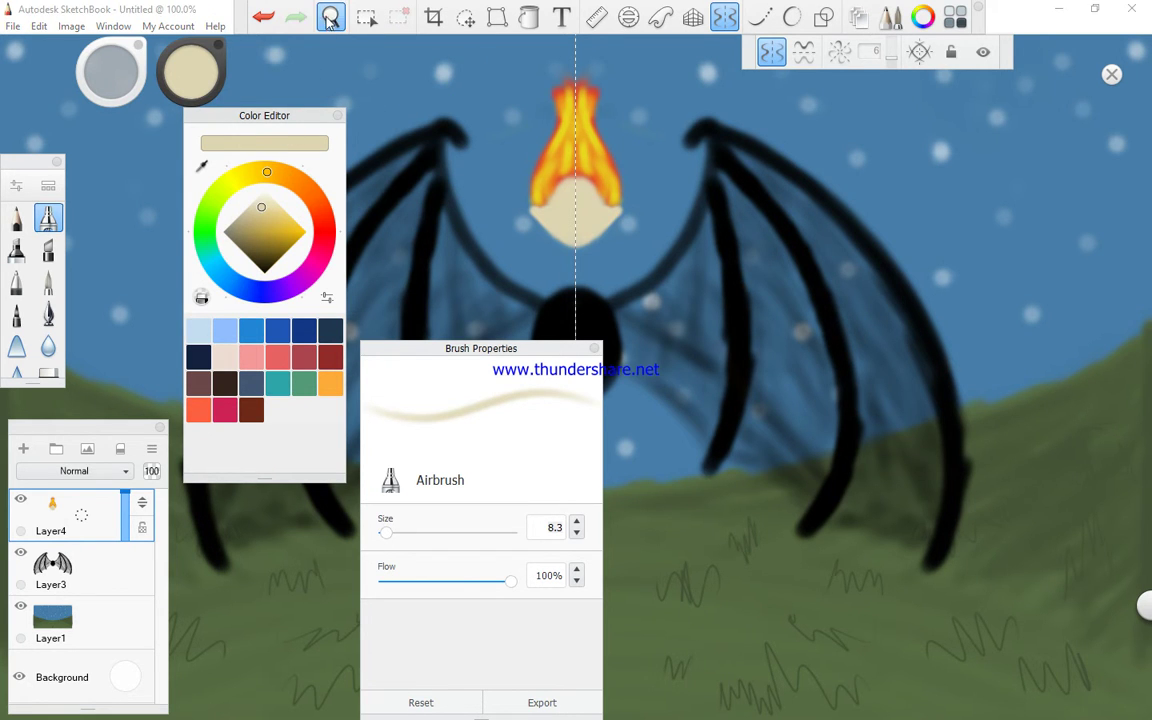
click(547, 222)
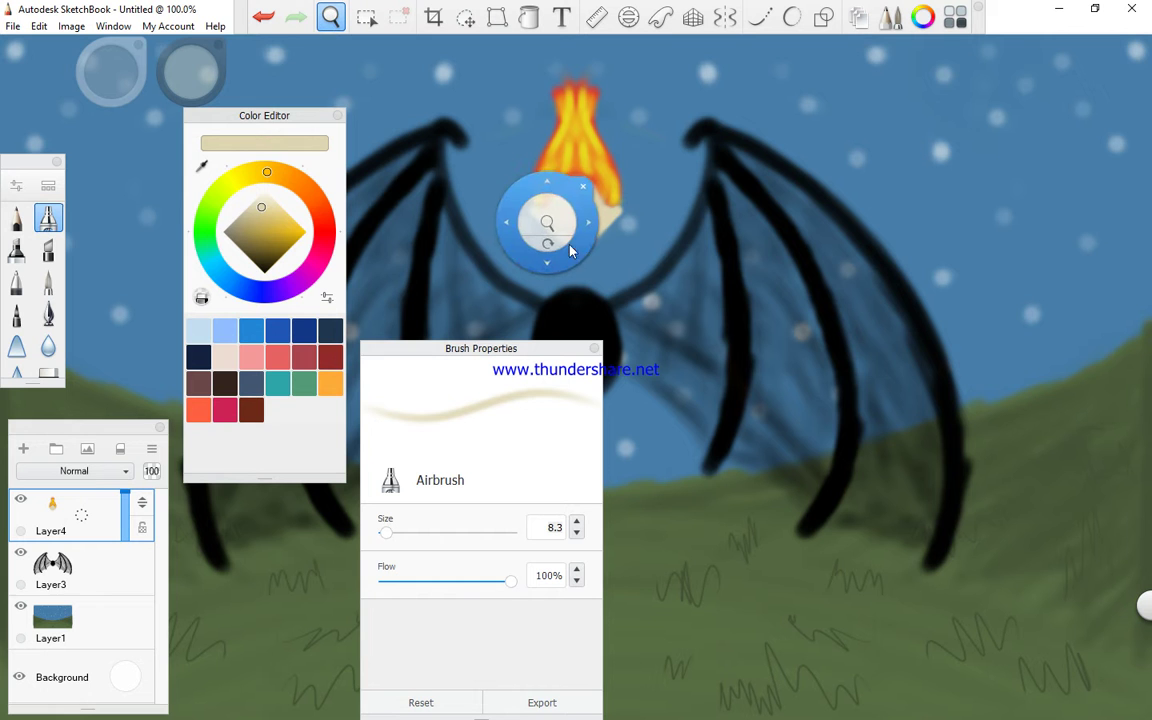
drag(550, 222, 571, 215)
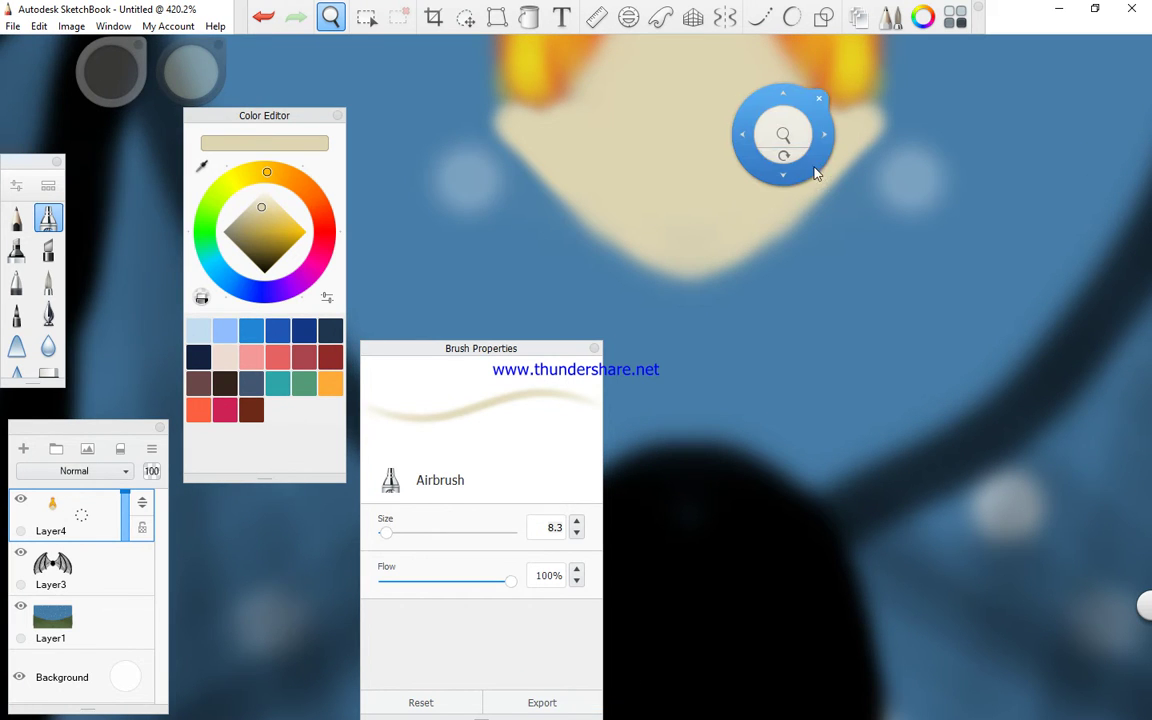
drag(783, 97, 859, 274)
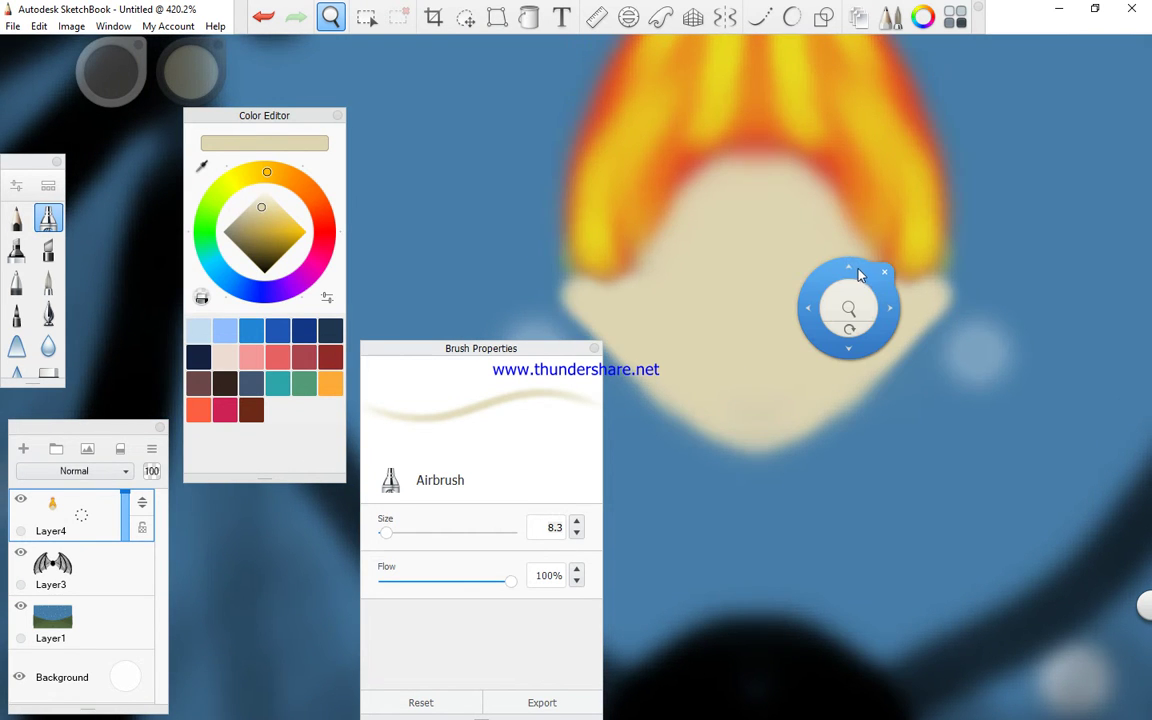
drag(850, 305, 888, 236)
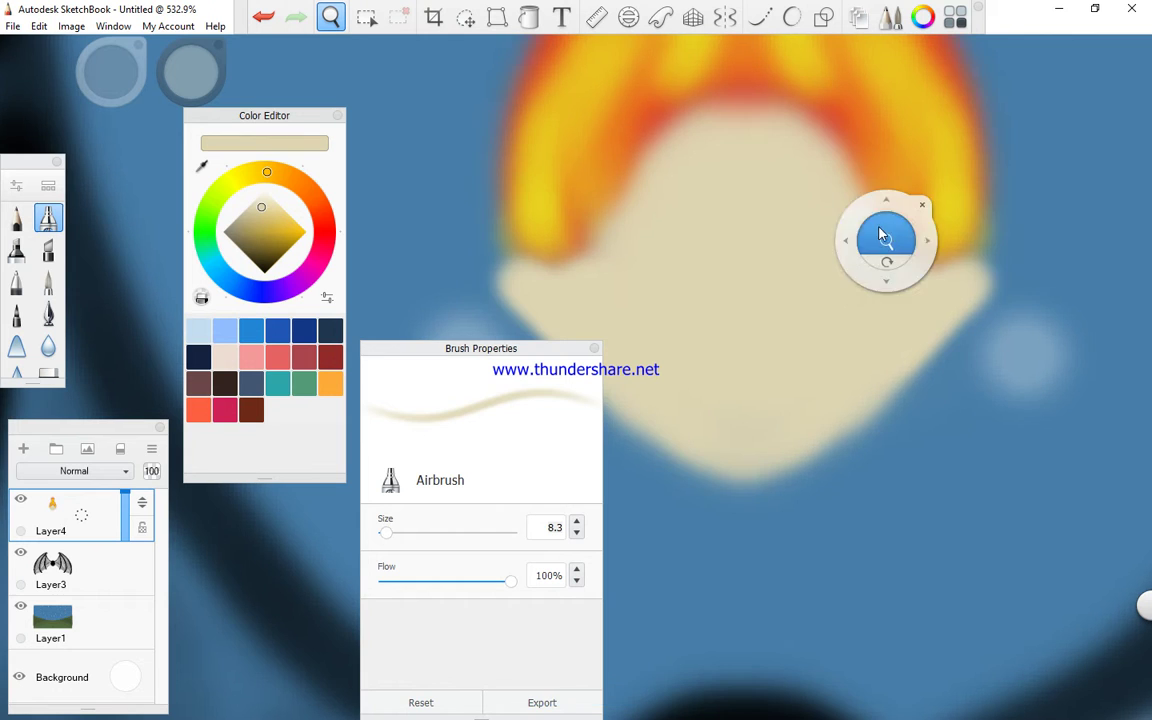
click(843, 167)
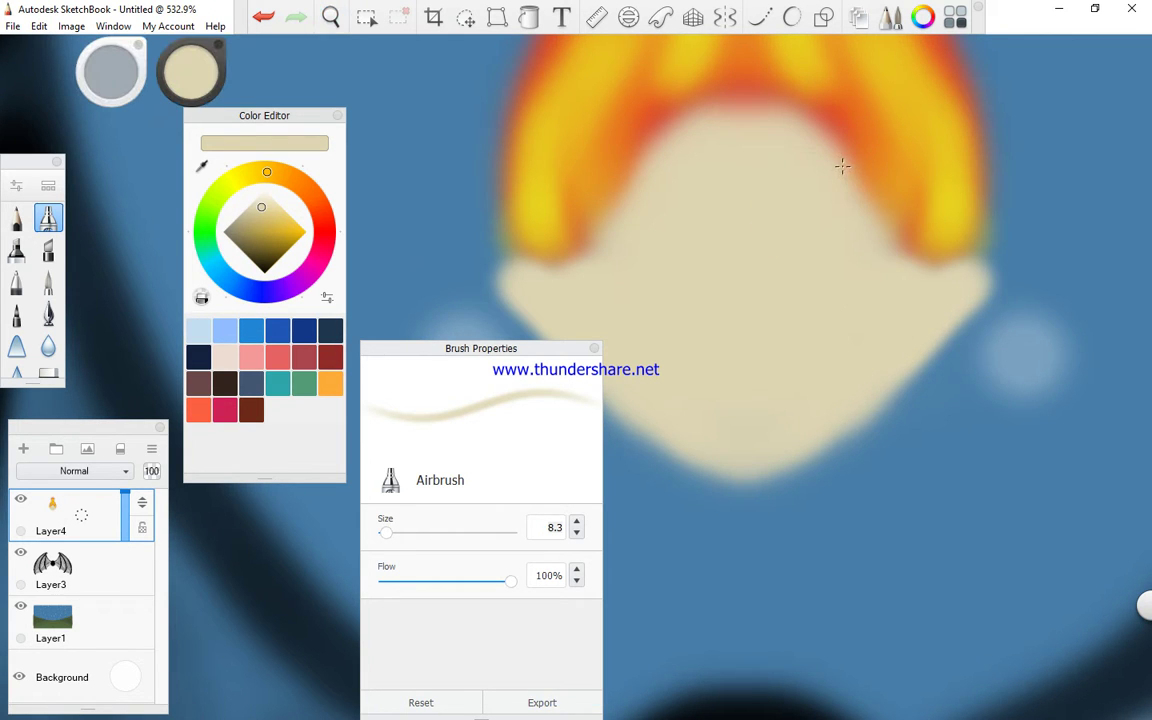
click(725, 17)
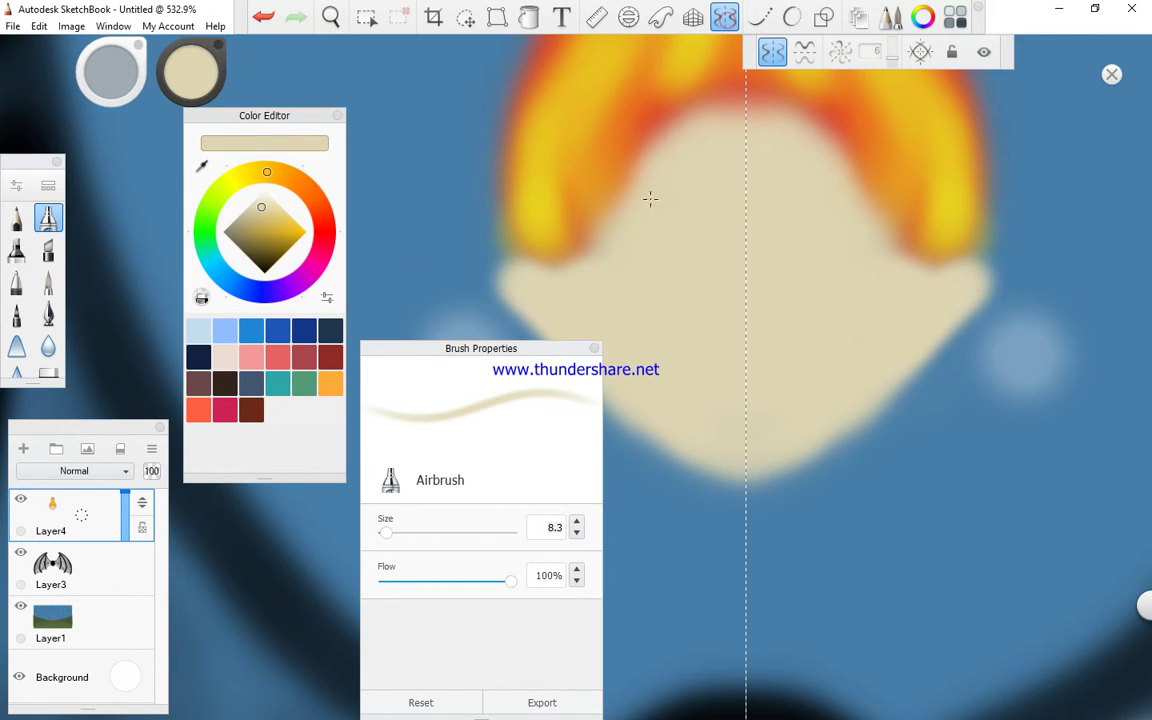
drag(268, 254, 268, 302)
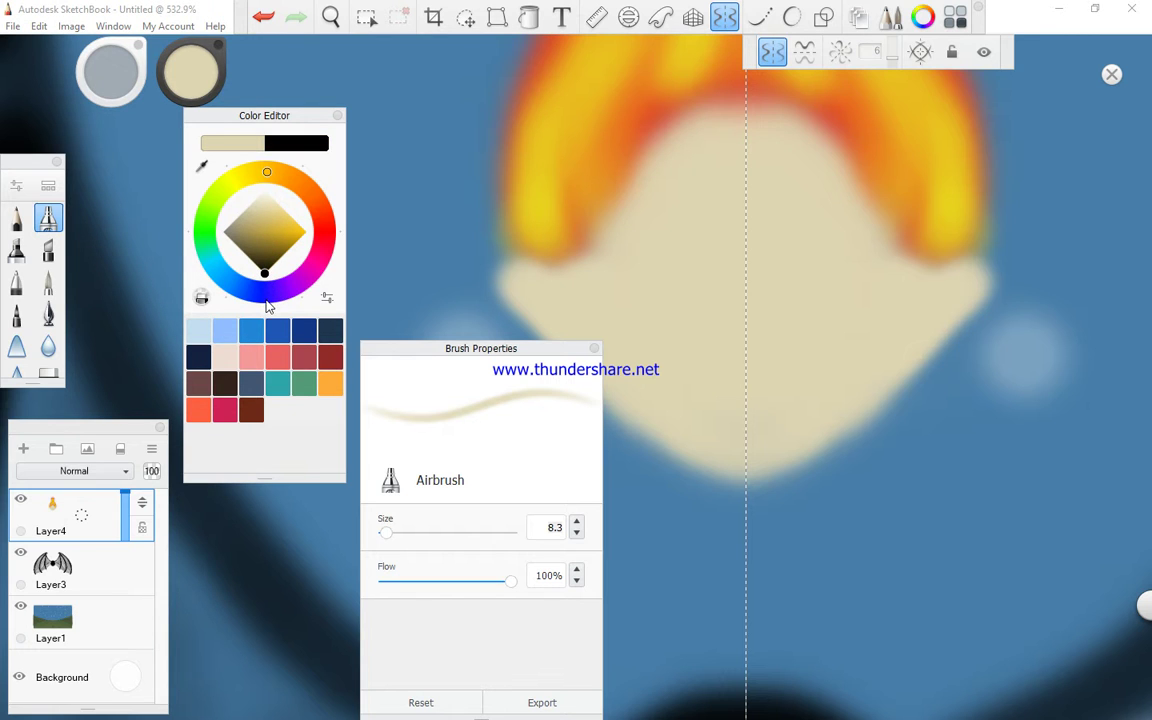
click(16, 217)
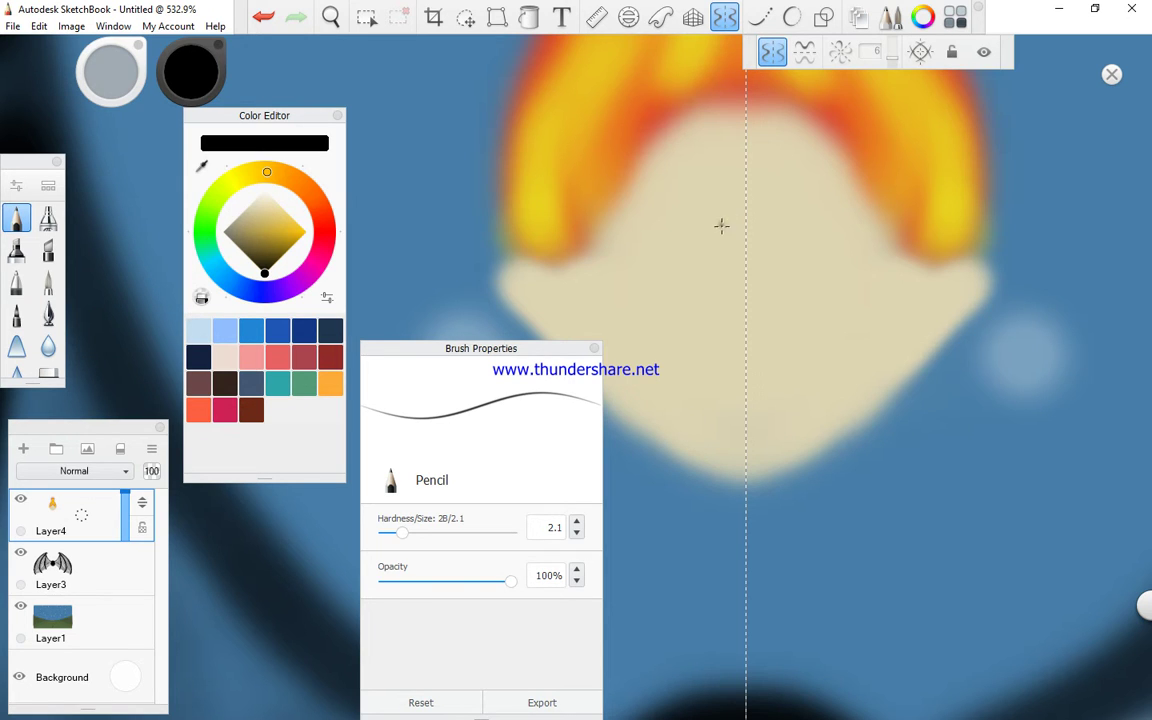
mouse_move(723, 230)
mouse_down()
mouse_move(677, 212)
mouse_move(630, 249)
mouse_move(680, 262)
mouse_move(723, 235)
mouse_up()
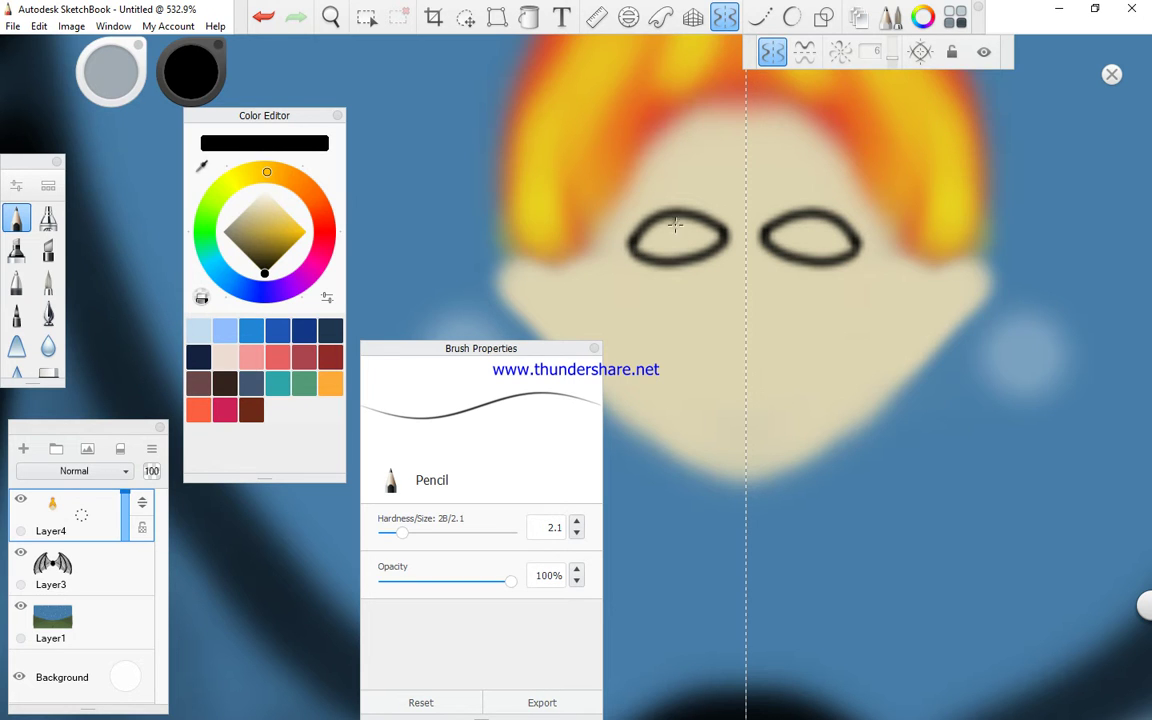
Fill the inside of both eye outlines with bright red-orange using the Pencil
click(321, 213)
drag(652, 242, 668, 240)
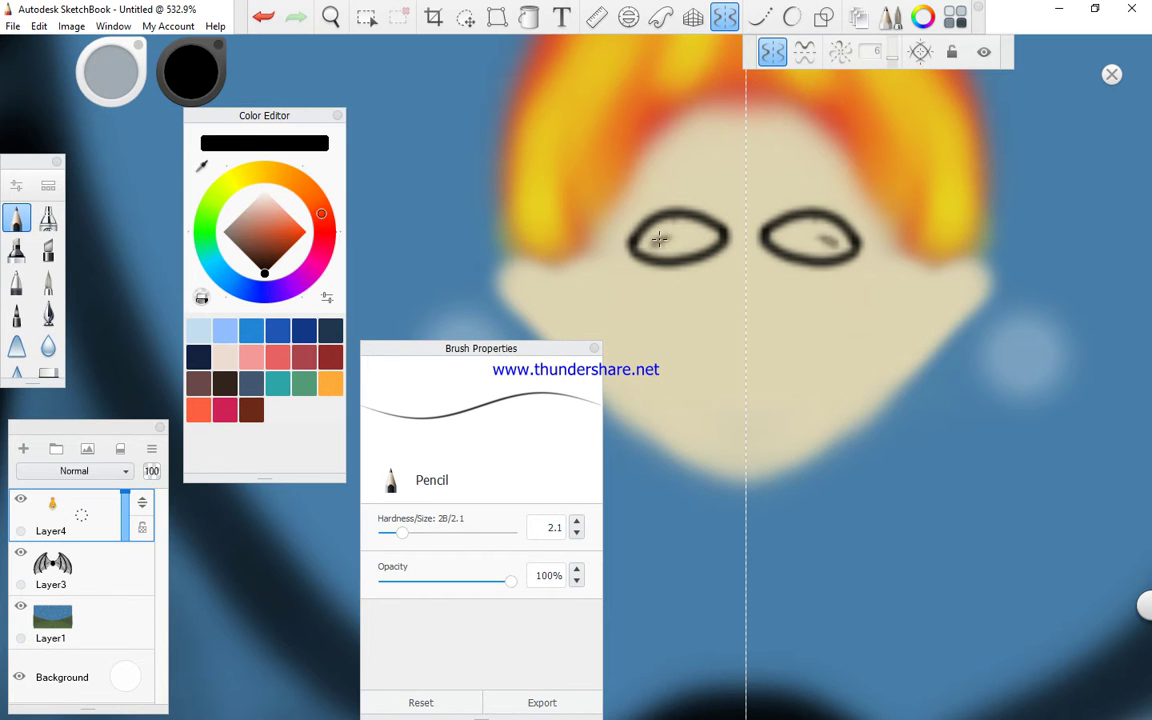
drag(293, 234, 306, 232)
mouse_move(664, 243)
mouse_down()
mouse_move(681, 242)
mouse_move(676, 252)
mouse_move(717, 236)
mouse_move(683, 220)
mouse_move(650, 232)
mouse_move(676, 225)
mouse_move(681, 242)
mouse_up()
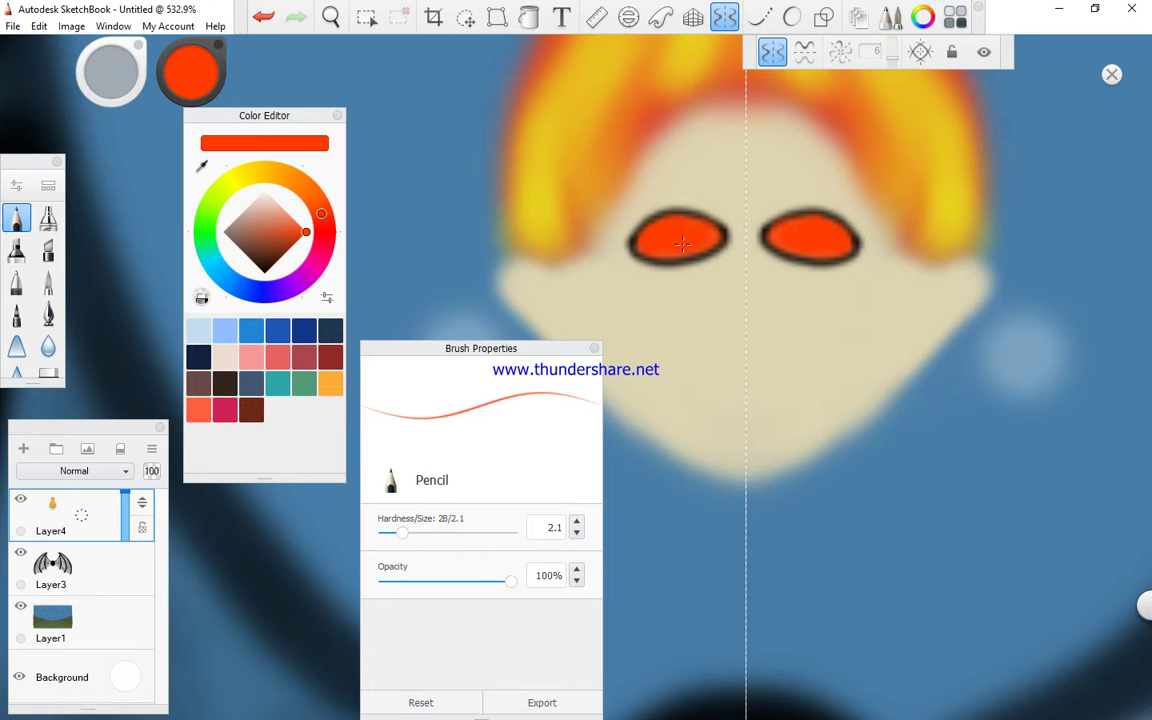
Switch to the Airbrush and reduce its size to 5.0
click(48, 216)
click(577, 533)
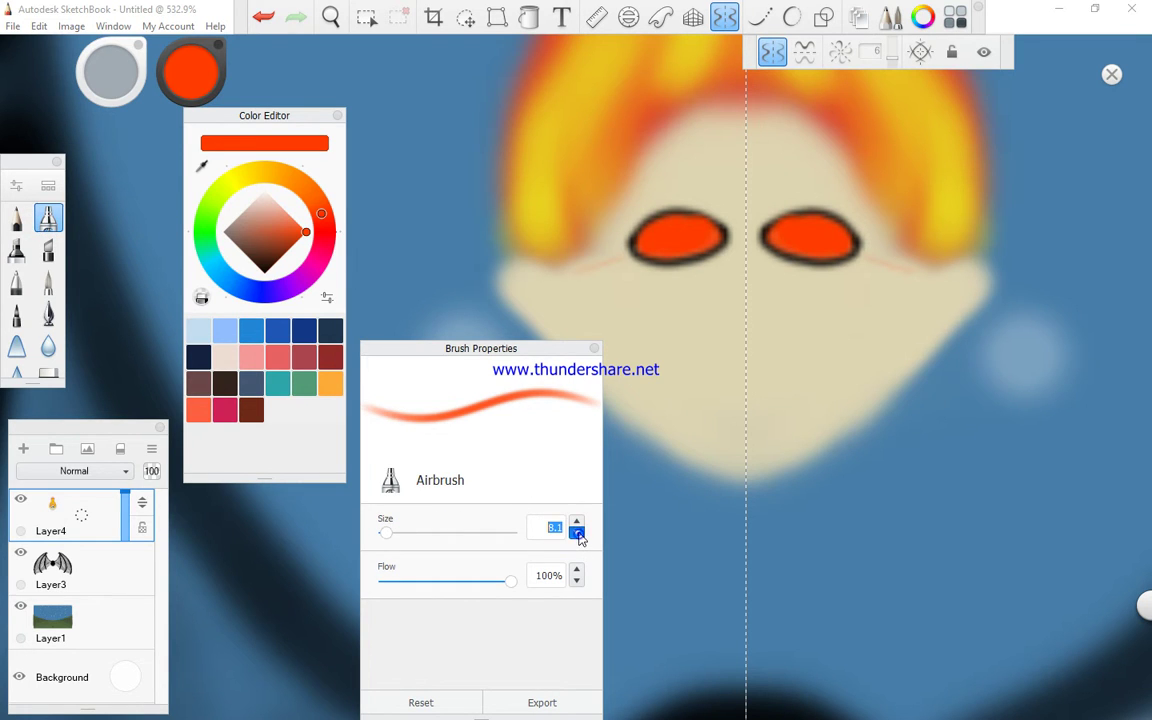
click(577, 533)
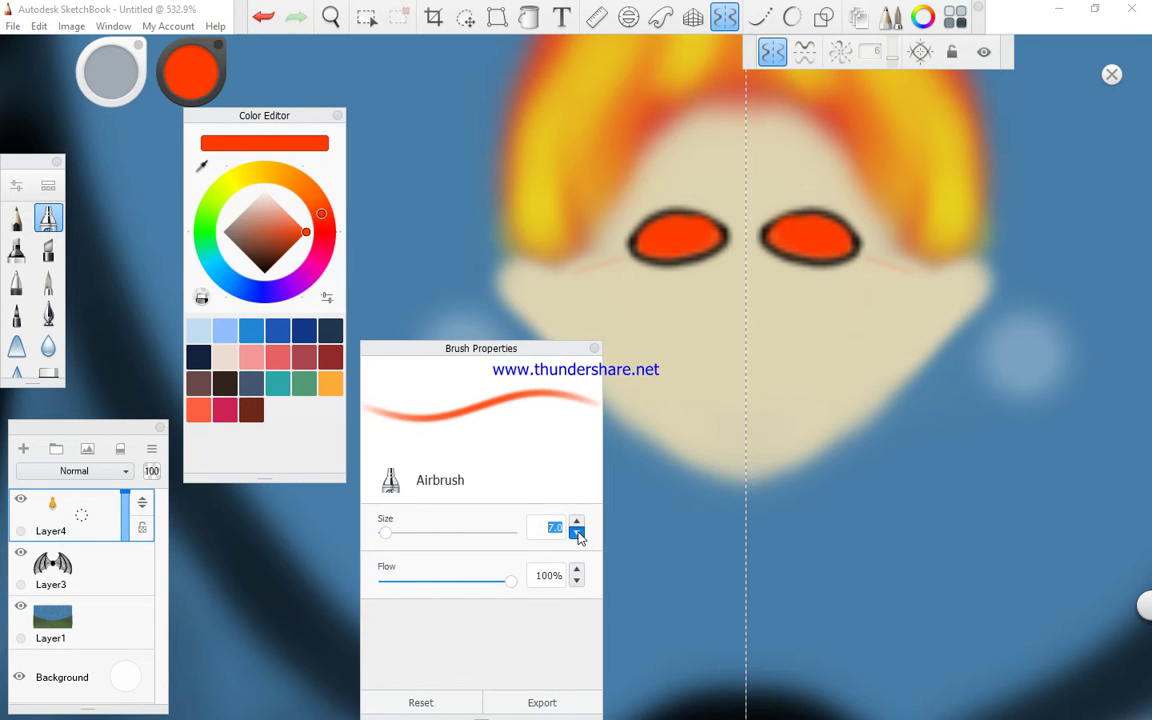
click(577, 533)
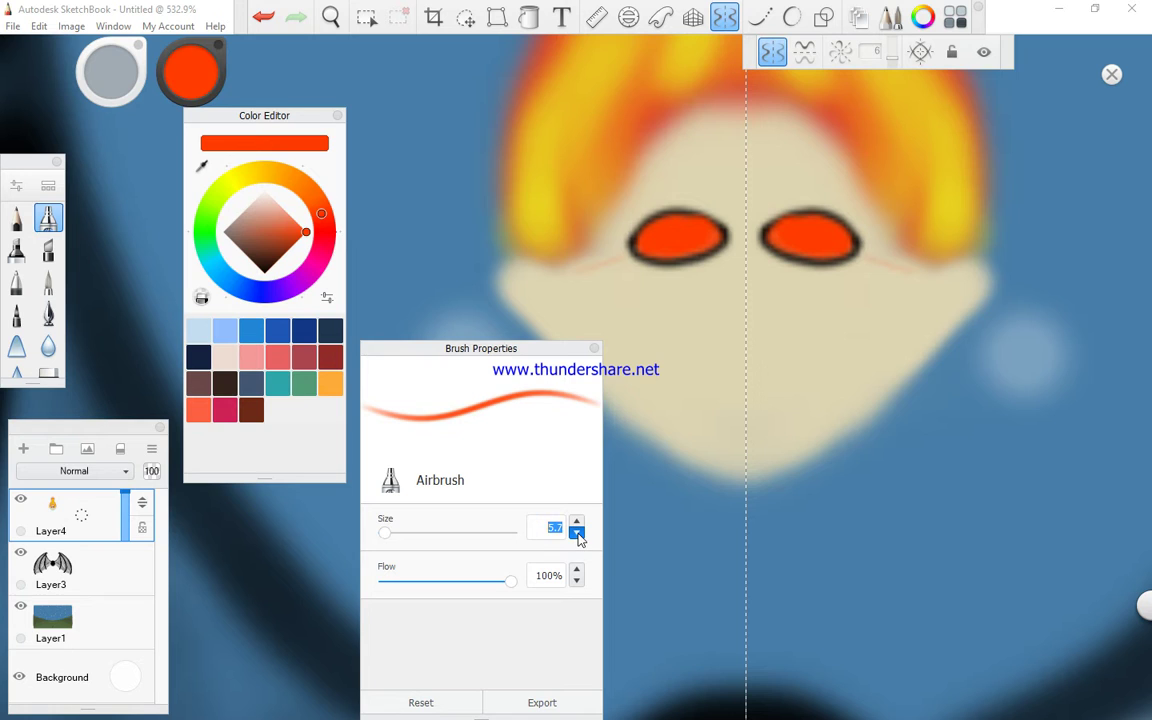
click(577, 533)
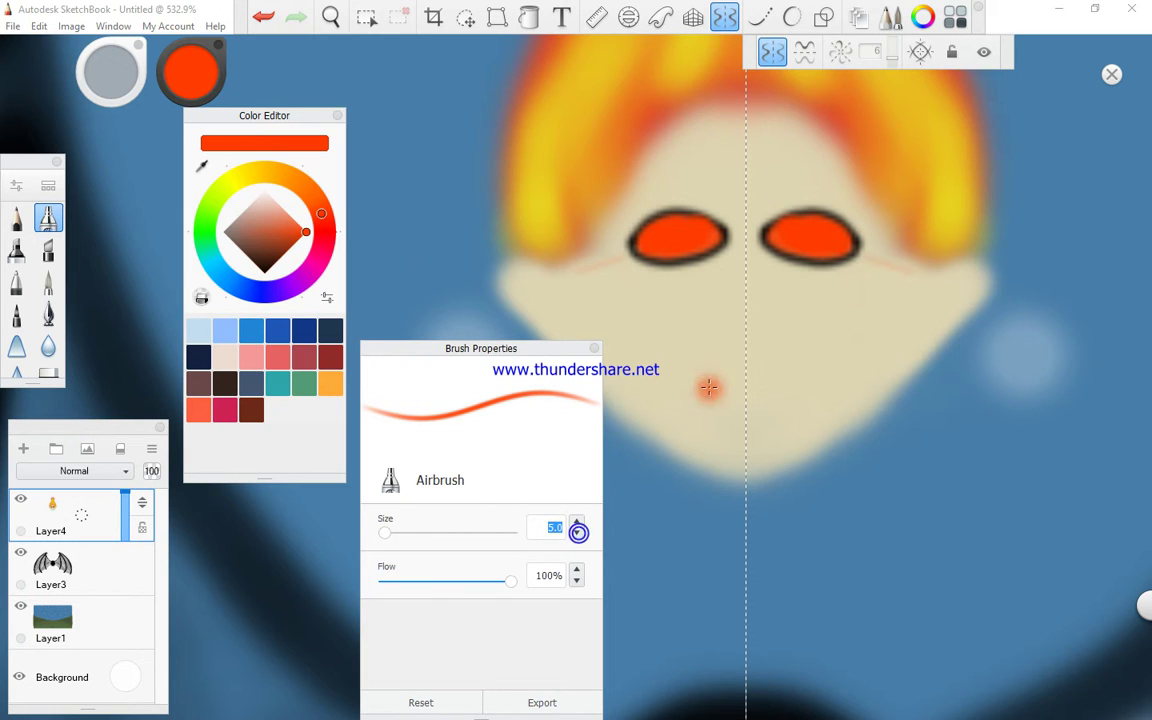
click(670, 300)
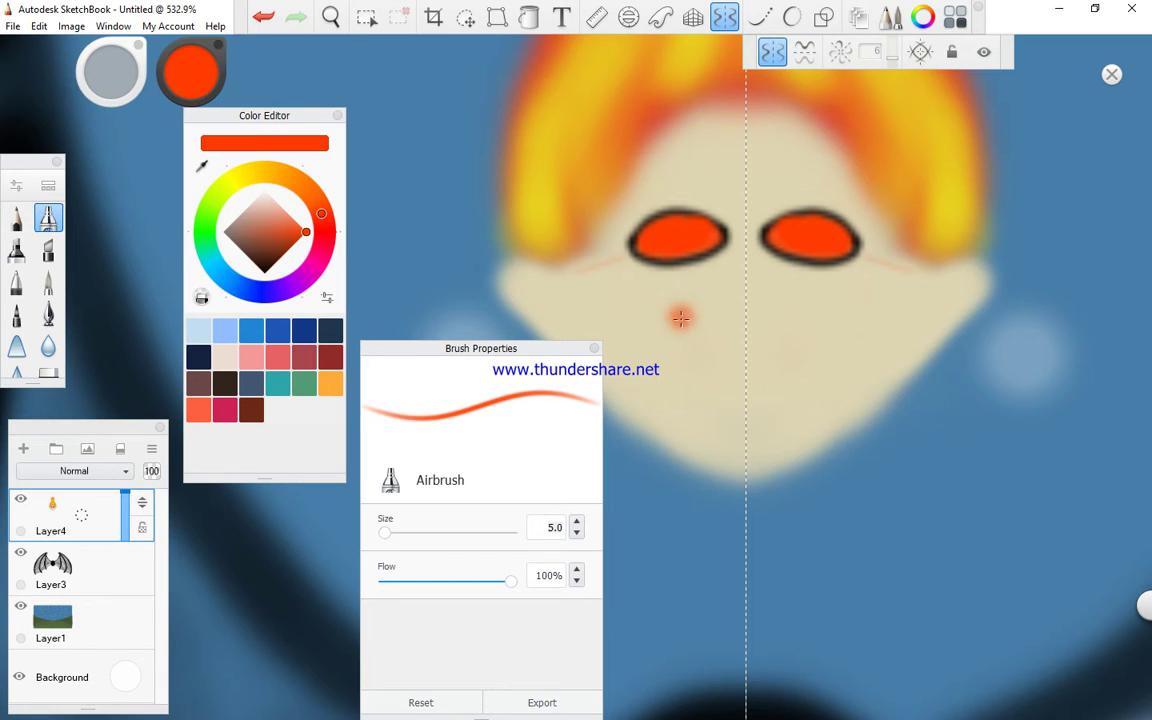
Paint saturated red over the inside of both eyes with the Airbrush
click(201, 167)
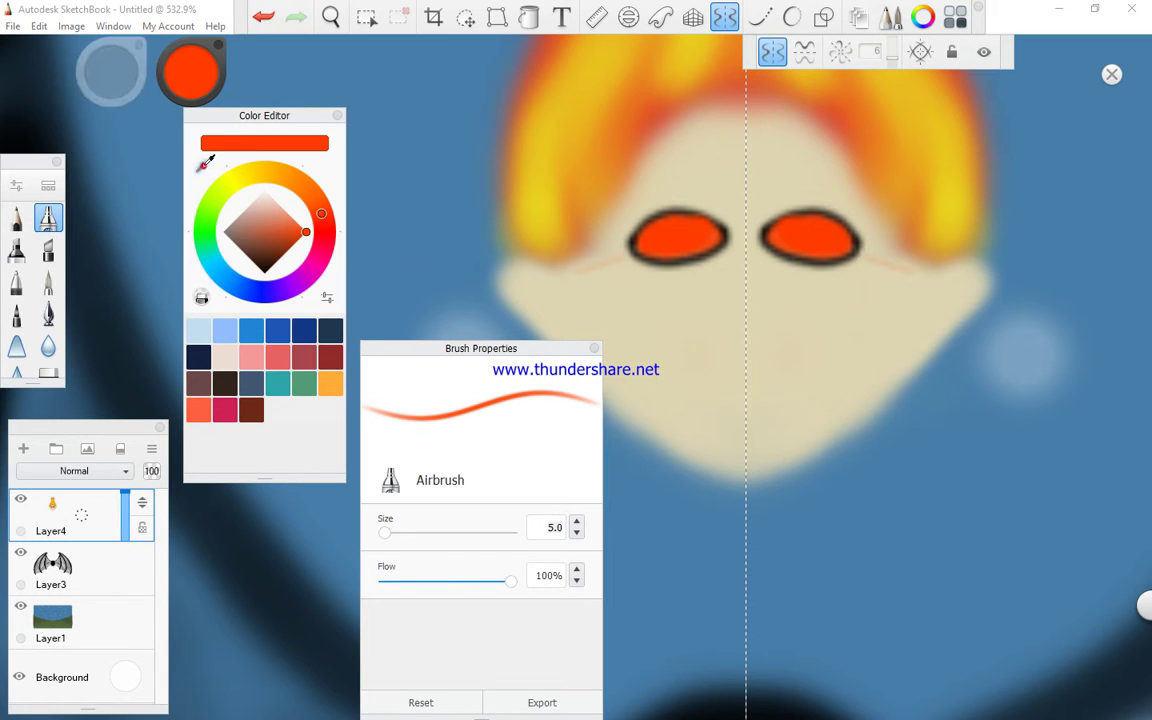
click(600, 300)
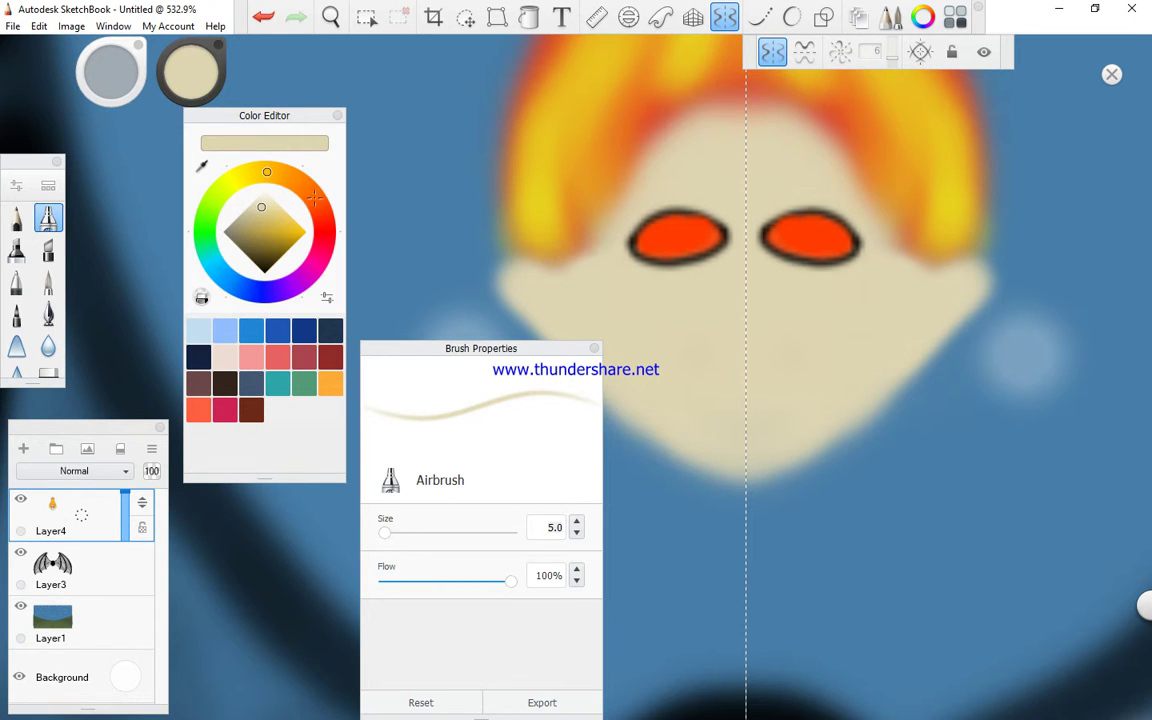
click(324, 227)
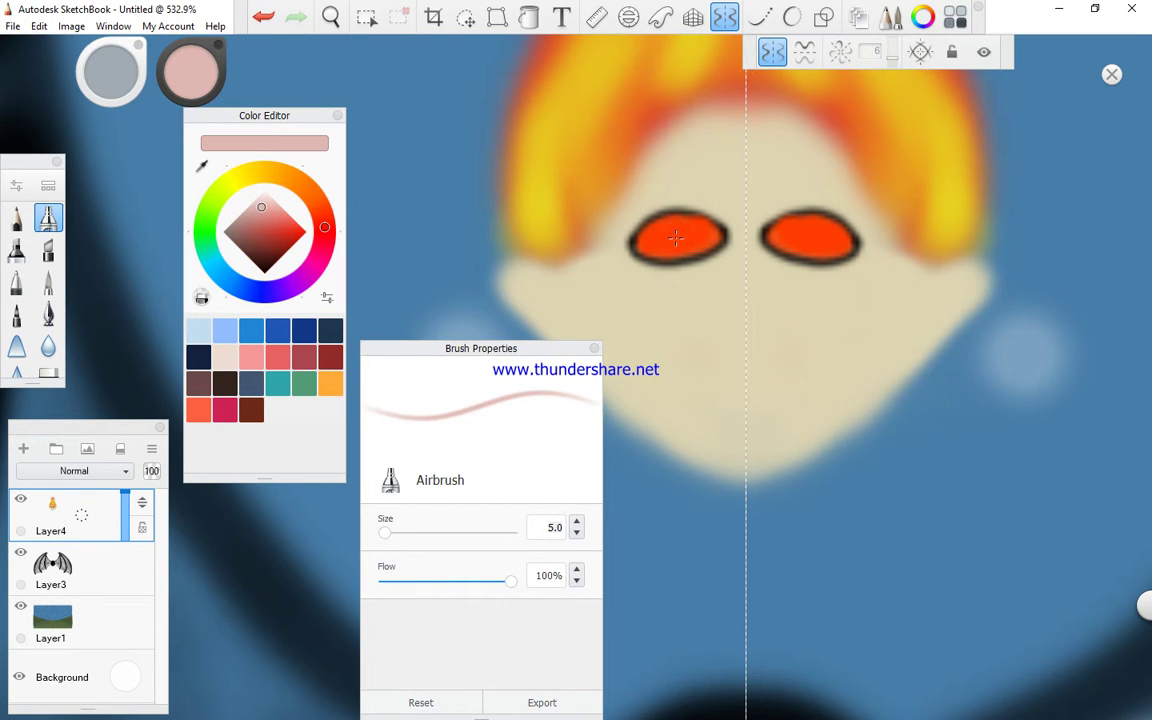
click(302, 235)
mouse_move(674, 236)
mouse_down()
mouse_move(662, 237)
mouse_move(673, 237)
mouse_up()
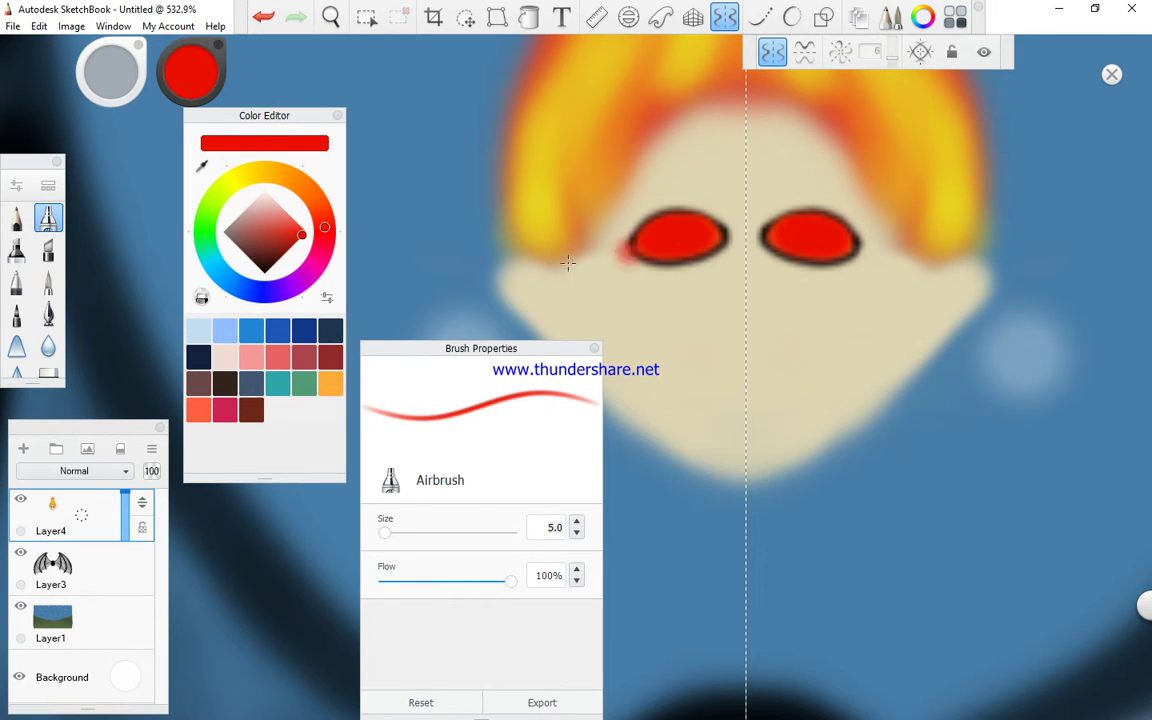
Layer red-orange and lighter orange over the middle of both eyes, leaving red toward the corners
click(318, 205)
drag(666, 239, 666, 239)
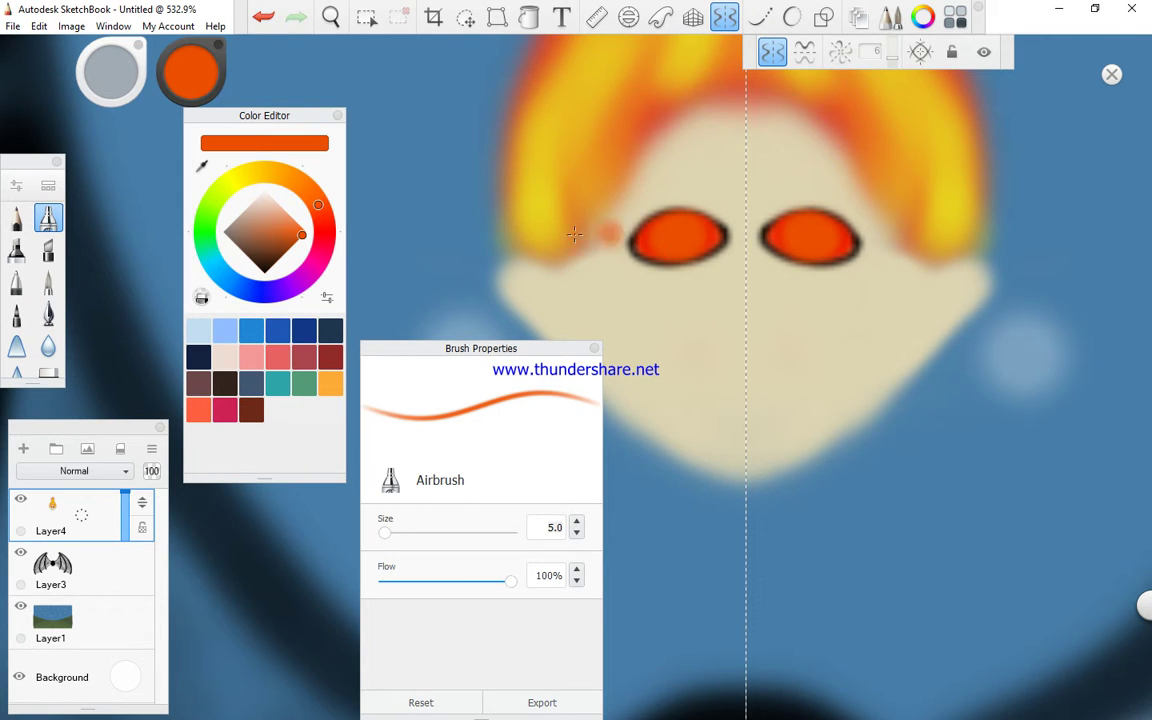
click(306, 191)
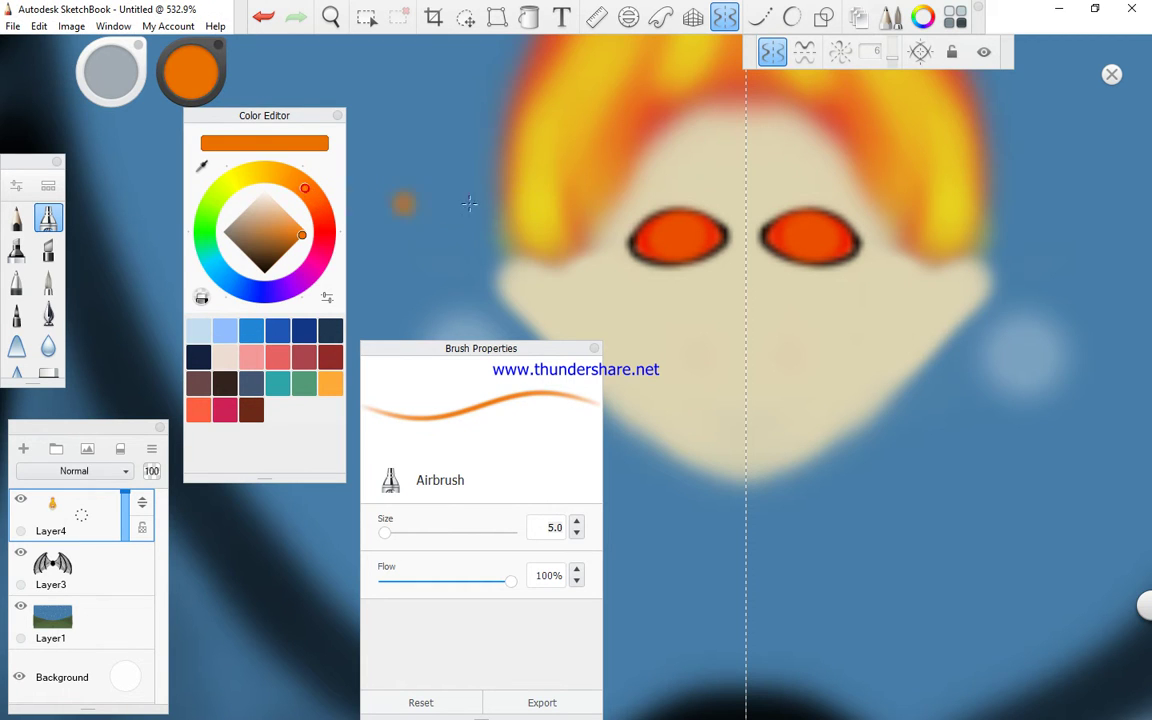
drag(676, 234, 678, 233)
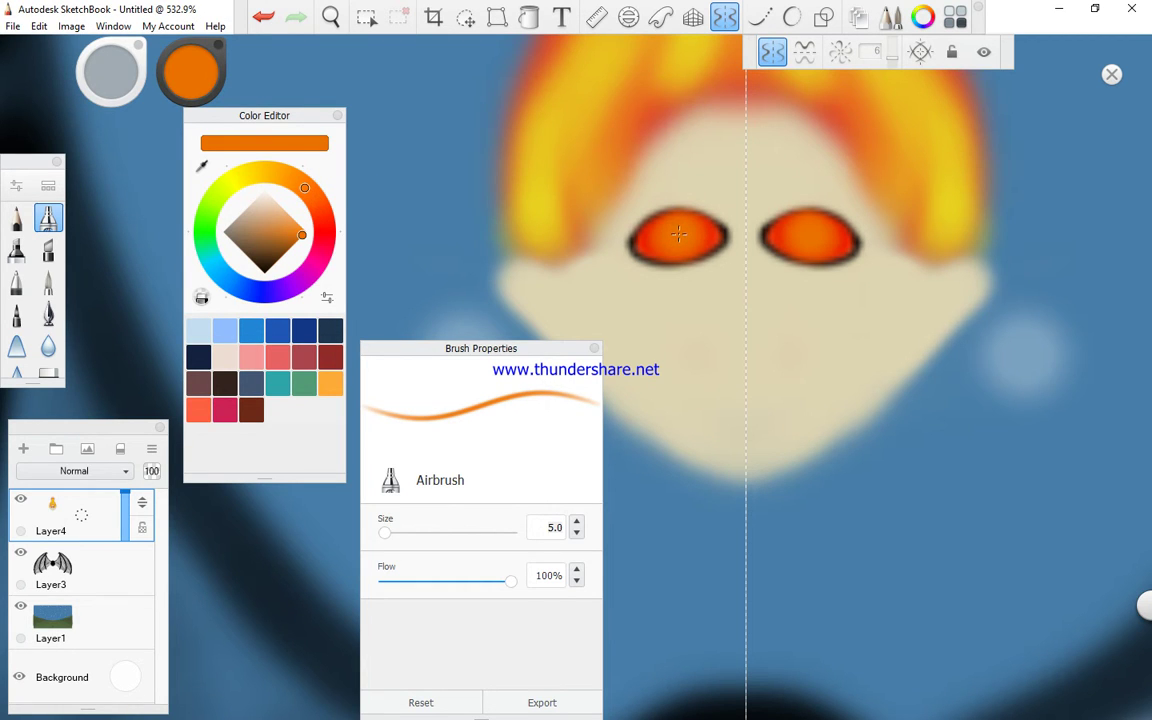
drag(671, 242, 710, 232)
Add amber and golden-yellow glows at the center of both eyes
click(287, 177)
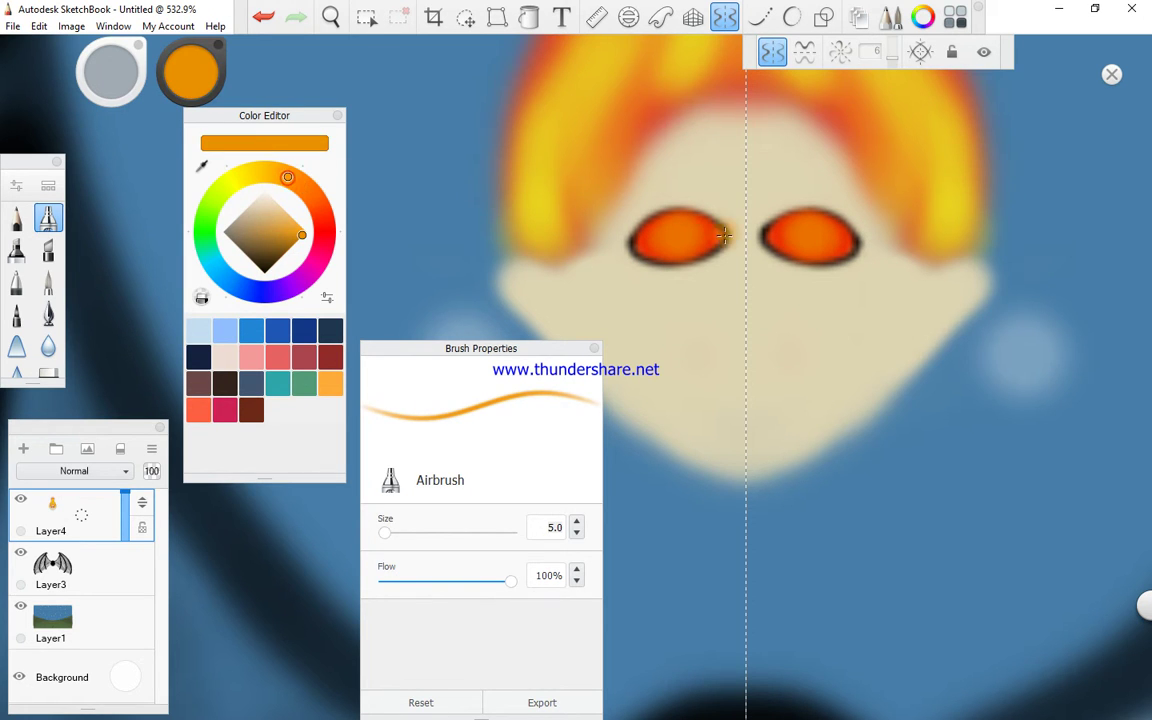
click(679, 233)
drag(679, 234, 685, 236)
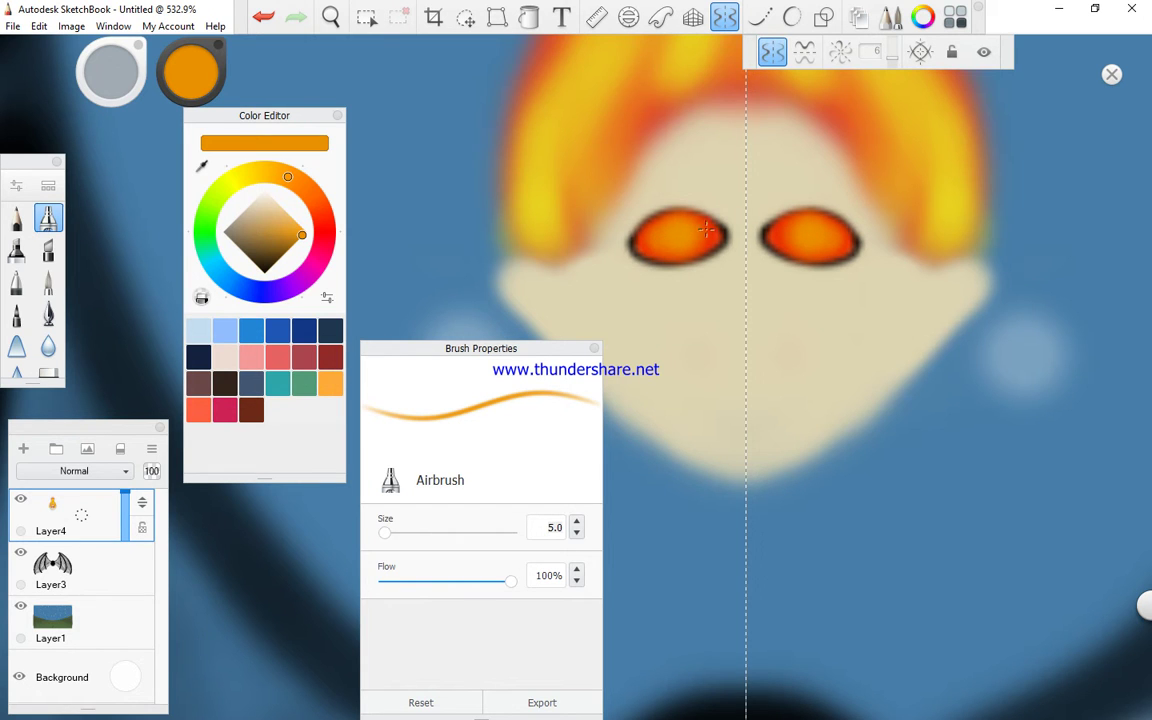
click(271, 173)
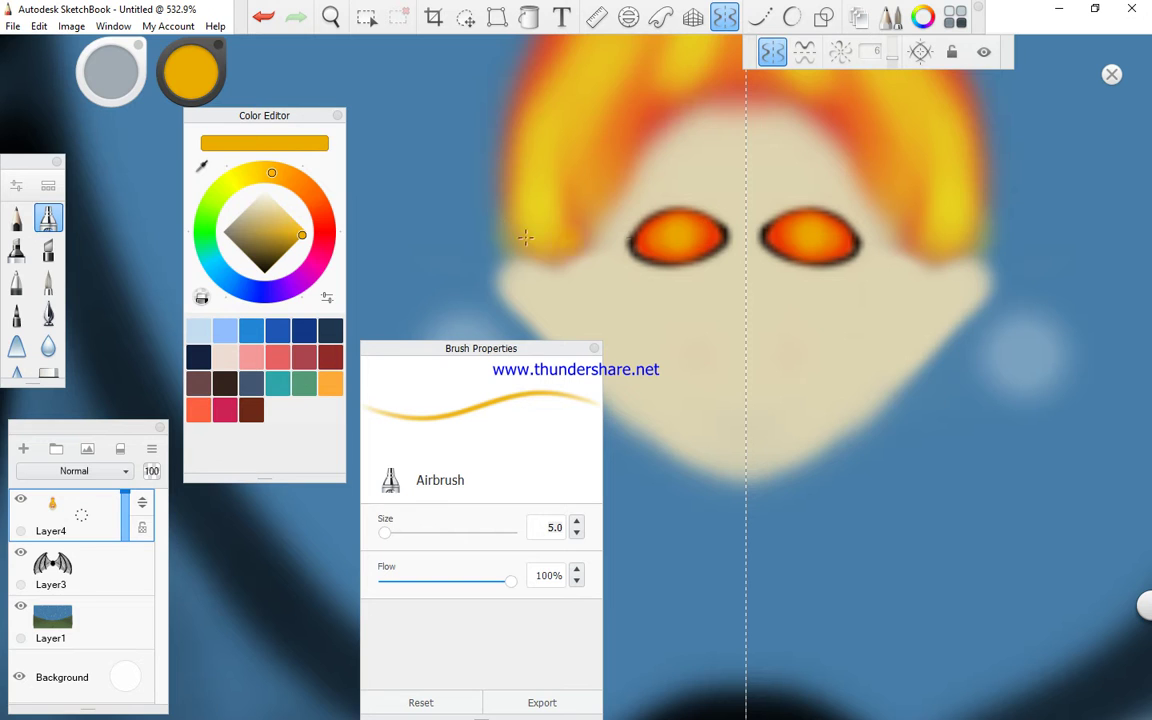
Undo the yellow slit strokes and draw narrow black vertical pupils from the upper rim of both eyes with the Pencil at size 0.8
click(16, 218)
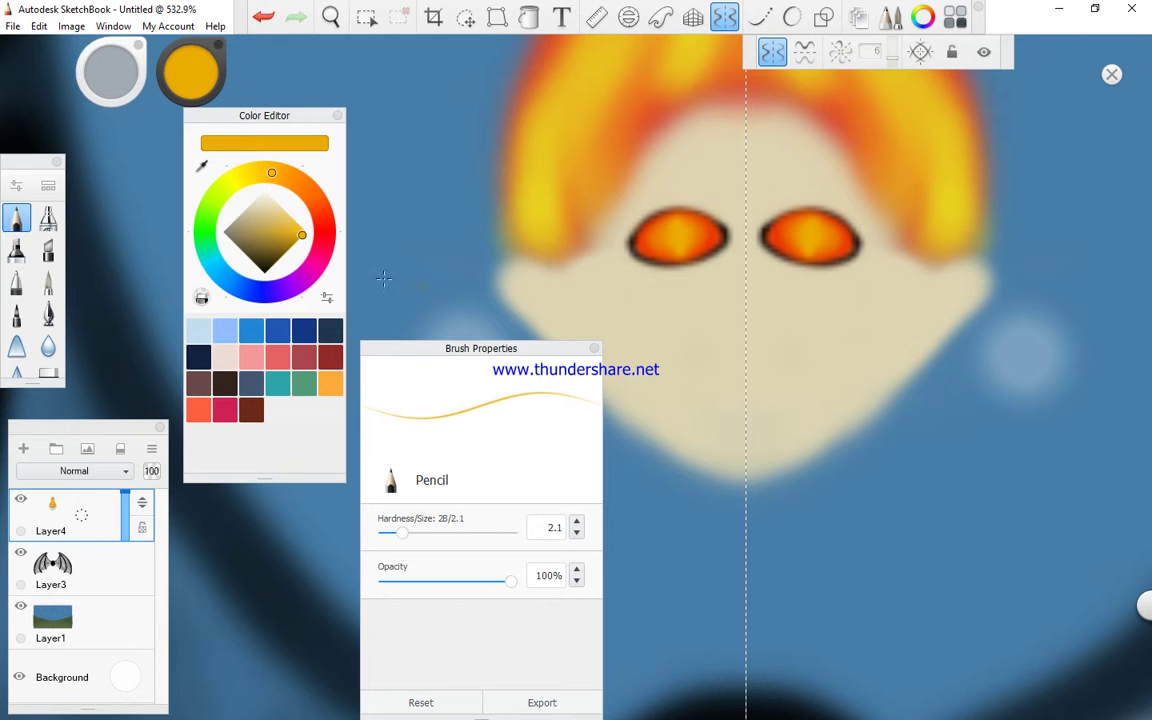
key(ctrl+z)
mouse_move(277, 260)
mouse_down()
mouse_move(266, 286)
mouse_move(264, 274)
mouse_up()
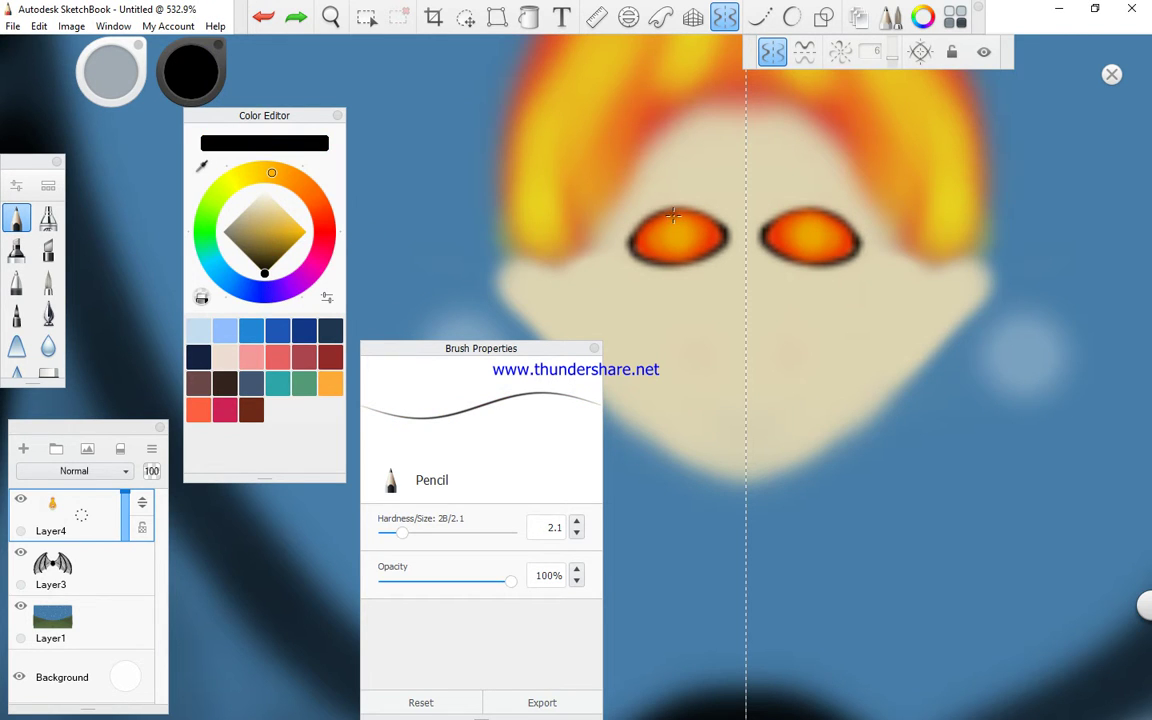
drag(674, 215, 675, 227)
key(ctrl+z)
drag(399, 533, 392, 535)
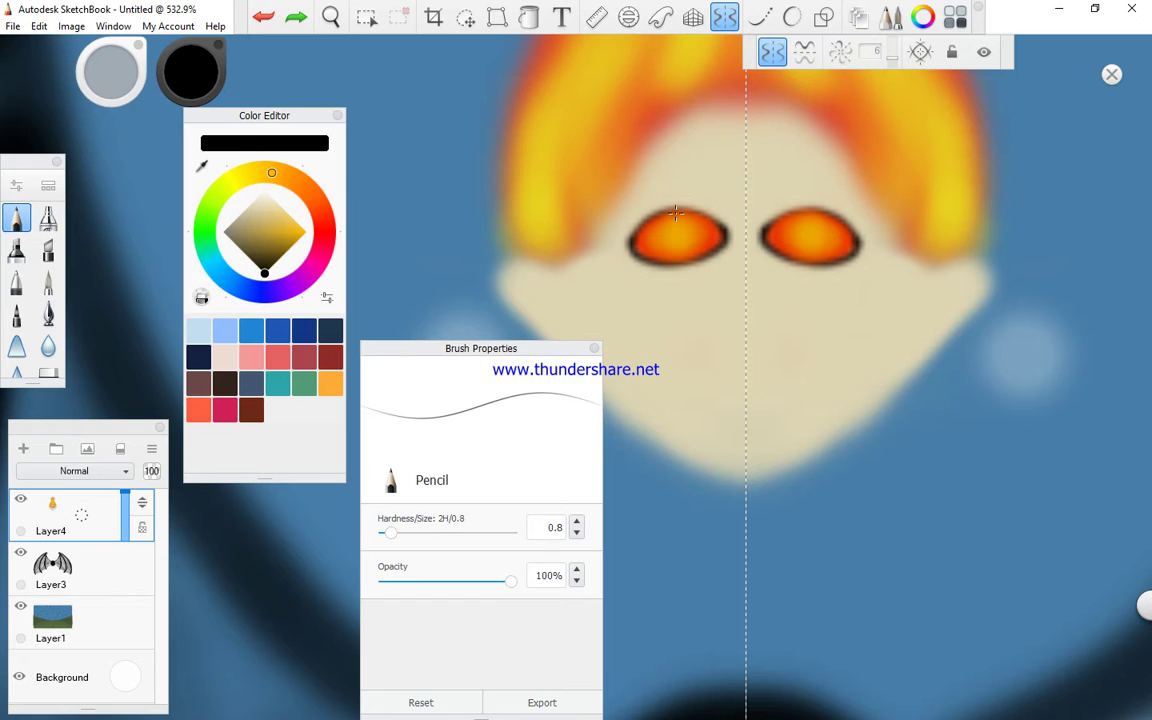
drag(674, 213, 679, 236)
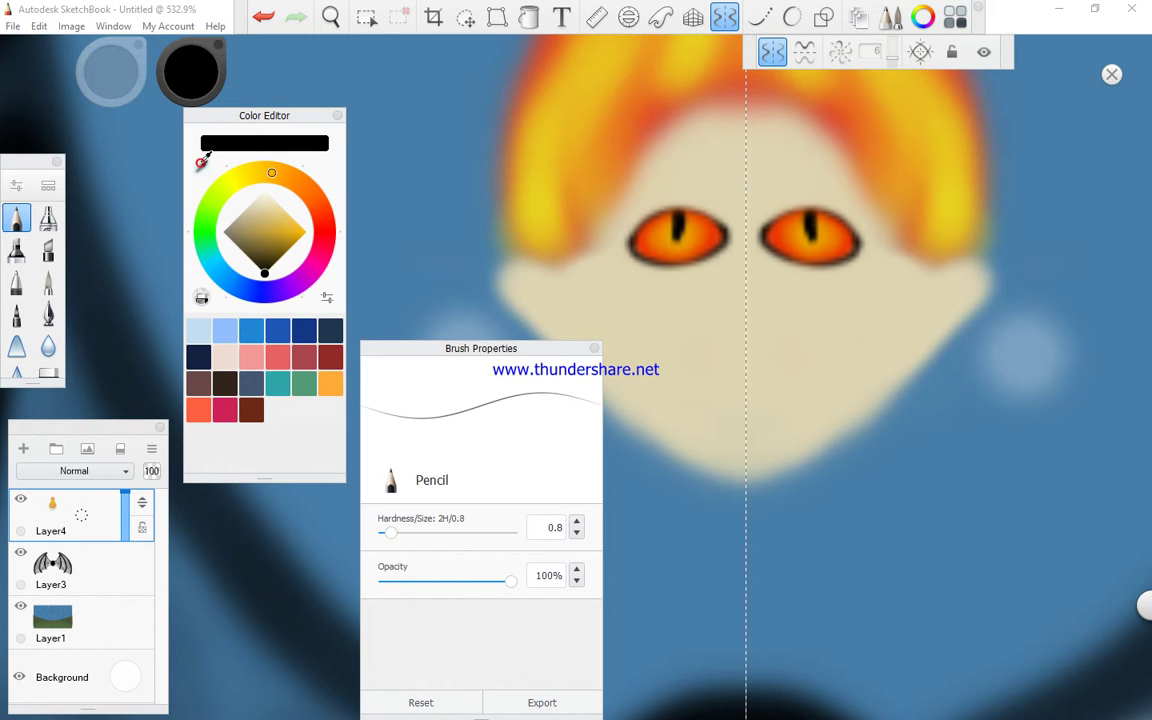
Choose a pale pink and airbrush a small patch at the center of the lower face, below the eyes
alt+click(695, 319)
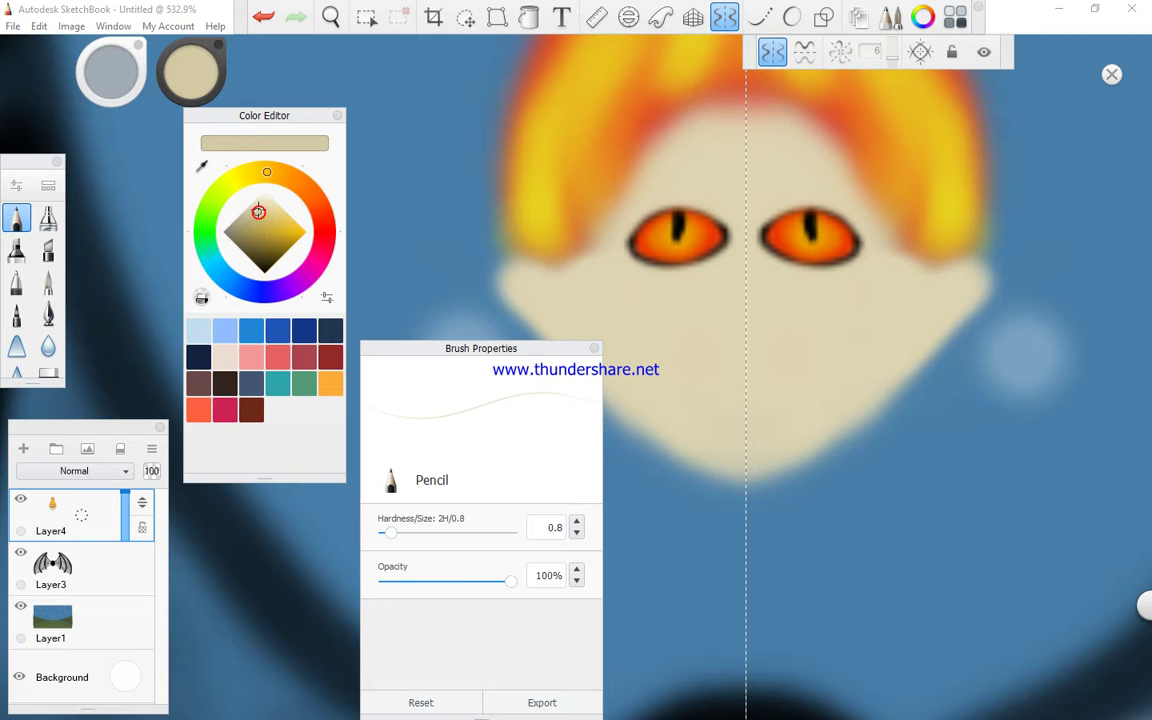
click(202, 166)
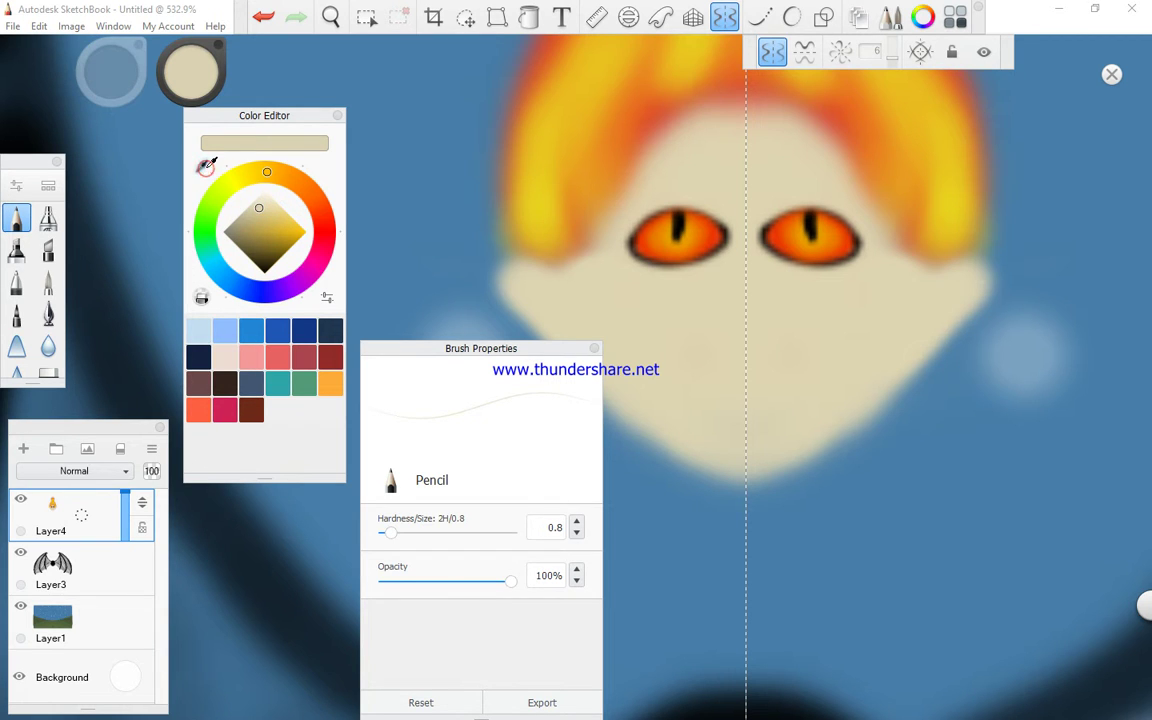
click(695, 344)
mouse_move(341, 214)
mouse_down()
mouse_move(307, 226)
mouse_move(265, 199)
mouse_up()
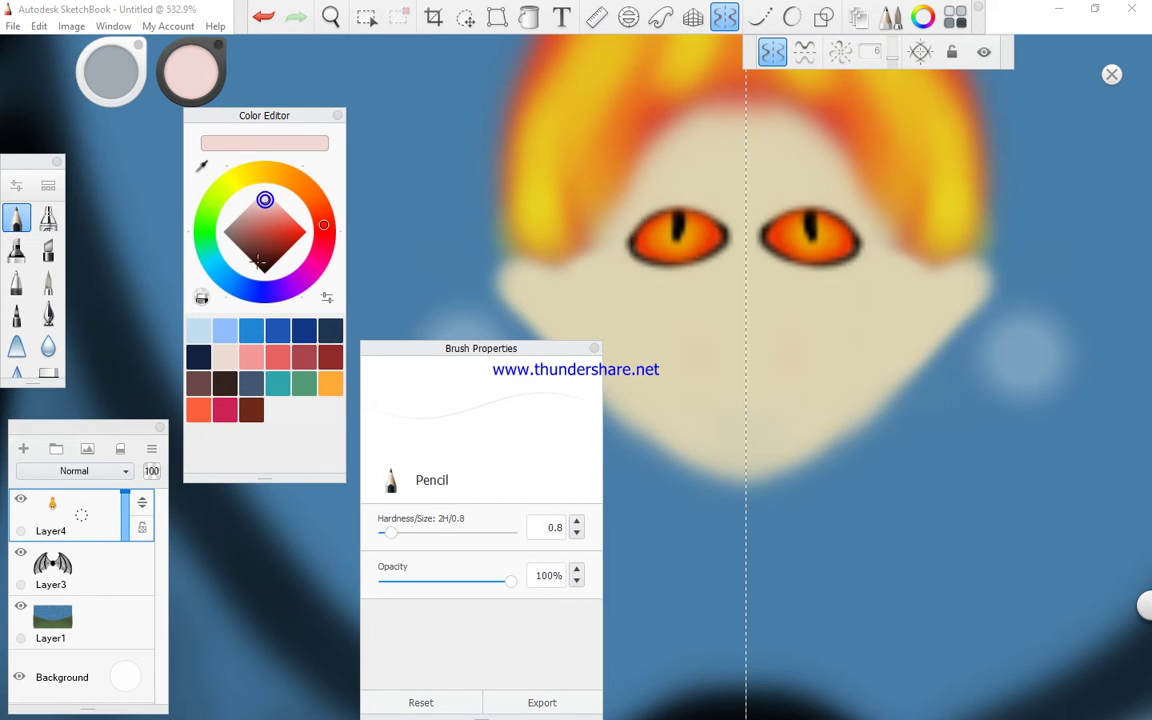
click(48, 218)
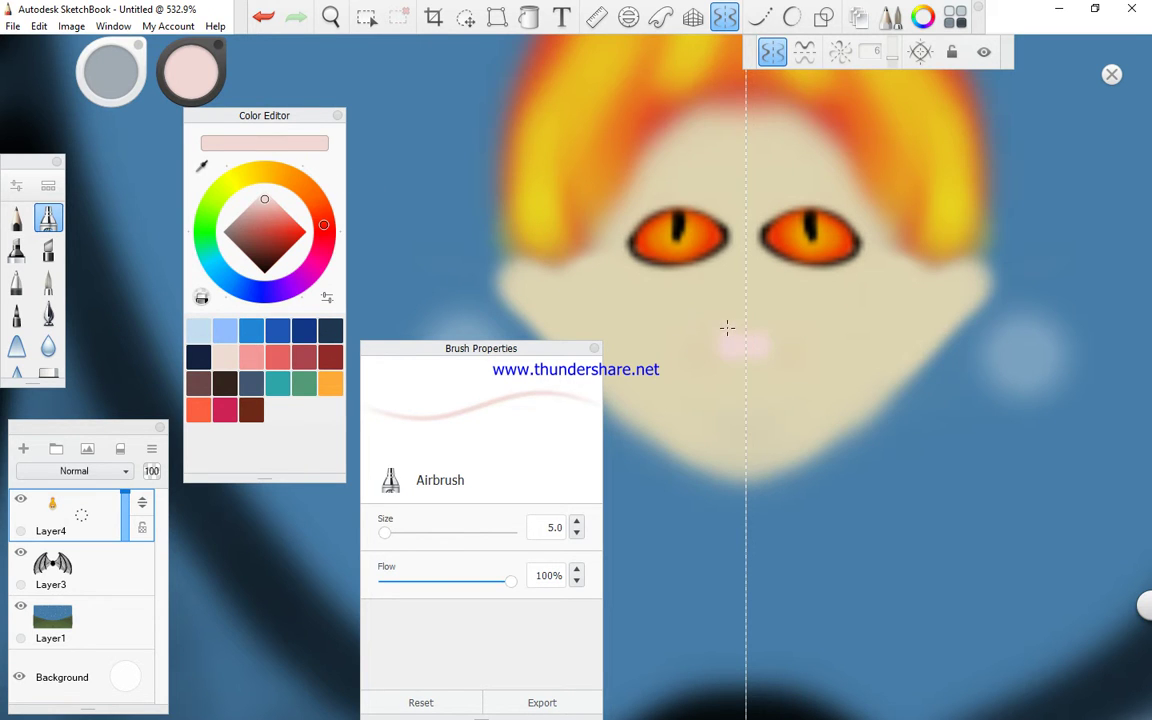
Undo the pale pink patch on the lower face and airbrush a smaller, lighter pink nose tip below the eyes
key(ctrl+z)
key(ctrl+z)
key(ctrl+z)
key(ctrl+z)
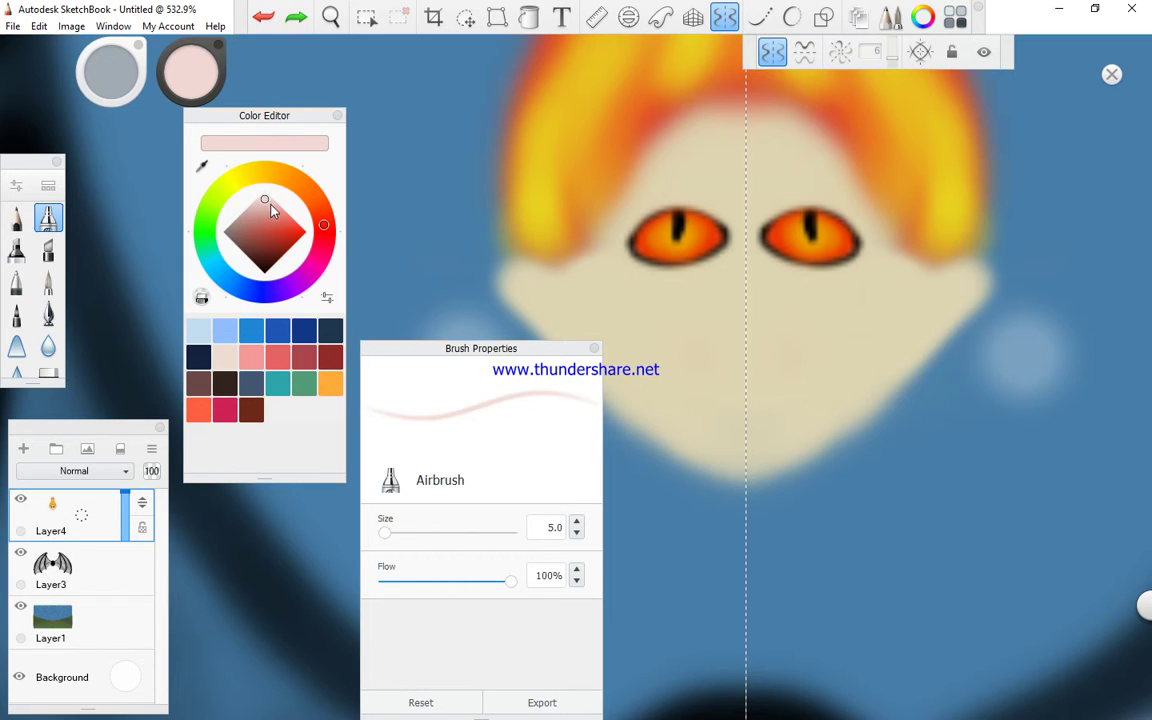
click(267, 197)
drag(730, 329, 741, 330)
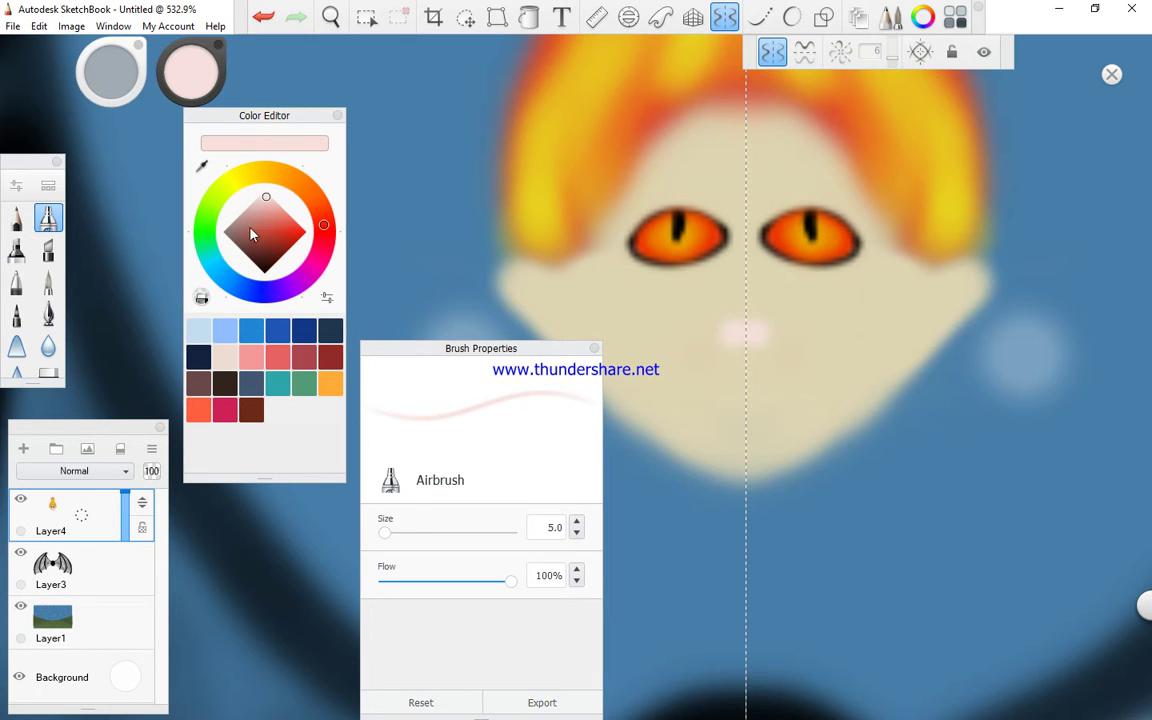
Airbrush a salmon-pink nose from its tip up to between the eyes, and soften it with the sampled beige face color
drag(250, 218, 264, 218)
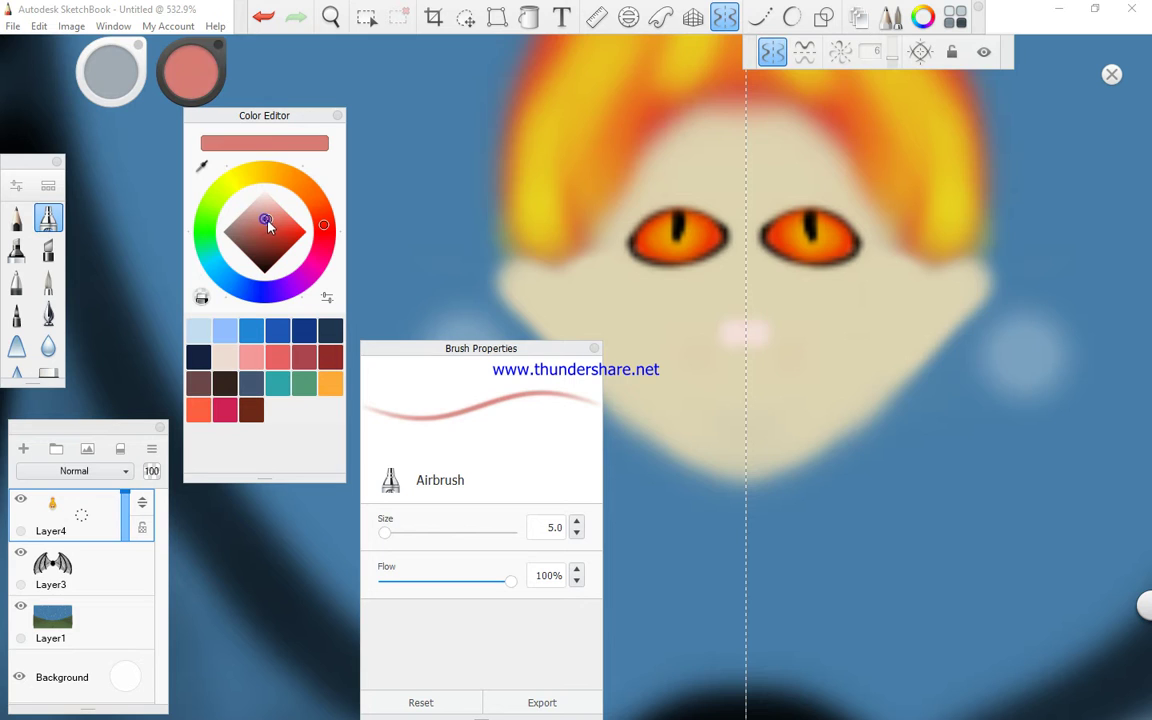
mouse_move(730, 332)
mouse_down()
mouse_move(806, 273)
mouse_move(818, 293)
mouse_move(721, 331)
mouse_move(742, 256)
mouse_move(731, 329)
mouse_move(742, 259)
mouse_up()
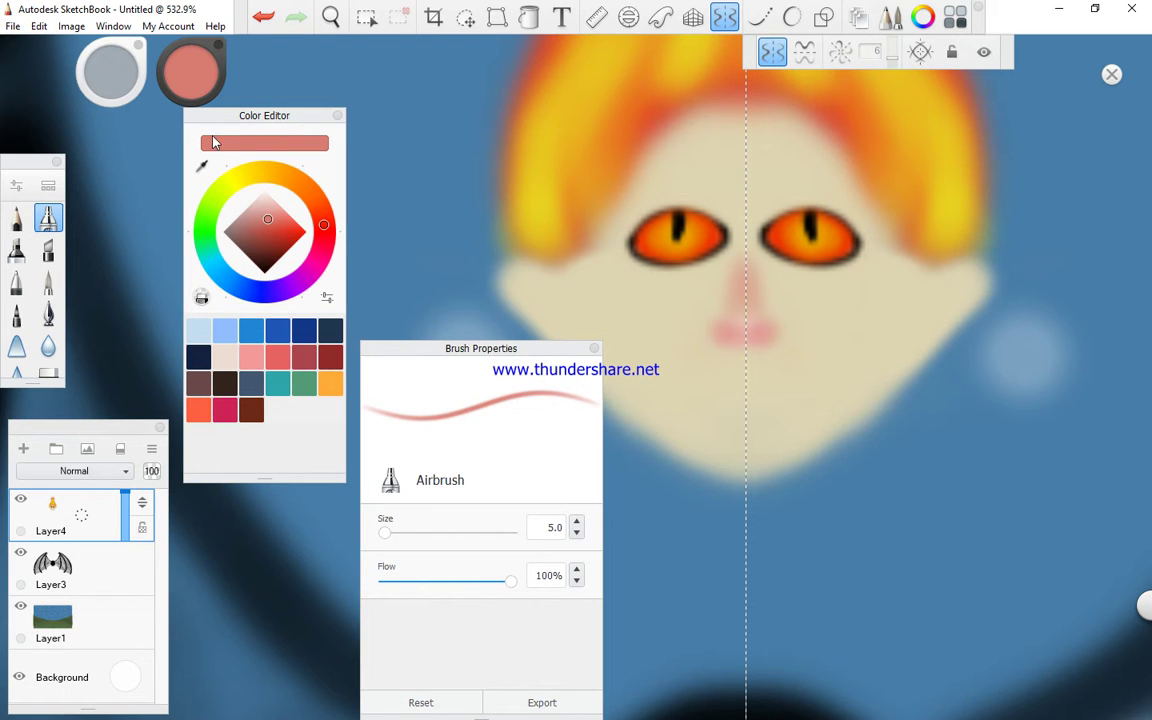
click(201, 165)
click(720, 345)
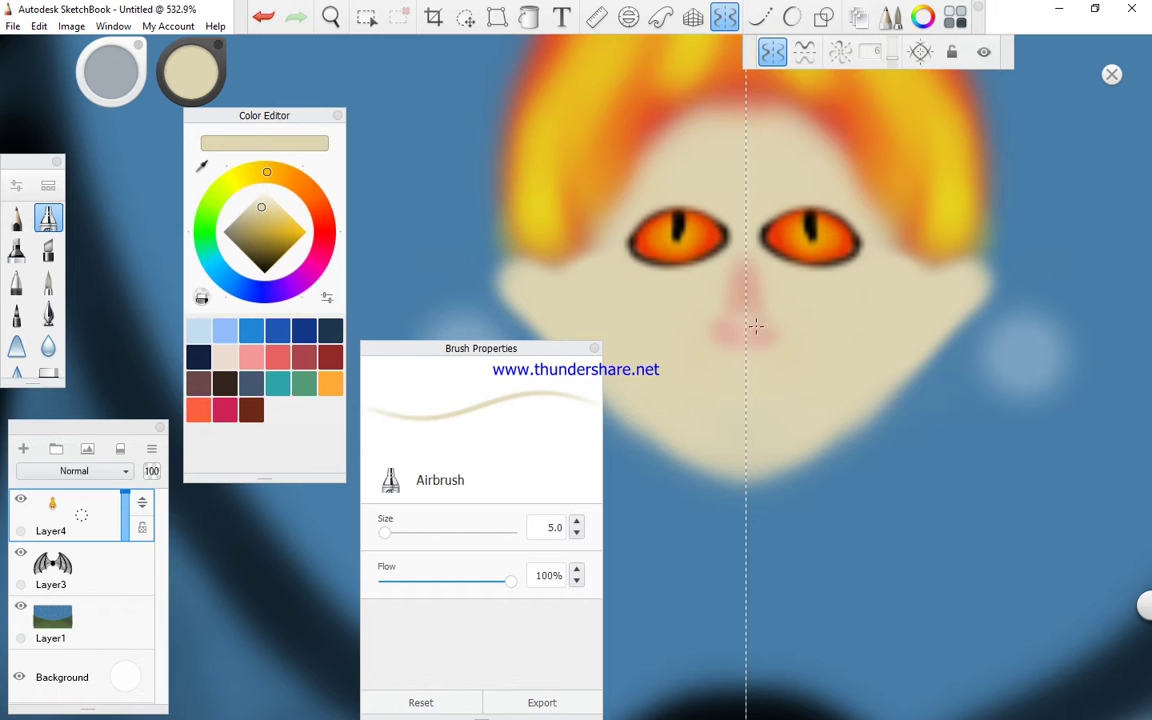
drag(756, 273, 731, 283)
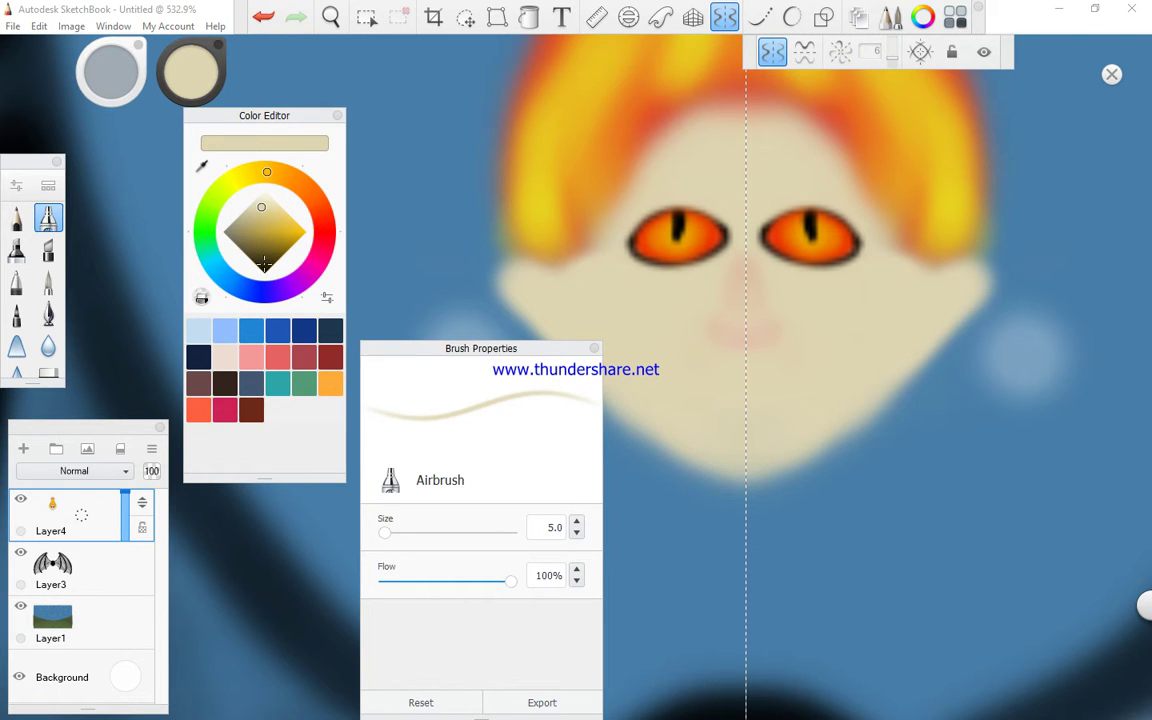
Draw a short, curved black mouth below the nose with the Pencil at size 0.8 and symmetry off, undoing the extra stroke
drag(264, 266, 266, 287)
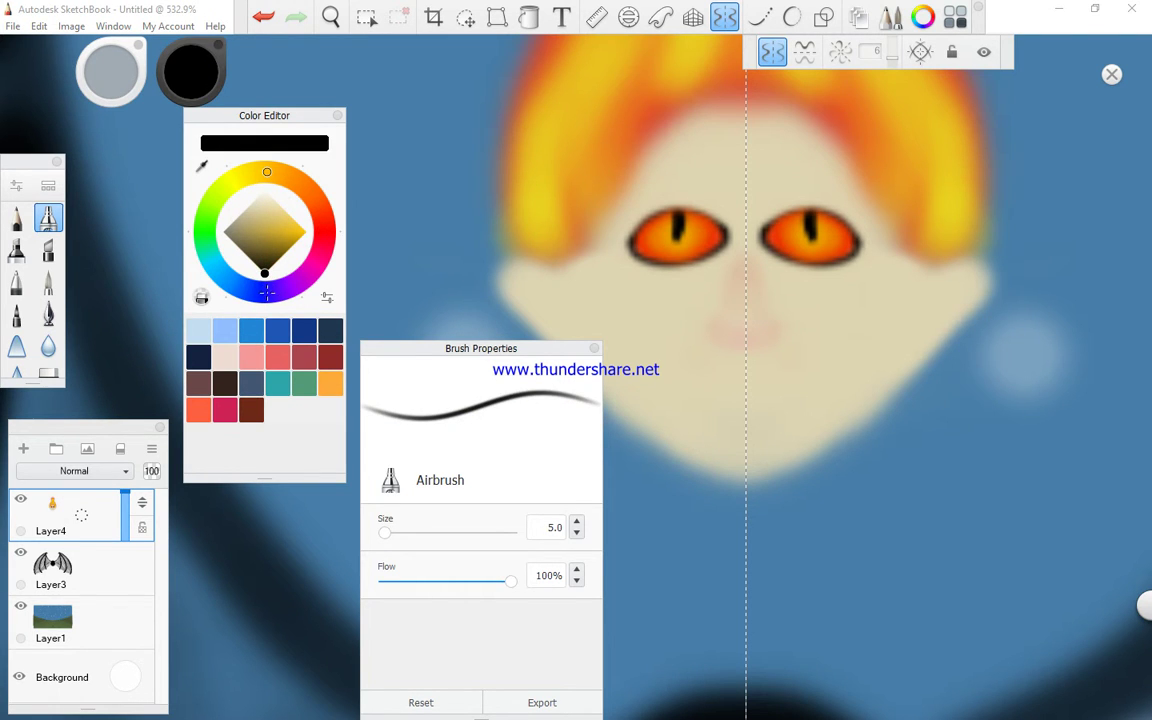
click(16, 217)
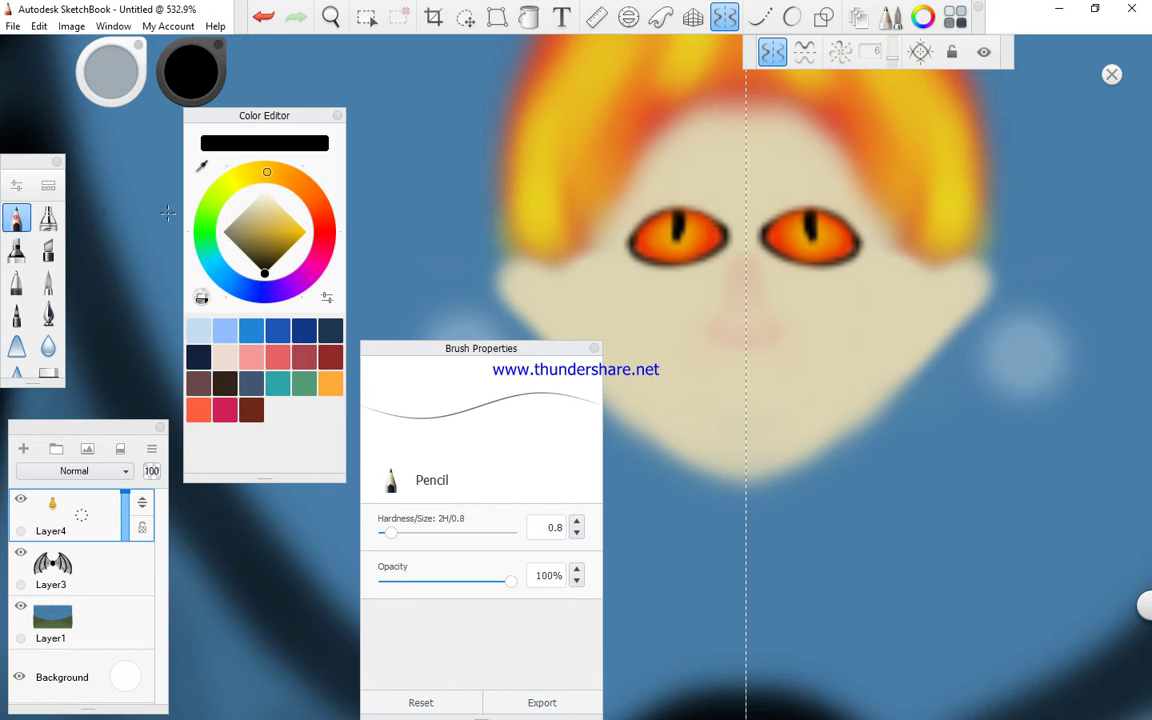
click(726, 19)
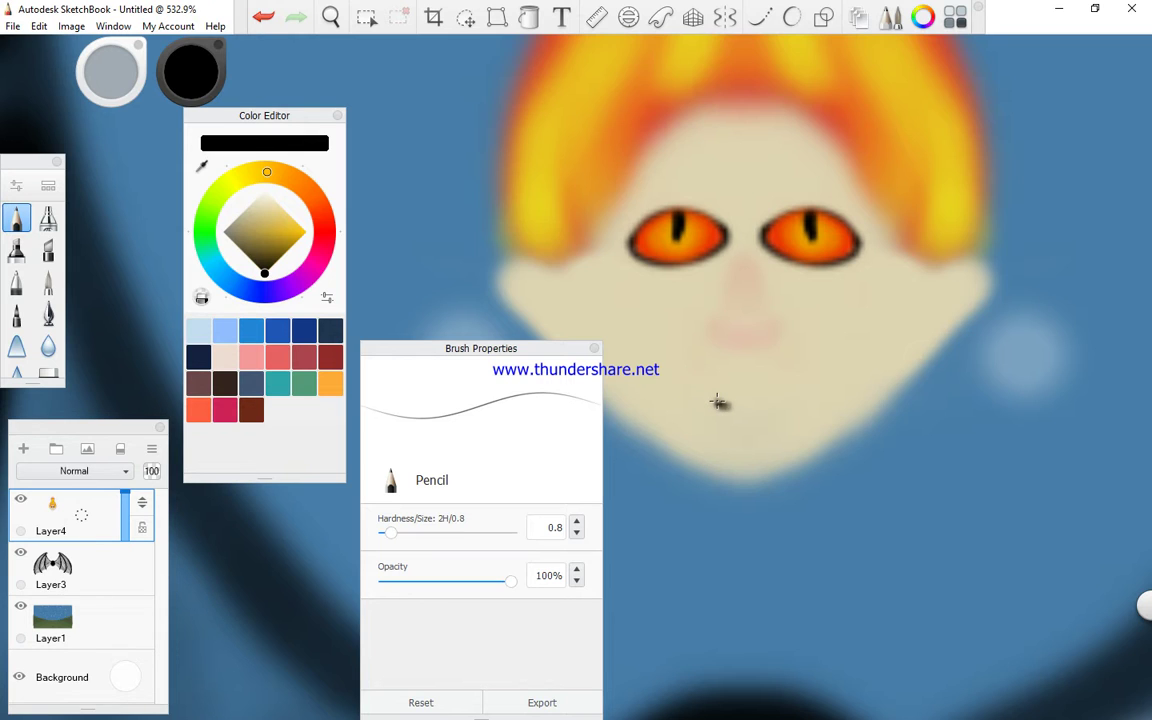
mouse_move(747, 408)
mouse_down()
mouse_move(717, 401)
mouse_move(768, 397)
mouse_up()
key(ctrl+z)
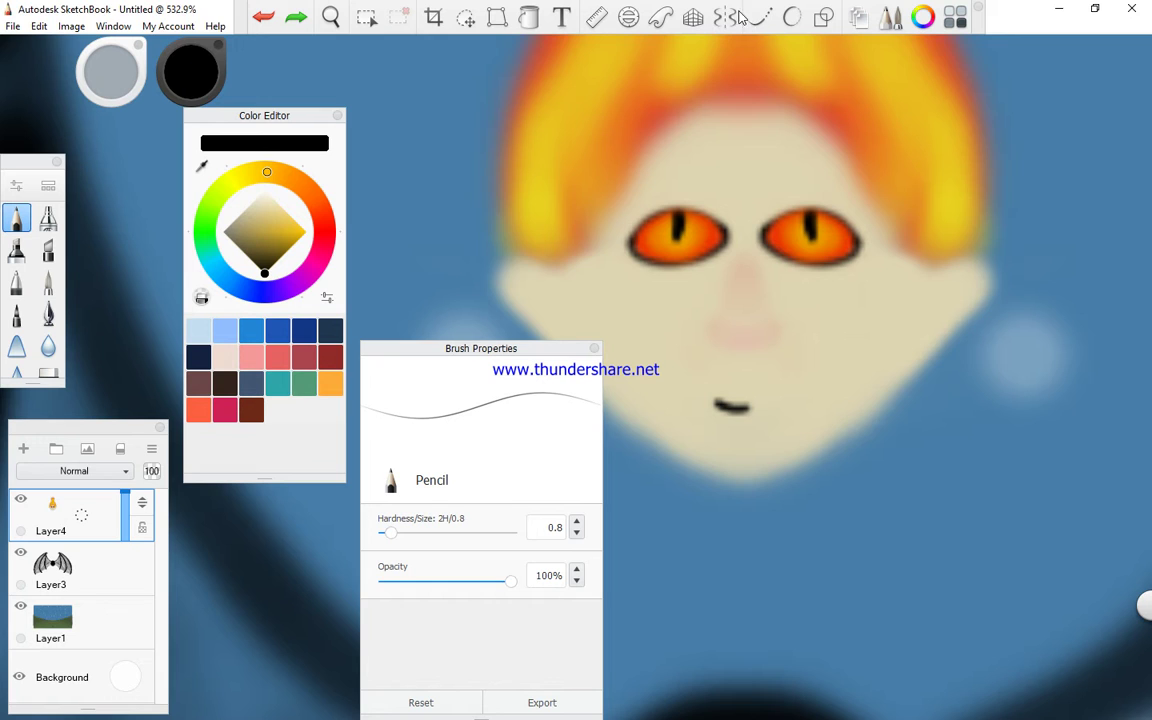
Draw short black eyebrows slanting down toward the nose above both eyes, using vertical symmetry
click(725, 17)
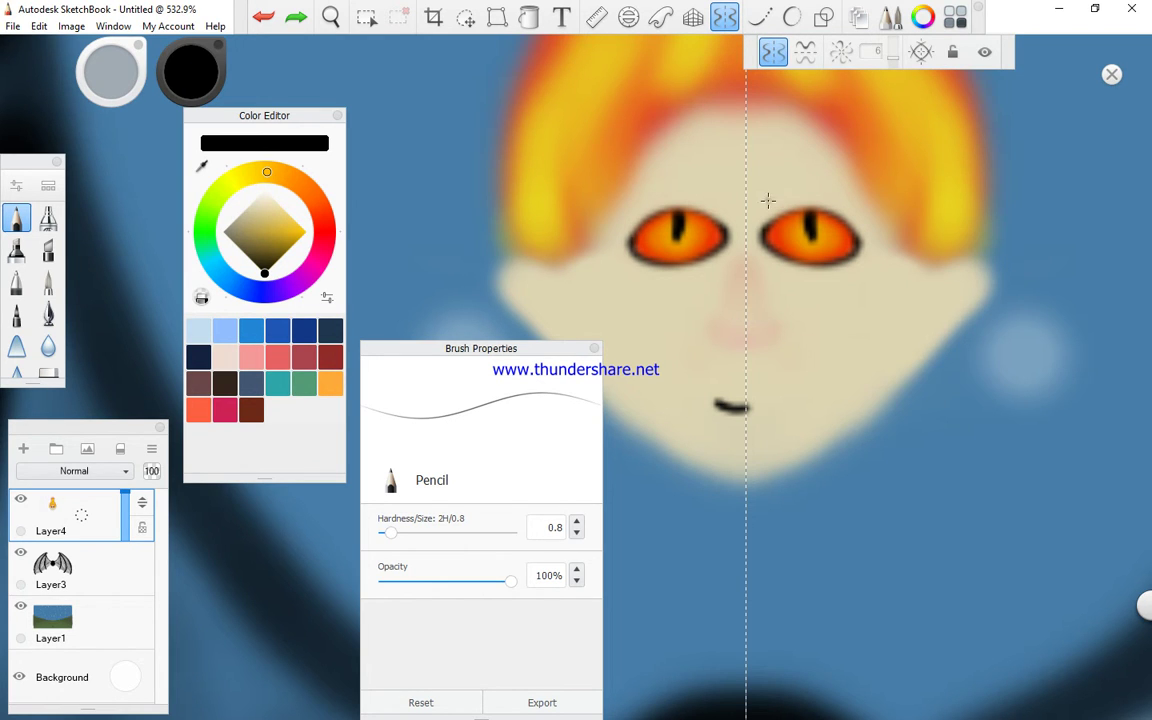
drag(768, 203, 786, 188)
drag(766, 201, 785, 193)
Airbrush a neck beneath the chin in the sampled beige face color at size 5.0
click(330, 17)
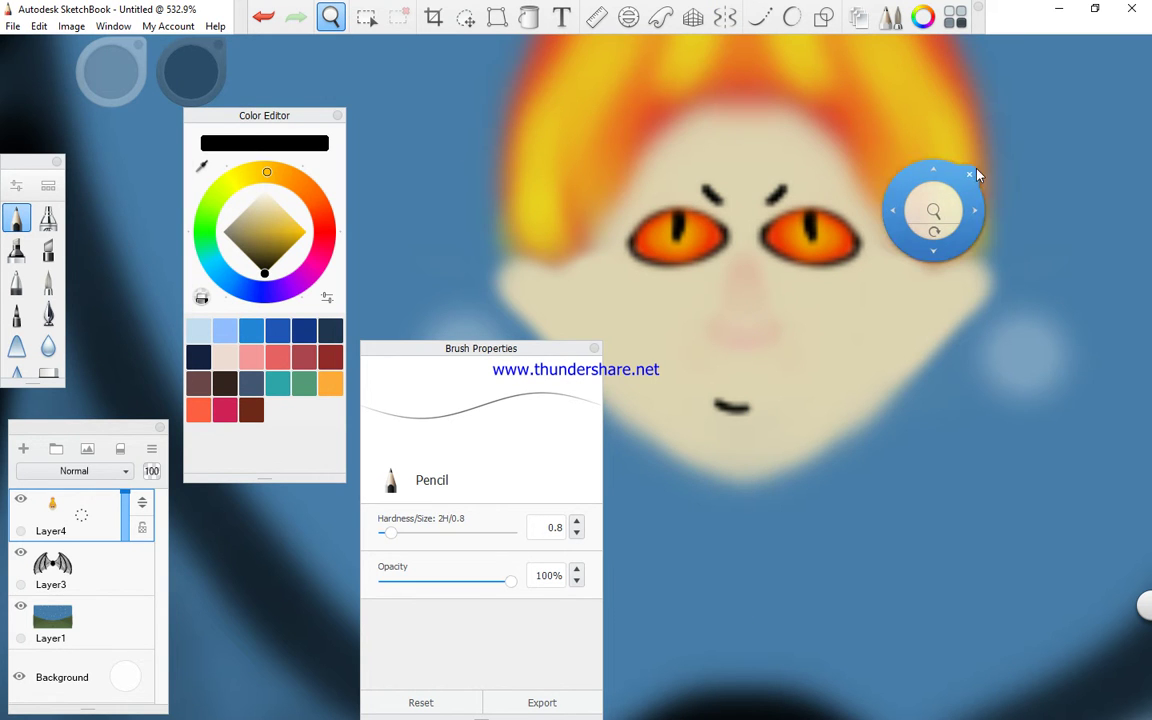
scroll(940, 197, down, 9)
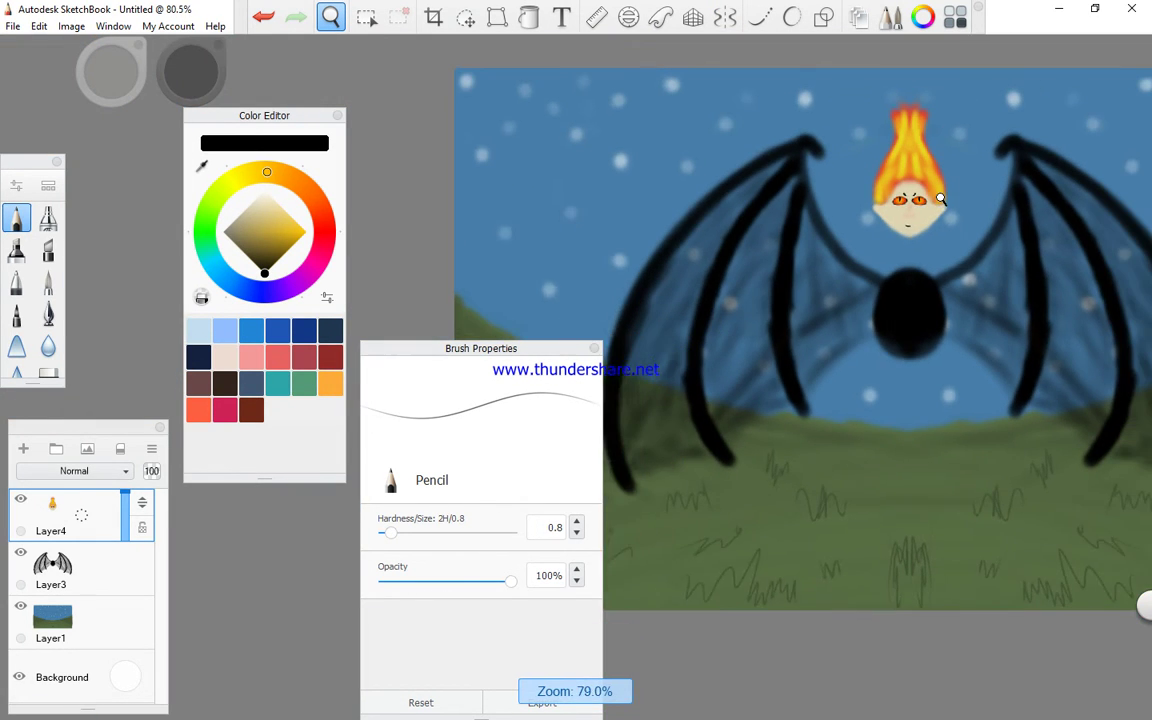
scroll(940, 197, down, 1)
mouse_move(884, 341)
mouse_down()
mouse_move(827, 349)
mouse_move(651, 329)
mouse_move(806, 395)
mouse_move(789, 396)
mouse_move(902, 345)
mouse_up()
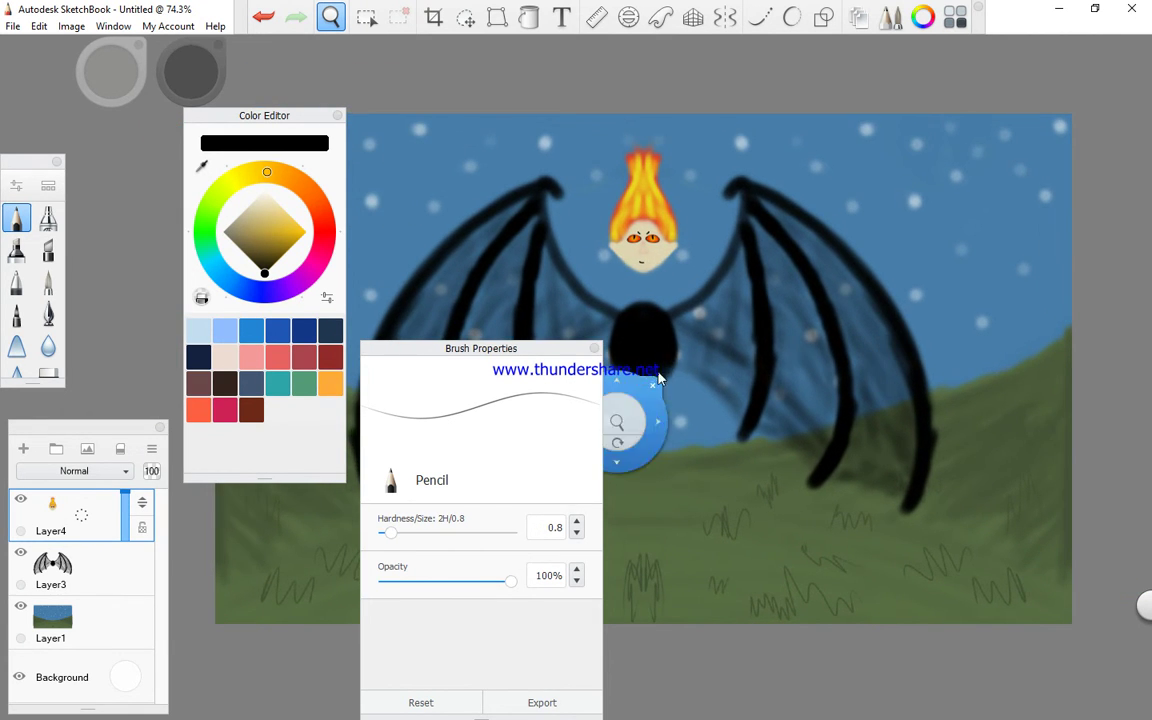
drag(930, 237, 897, 216)
drag(939, 268, 959, 257)
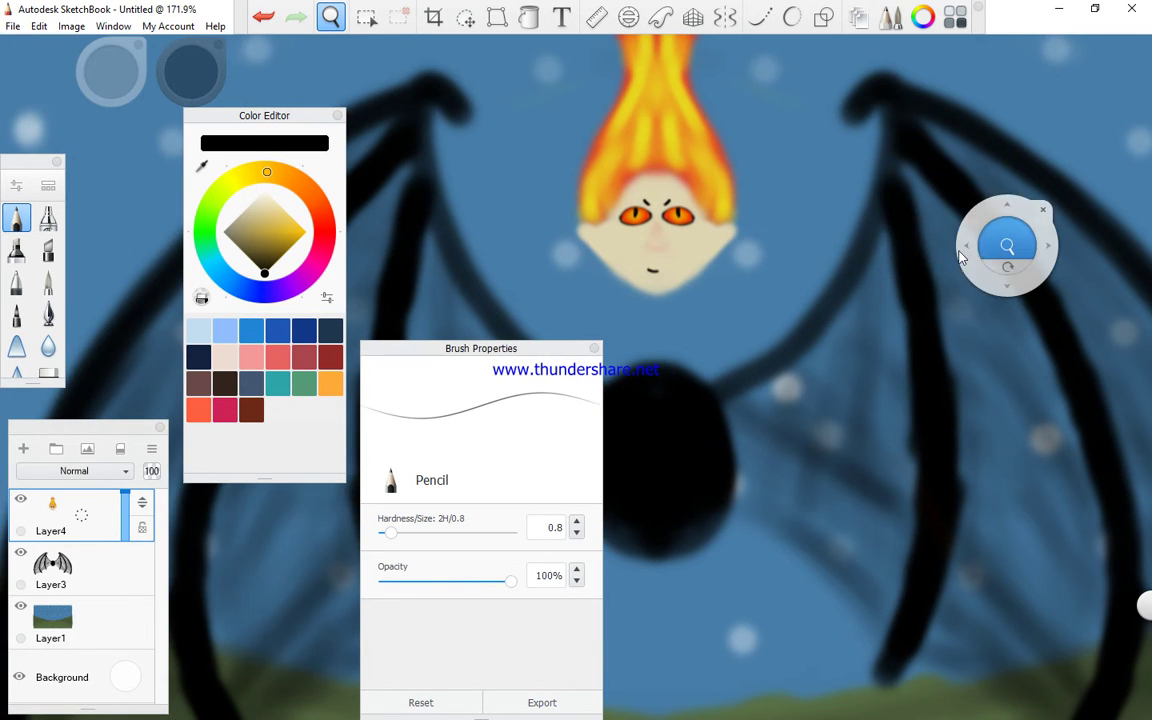
drag(872, 257, 867, 250)
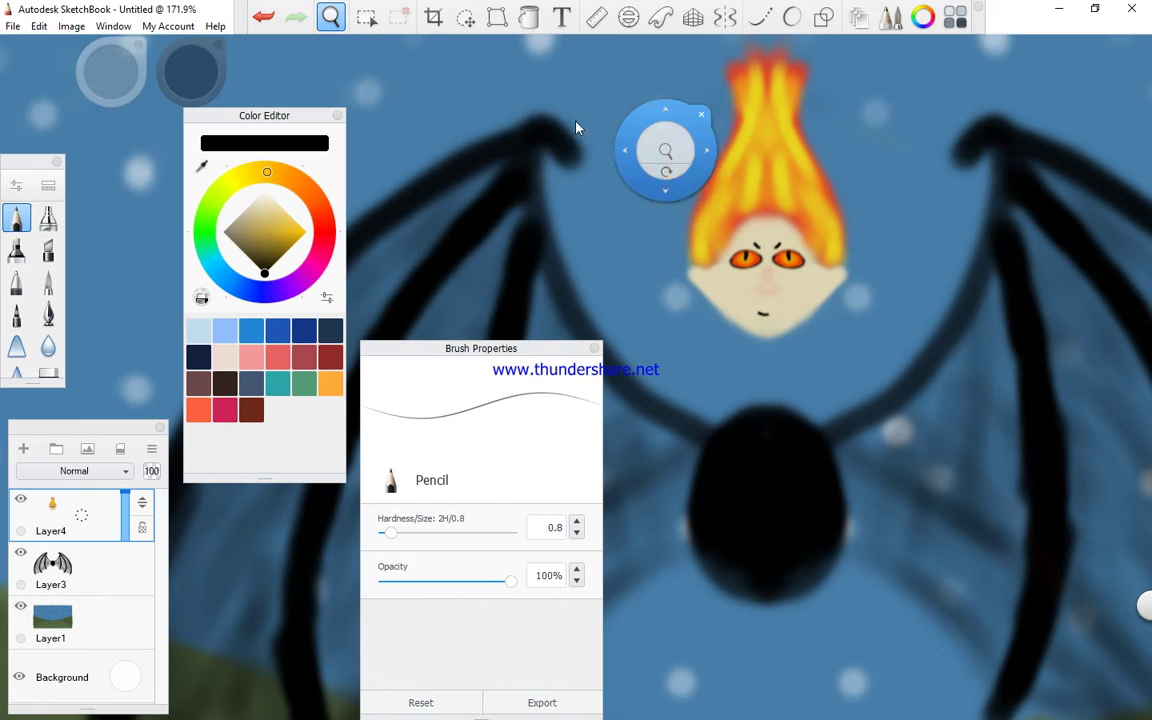
click(586, 83)
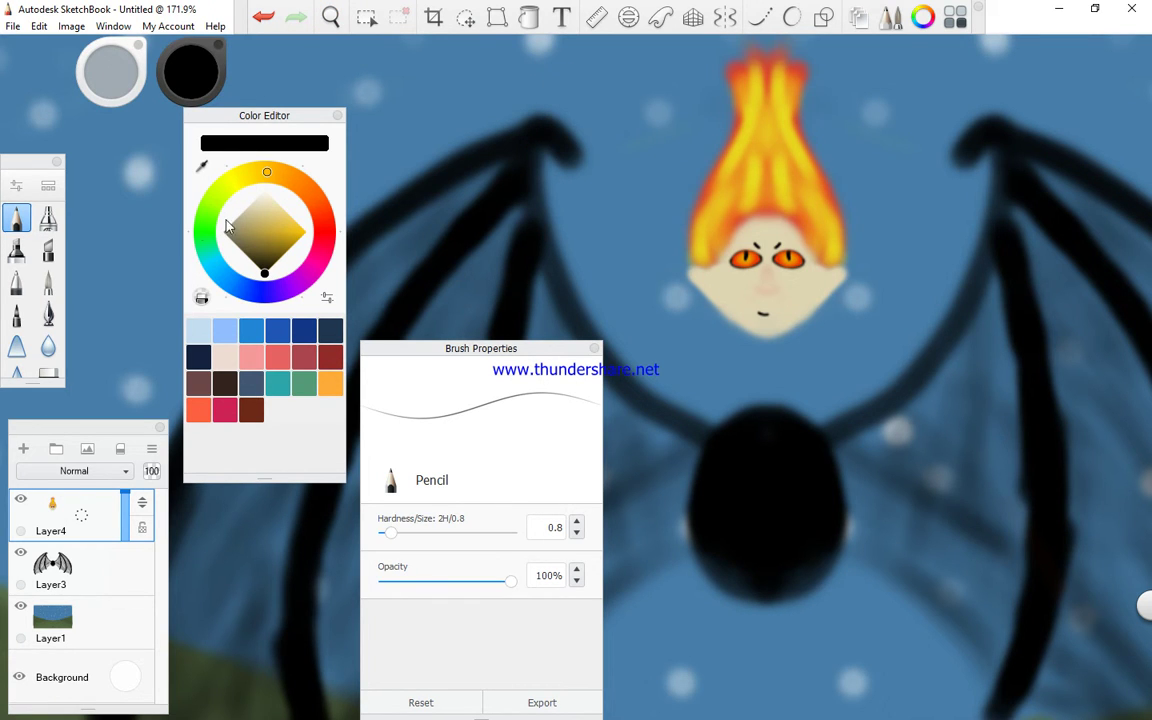
click(48, 218)
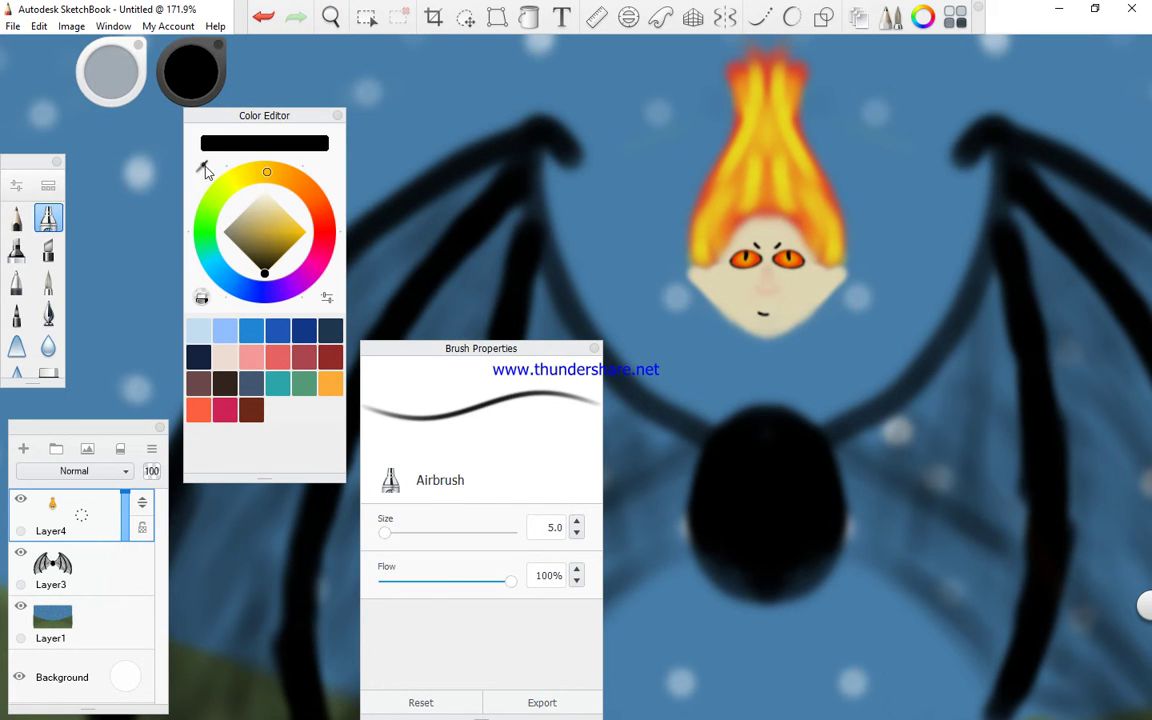
click(203, 168)
click(755, 305)
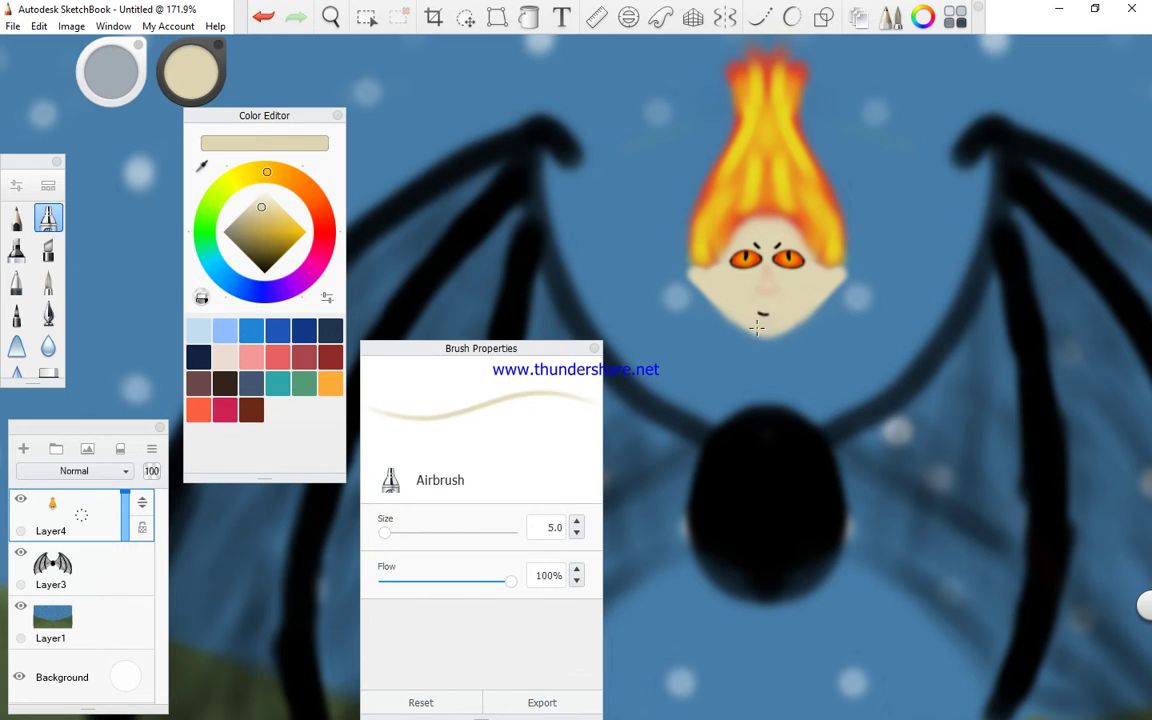
drag(757, 350, 757, 323)
mouse_move(780, 352)
mouse_down()
mouse_move(783, 334)
mouse_move(786, 350)
mouse_up()
drag(750, 331, 752, 349)
Turn on vertical symmetry and widen the base of the neck into the beginnings of both shoulders in beige
click(760, 16)
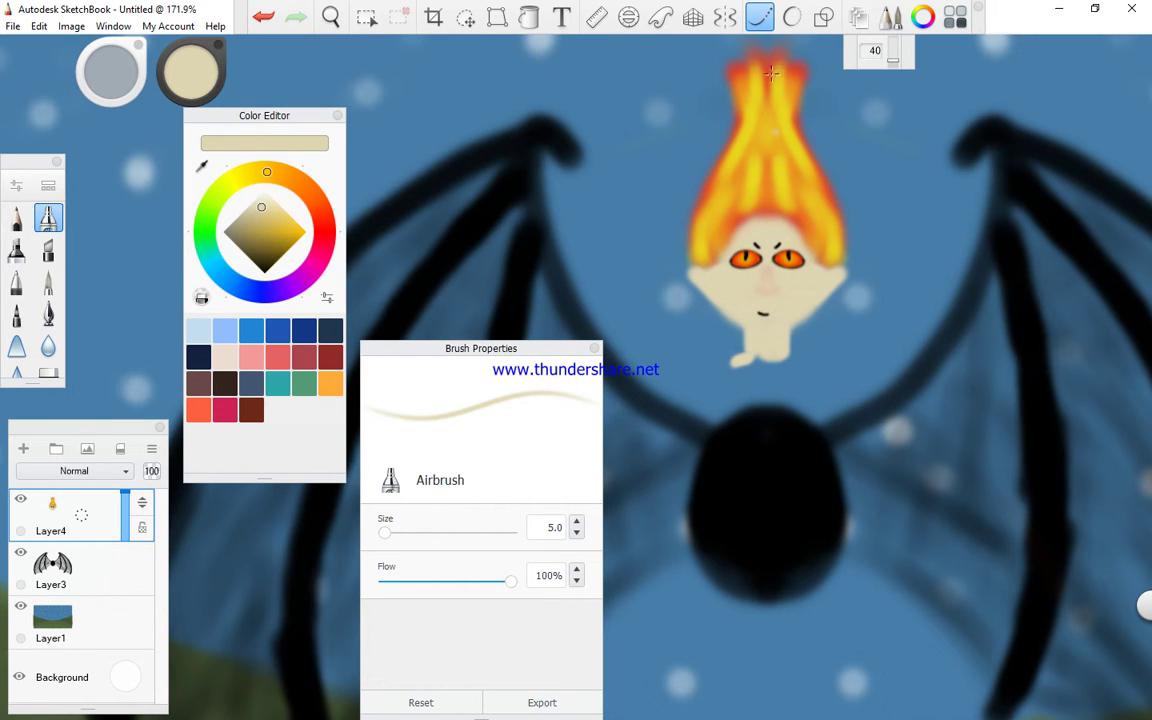
click(725, 16)
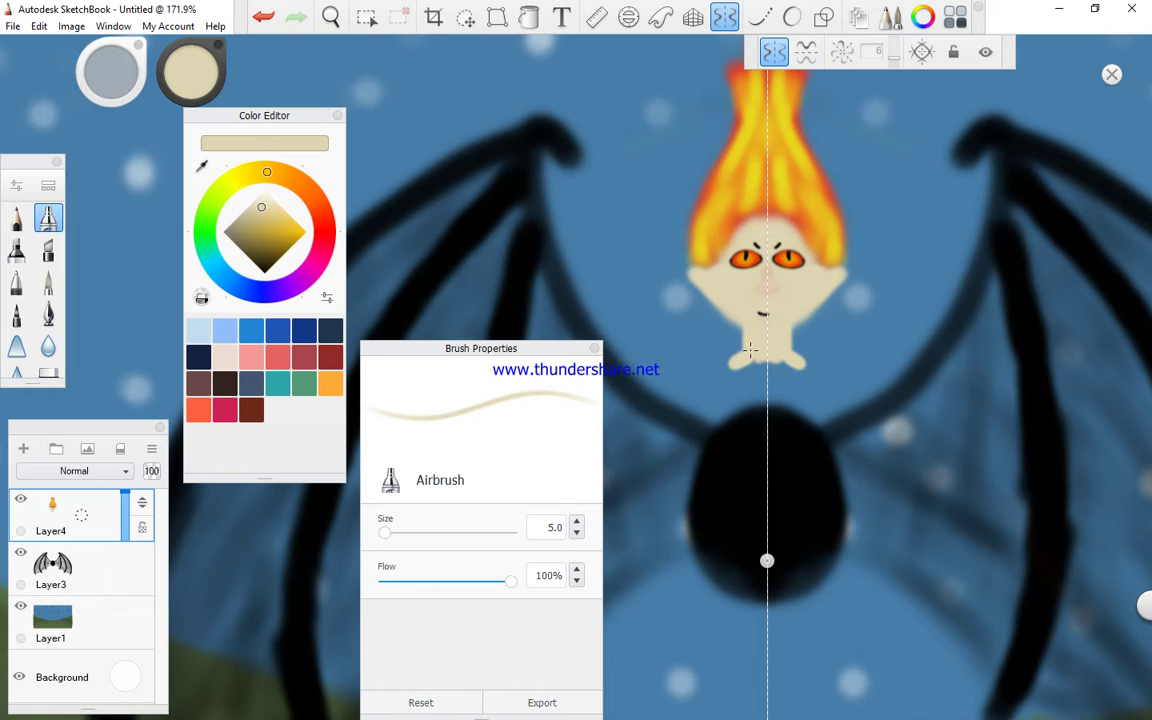
drag(731, 366, 760, 370)
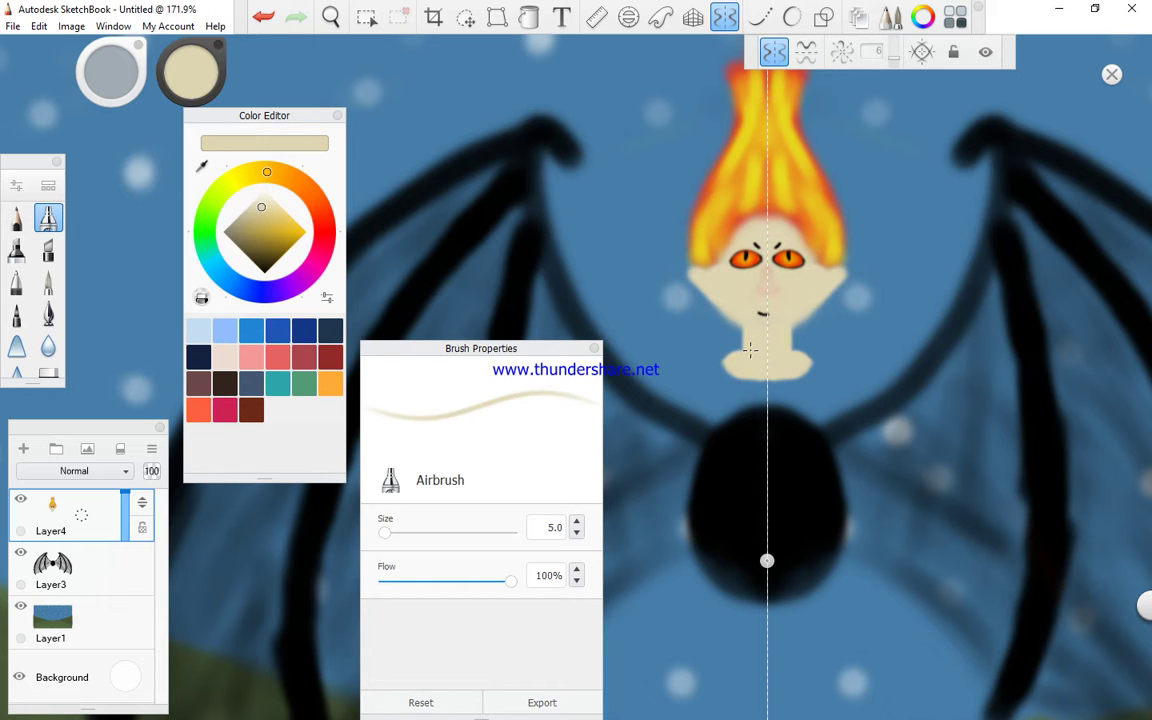
drag(732, 358, 708, 376)
Airbrush thin, mirrored beige arms running out from the shoulders and bending upward at the elbows, ending in small hands
drag(519, 351, 309, 291)
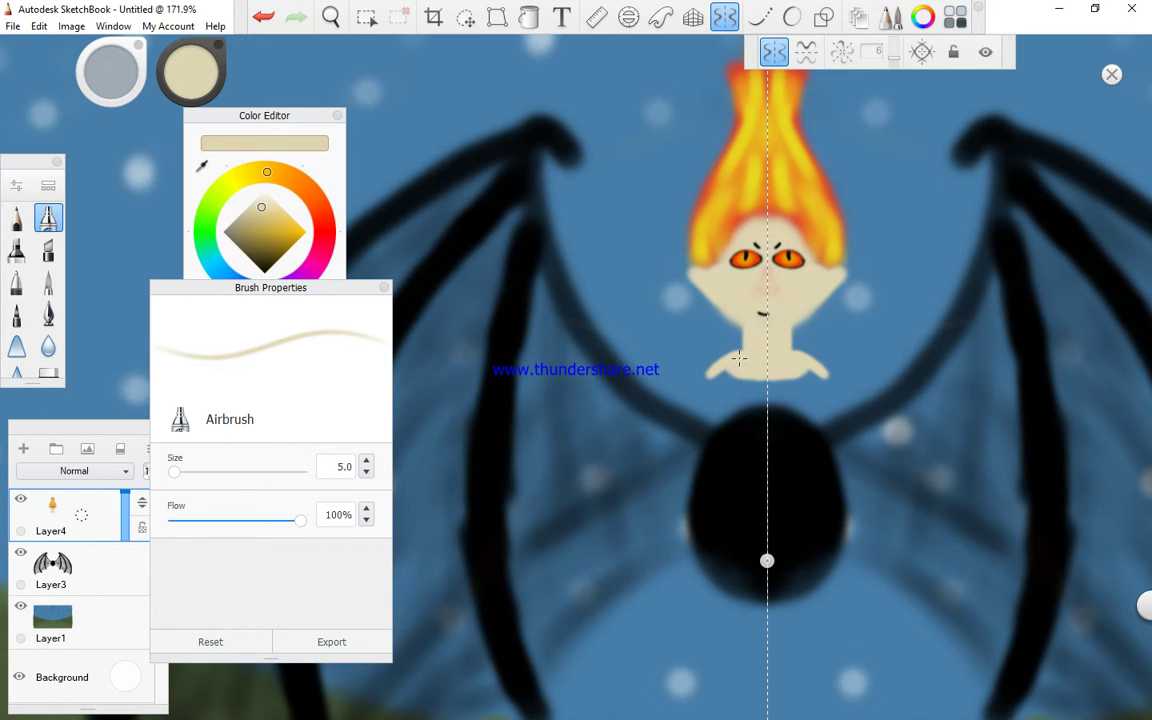
mouse_move(739, 357)
mouse_down()
mouse_move(576, 406)
mouse_move(534, 368)
mouse_up()
mouse_move(576, 404)
mouse_down()
mouse_move(520, 330)
mouse_move(504, 276)
mouse_up()
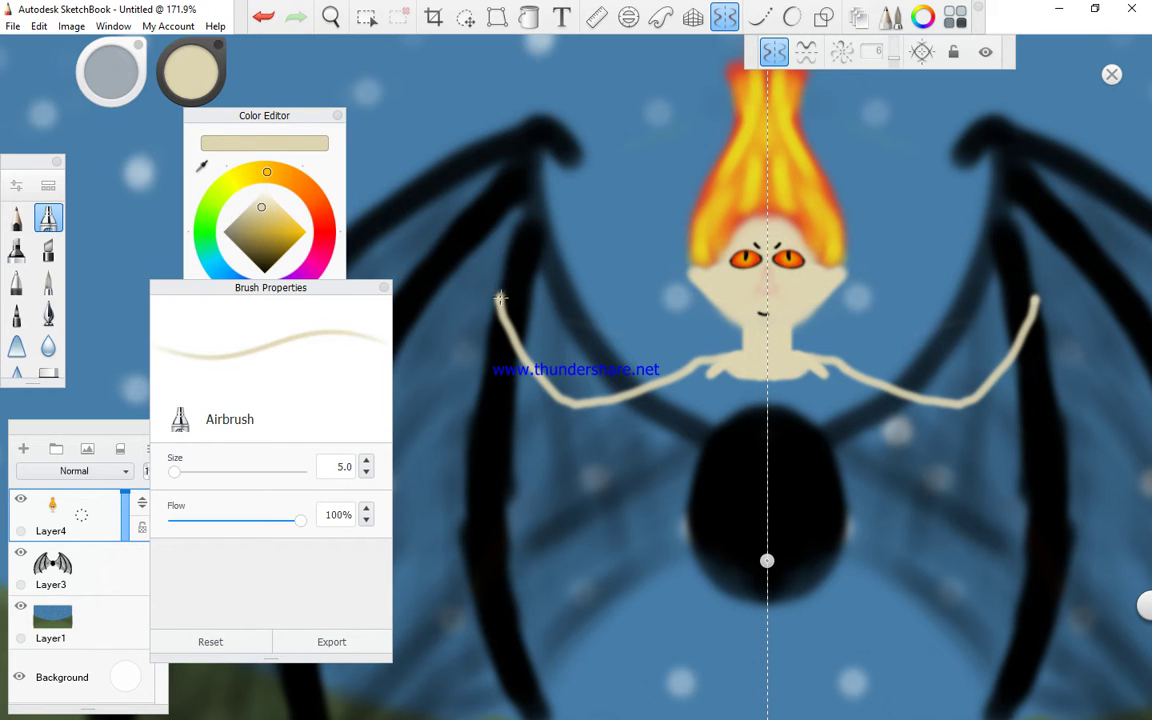
mouse_move(499, 298)
mouse_down()
mouse_move(506, 274)
mouse_move(500, 297)
mouse_move(486, 244)
mouse_move(499, 298)
mouse_up()
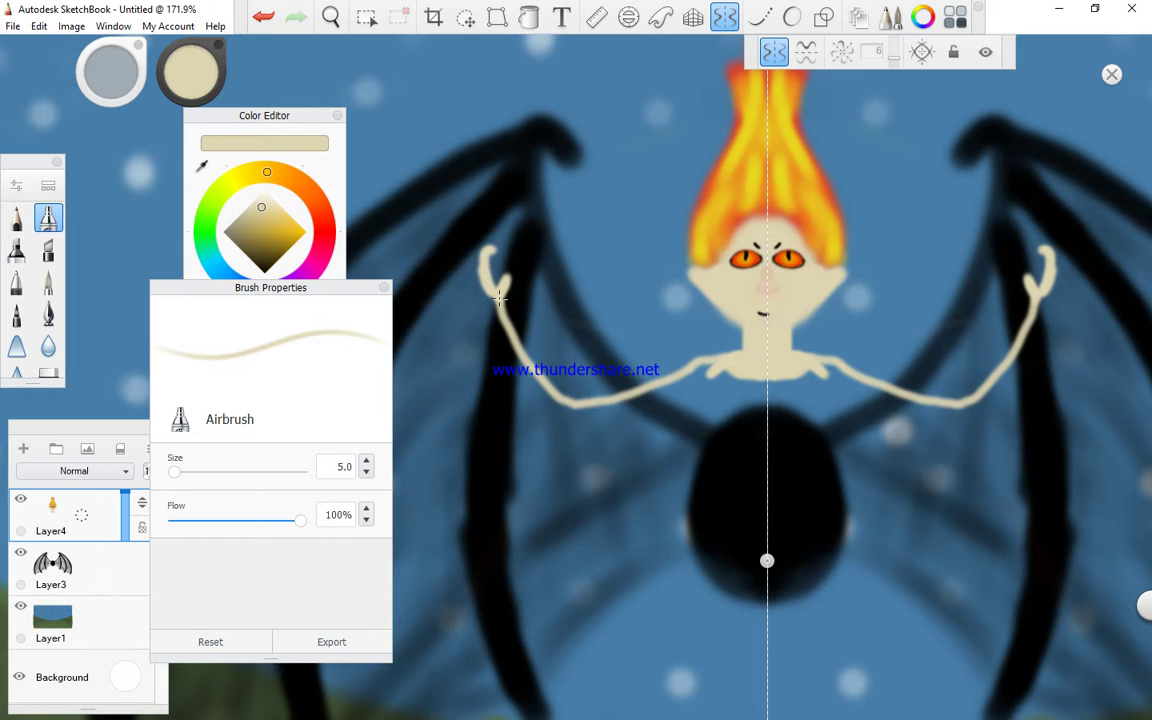
Thicken the hands and forearms, fill out the upper arms, and paint the chest in beige down to the black body
mouse_move(482, 254)
mouse_down()
mouse_move(478, 287)
mouse_move(492, 300)
mouse_move(473, 295)
mouse_move(485, 246)
mouse_move(499, 297)
mouse_move(479, 292)
mouse_move(486, 330)
mouse_move(558, 434)
mouse_up()
drag(503, 339, 488, 307)
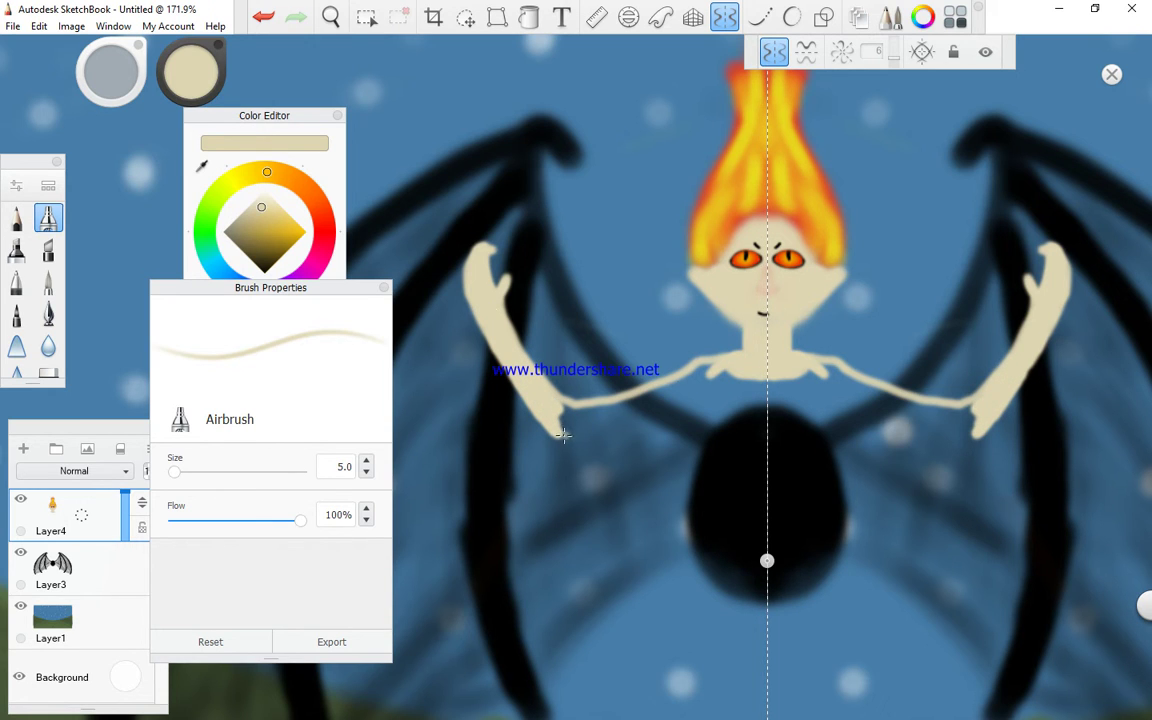
drag(559, 440, 683, 428)
mouse_move(614, 385)
mouse_down()
mouse_move(710, 343)
mouse_move(745, 368)
mouse_move(690, 416)
mouse_move(674, 398)
mouse_move(705, 372)
mouse_move(692, 368)
mouse_move(630, 400)
mouse_move(570, 408)
mouse_move(575, 428)
mouse_move(590, 425)
mouse_move(557, 436)
mouse_move(668, 412)
mouse_move(590, 433)
mouse_move(641, 422)
mouse_up()
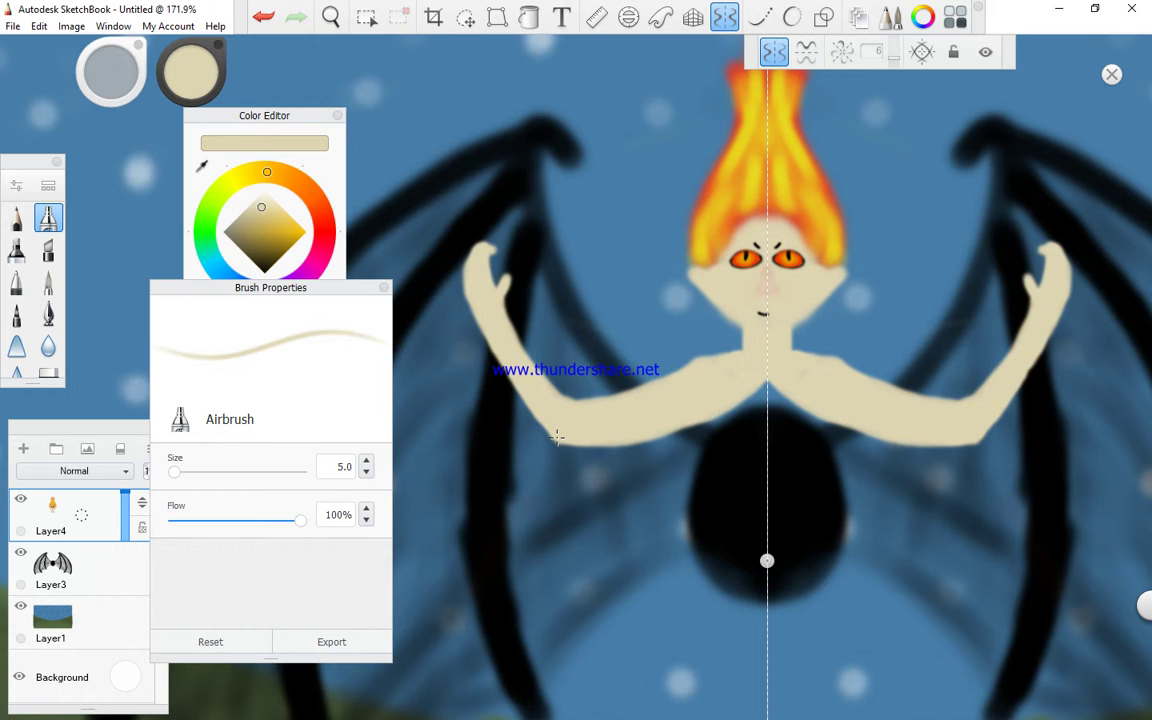
mouse_move(720, 406)
mouse_down()
mouse_move(691, 354)
mouse_move(713, 410)
mouse_up()
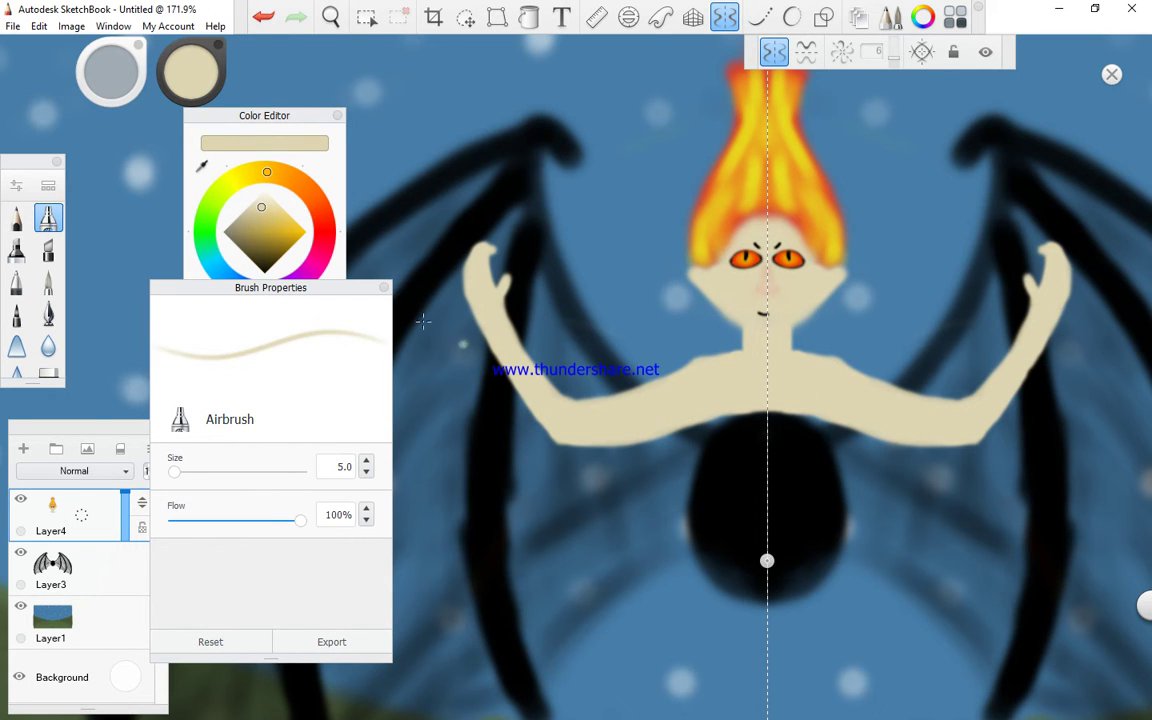
Airbrush black shoulder straps and a rounded neckline over the chest, joining them to the black body
drag(243, 226, 264, 273)
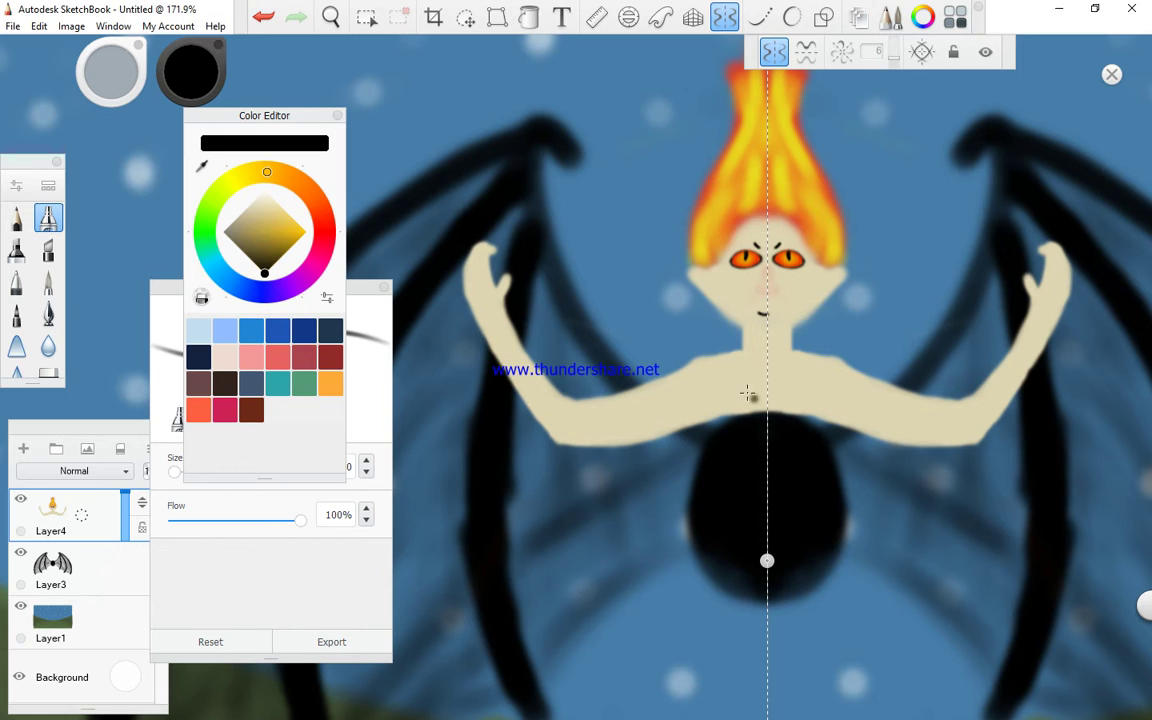
mouse_move(715, 357)
mouse_down()
mouse_move(716, 414)
mouse_move(716, 358)
mouse_up()
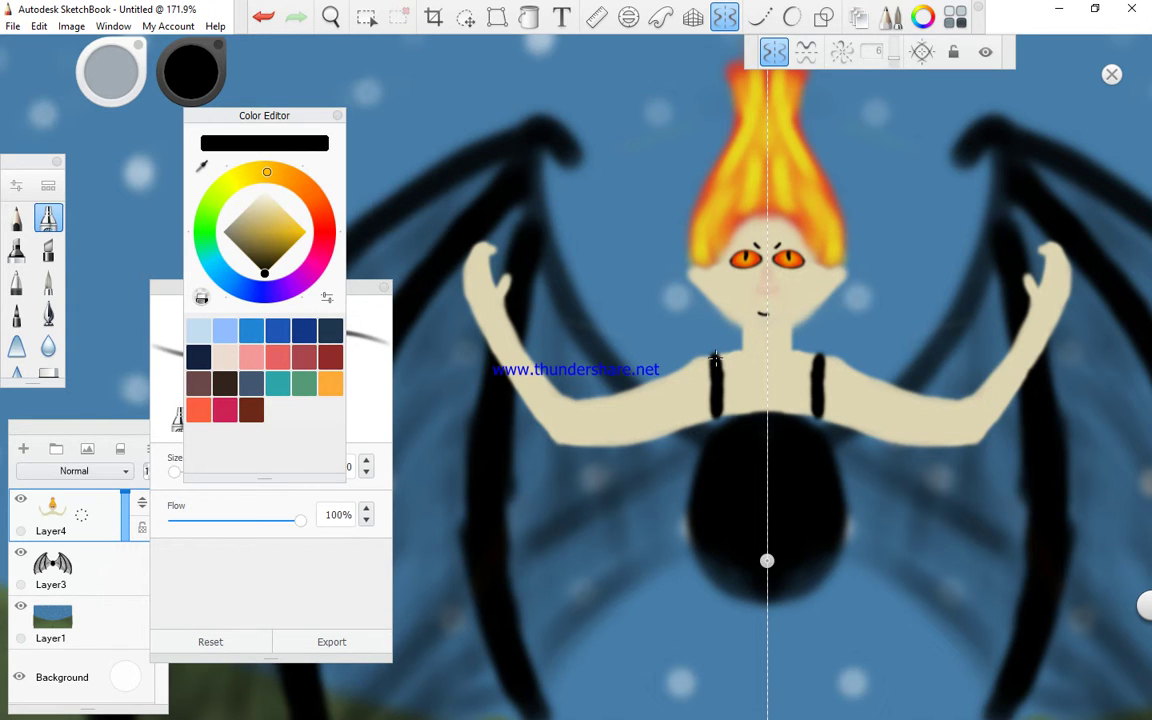
mouse_move(724, 378)
mouse_down()
mouse_move(728, 410)
mouse_move(724, 380)
mouse_move(738, 405)
mouse_move(766, 410)
mouse_up()
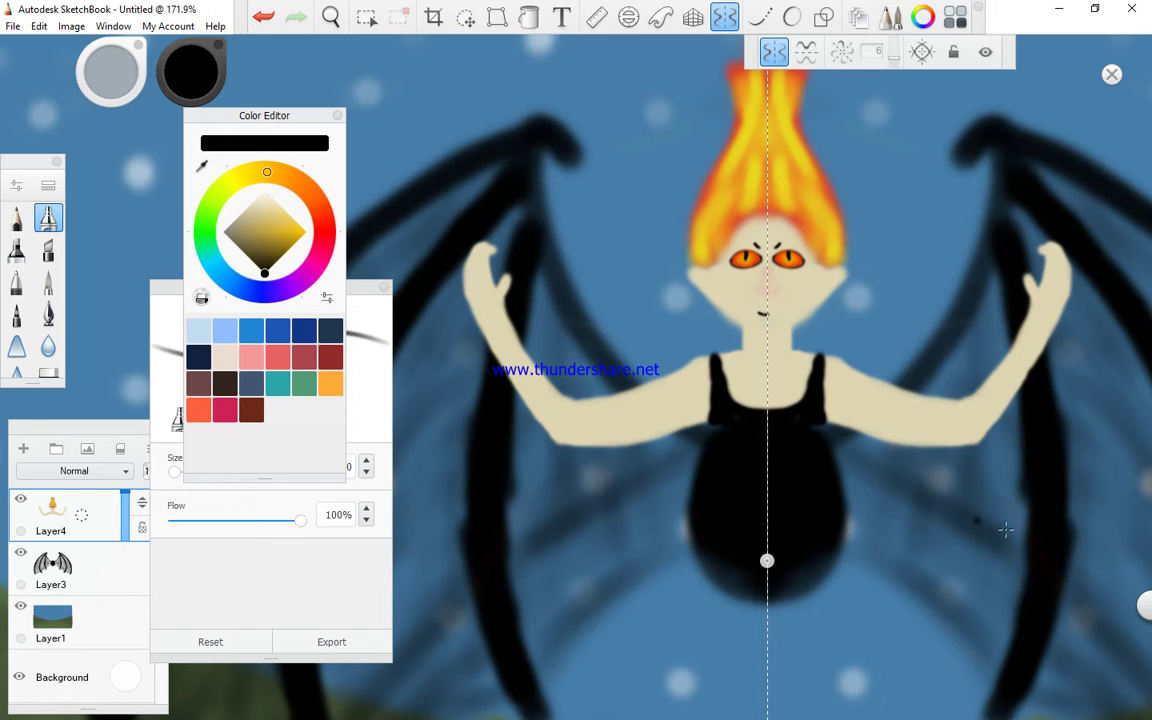
Smooth the sides of the black top below the straps under both arms, using vertical symmetry
click(331, 17)
drag(940, 304, 897, 153)
drag(882, 103, 890, 103)
drag(904, 289, 974, 280)
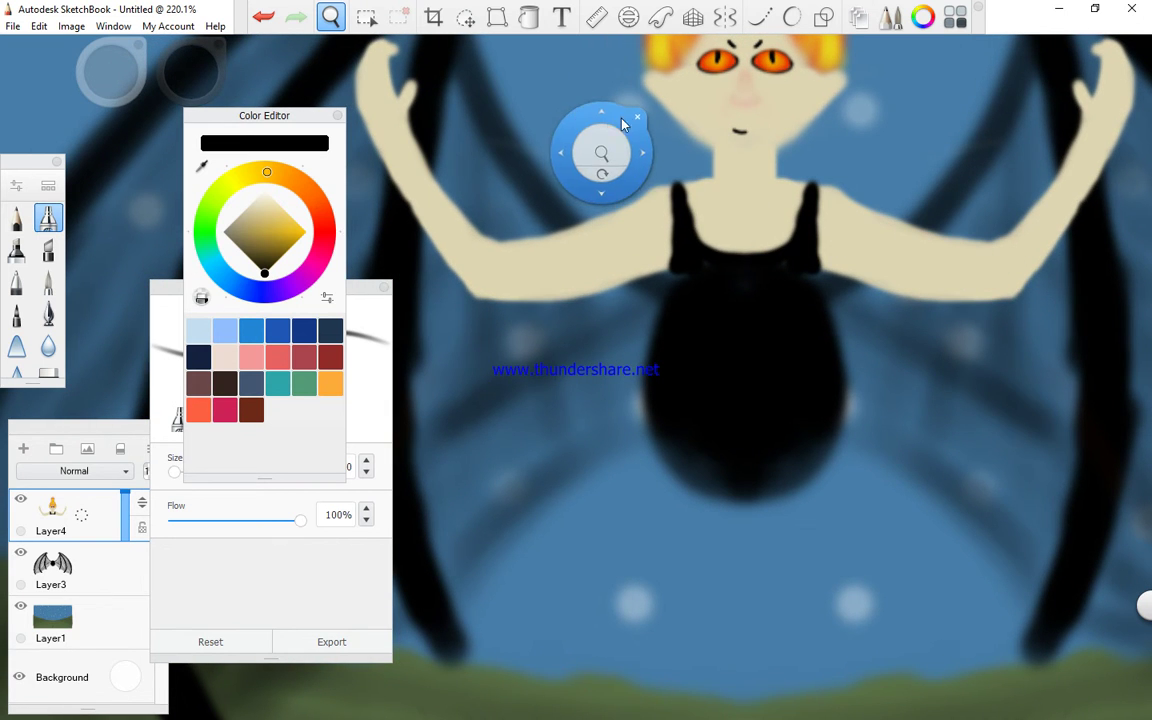
click(638, 118)
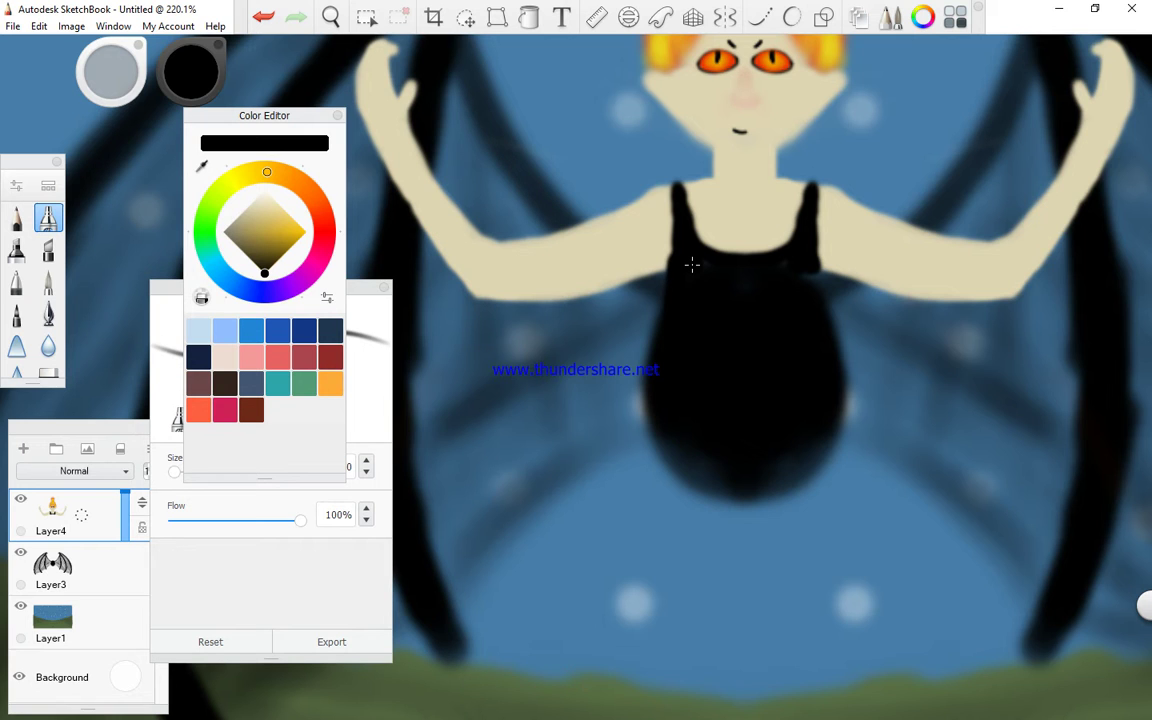
click(726, 17)
drag(672, 288, 677, 264)
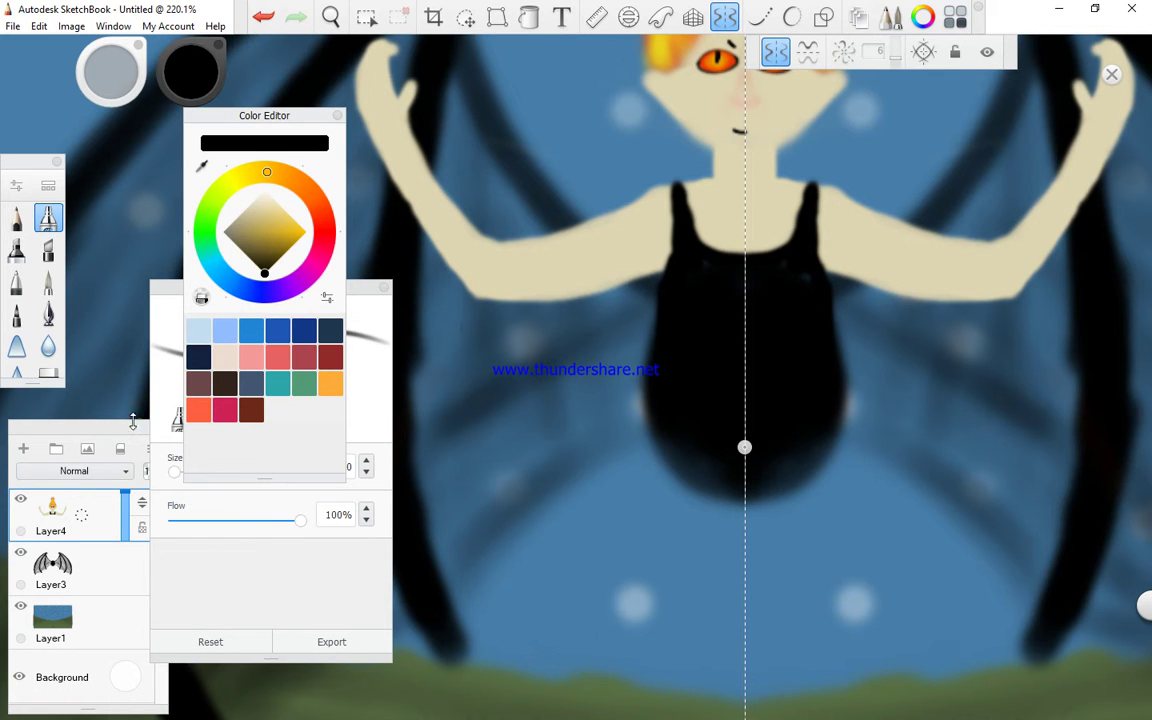
Erase the lower edge and both sides of the old black body on Layer3 with the mirrored eraser
click(96, 569)
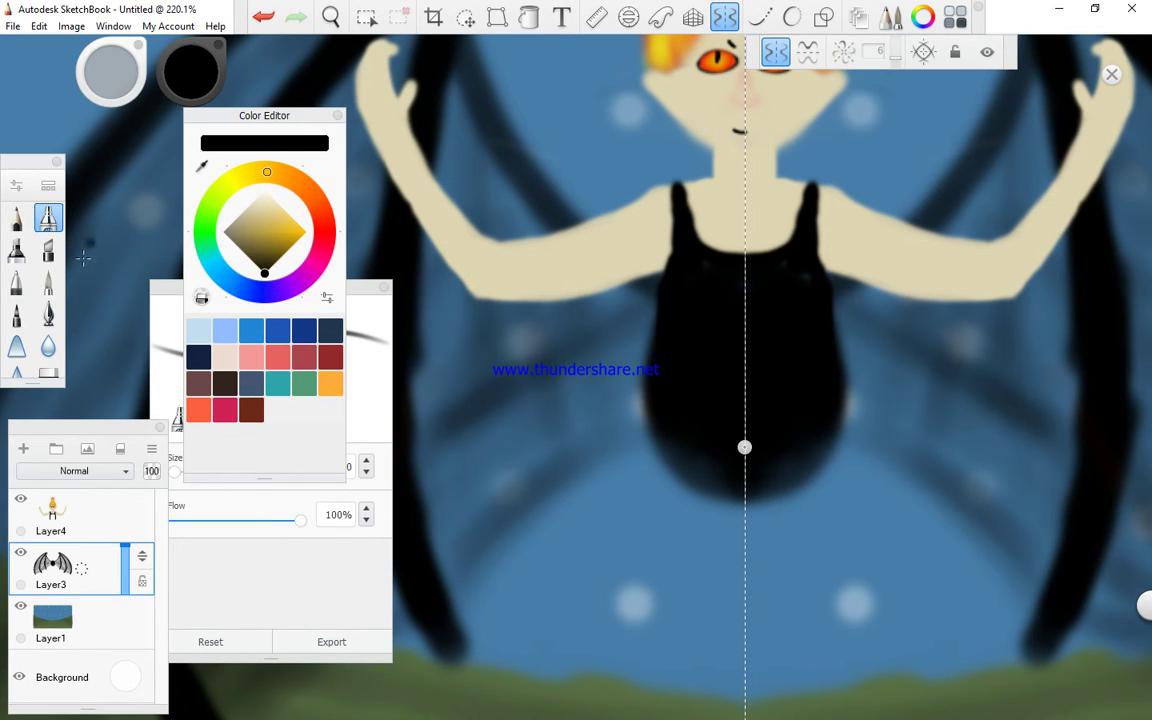
scroll(44, 275, down, 1)
click(48, 330)
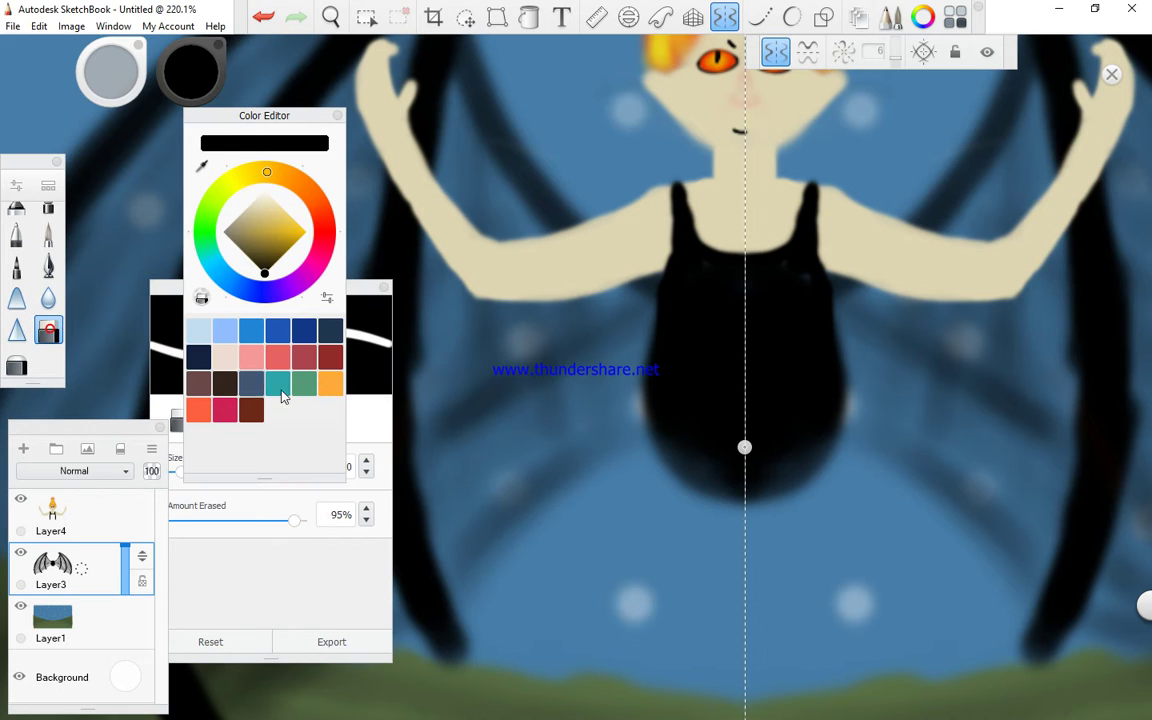
mouse_move(659, 487)
mouse_down()
mouse_move(641, 390)
mouse_move(650, 481)
mouse_up()
key(ctrl+z)
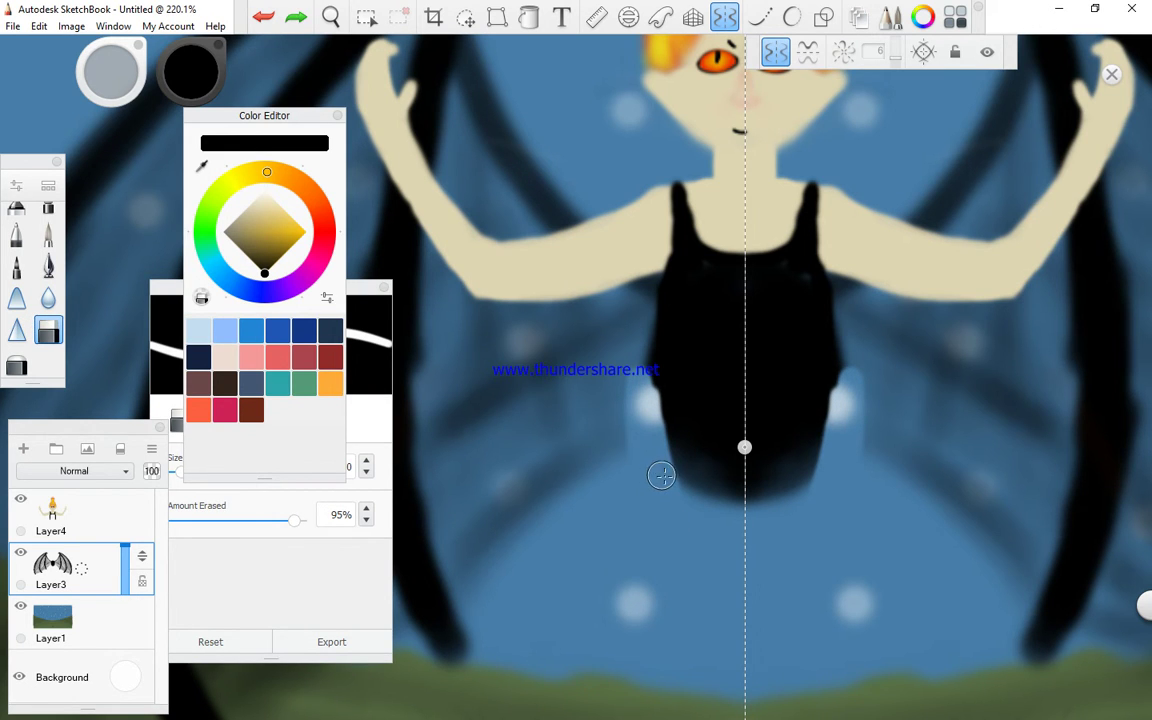
key(ctrl+z)
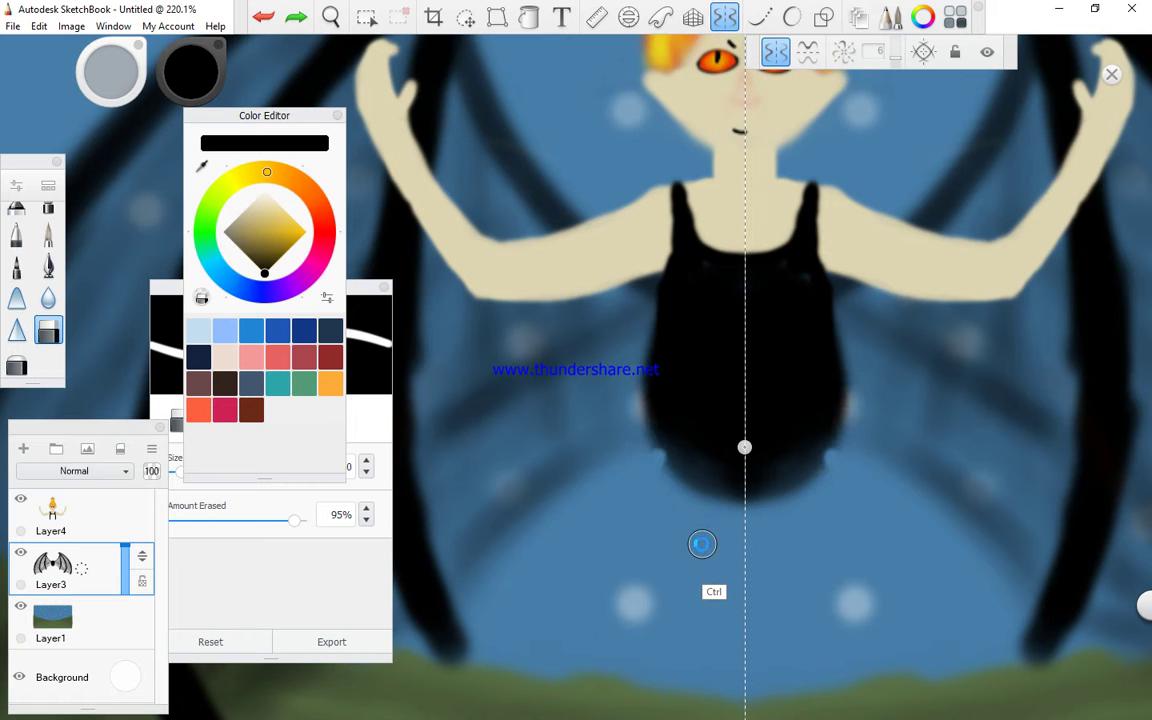
key(ctrl+z)
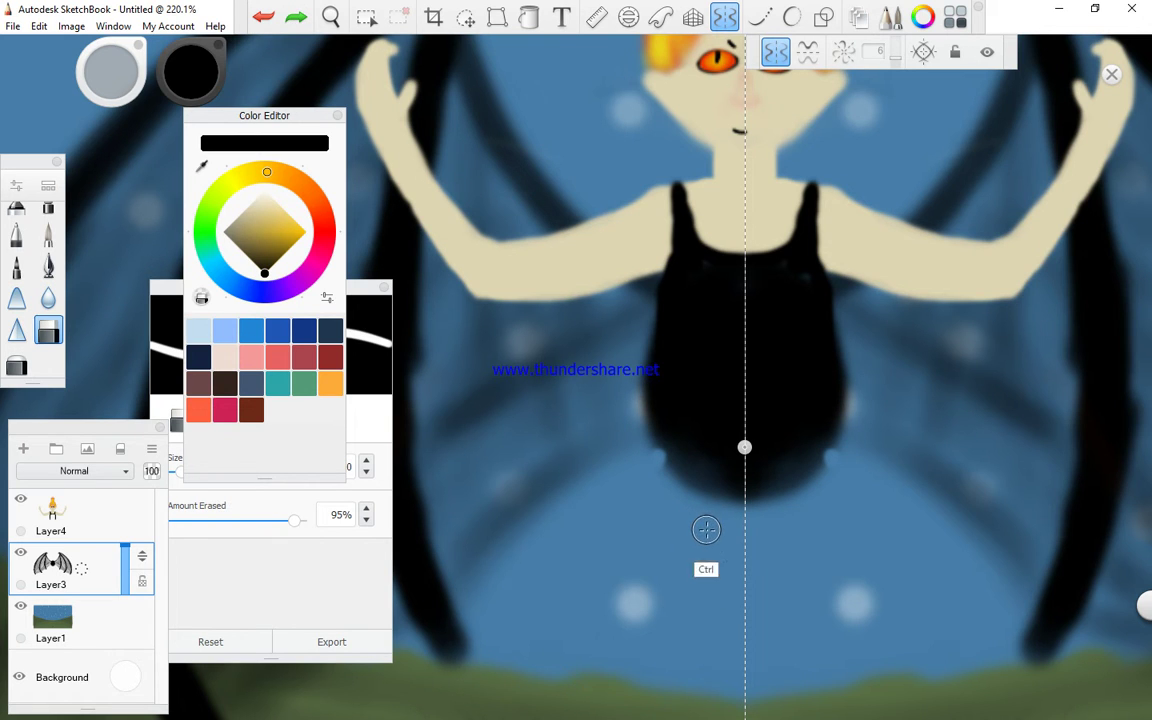
mouse_move(709, 529)
mouse_down()
mouse_move(741, 559)
mouse_move(716, 462)
mouse_move(686, 448)
mouse_move(676, 468)
mouse_up()
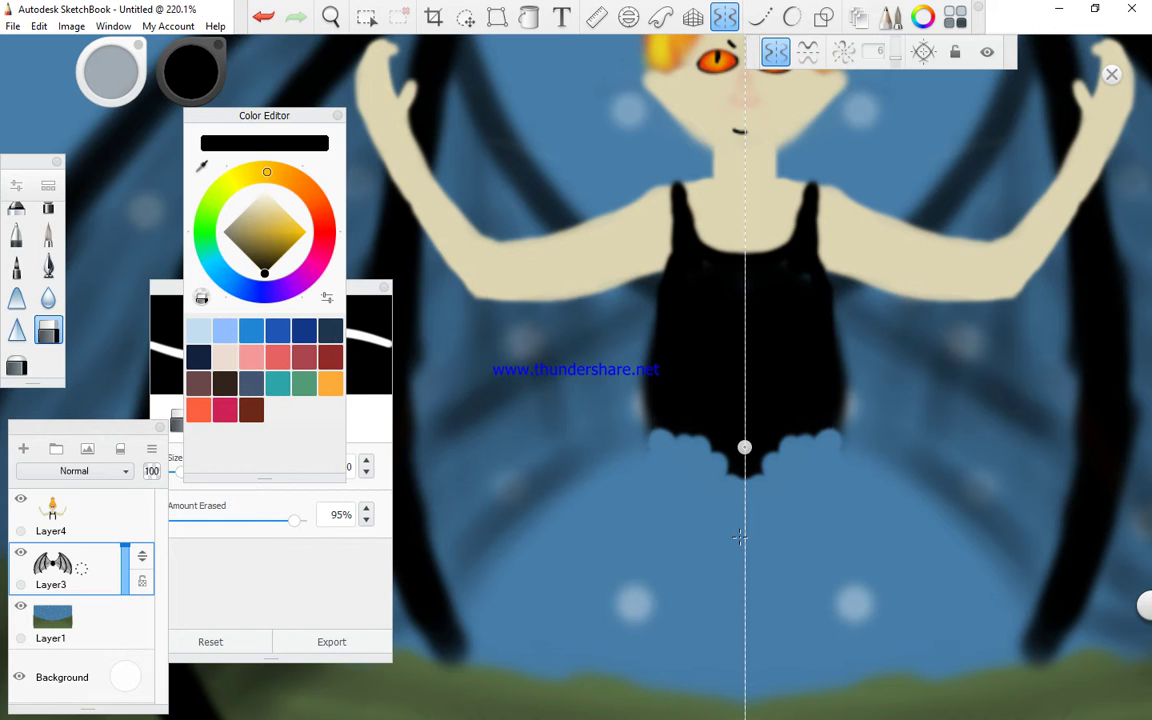
drag(660, 442, 653, 344)
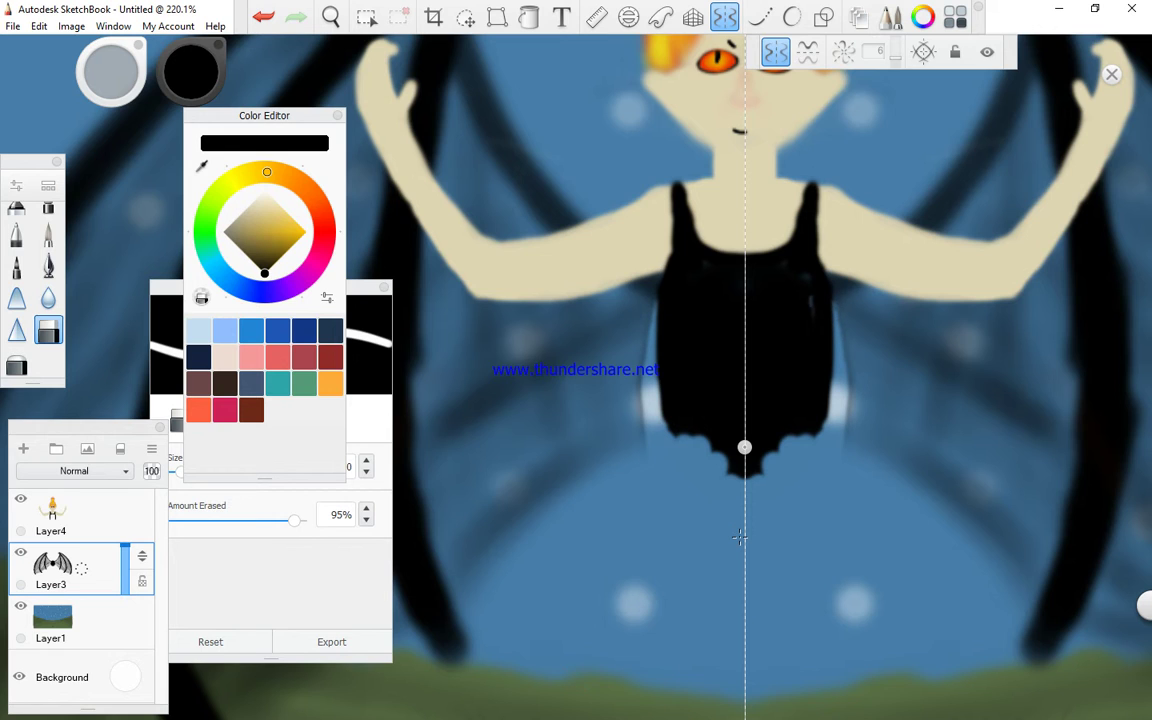
Erase the black interior of the old body on Layer3, from below the neckline down to the hem
drag(691, 278, 682, 434)
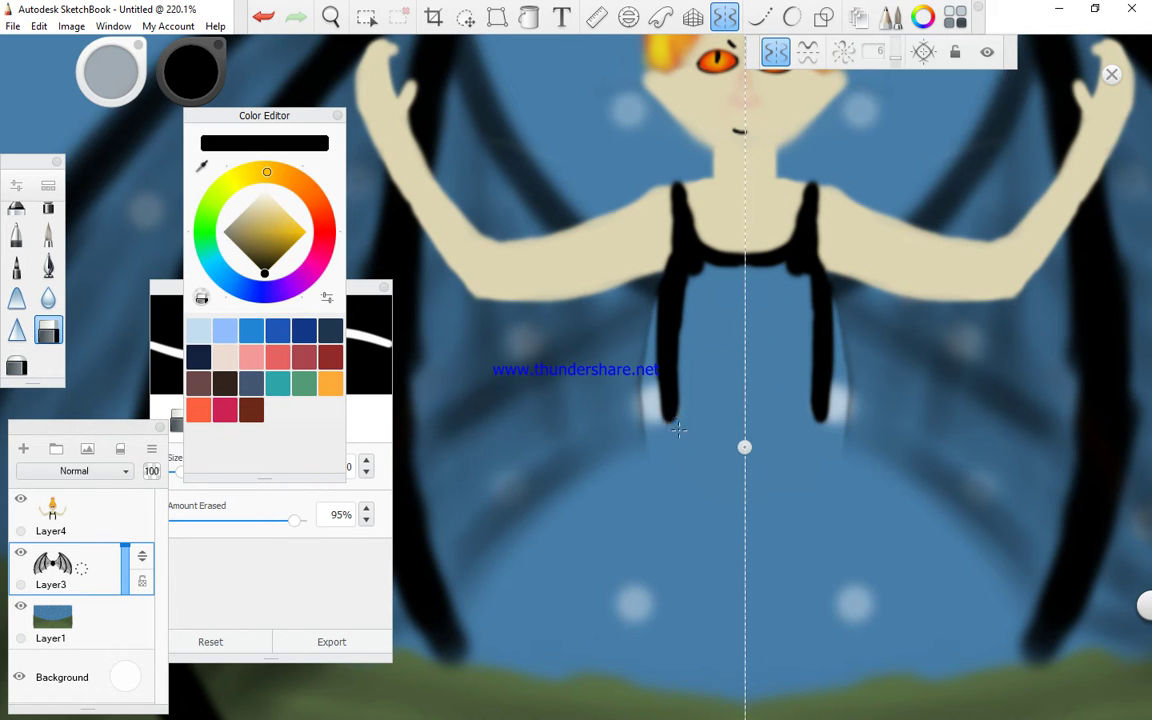
key(ctrl+z)
mouse_move(680, 428)
mouse_down()
mouse_move(686, 302)
mouse_move(681, 428)
mouse_up()
drag(698, 368, 720, 270)
drag(714, 328, 728, 268)
mouse_move(657, 393)
mouse_down()
mouse_move(656, 338)
mouse_move(662, 466)
mouse_move(672, 436)
mouse_move(698, 490)
mouse_move(736, 280)
mouse_move(742, 495)
mouse_up()
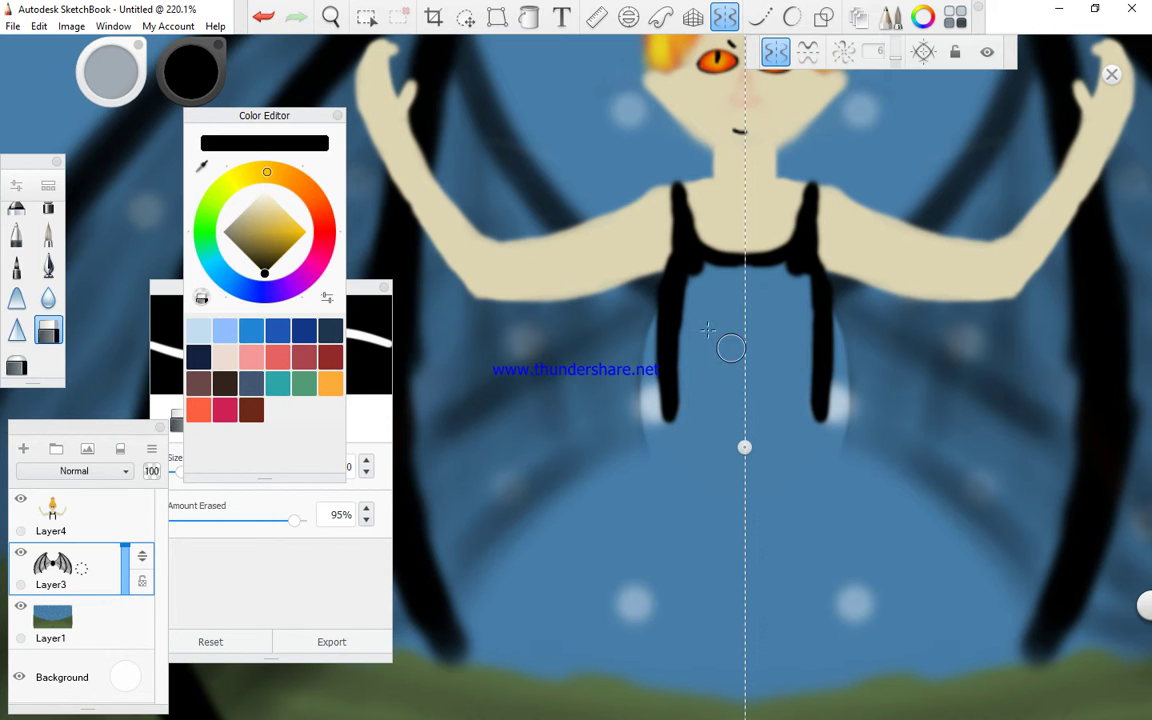
Airbrush a solid black tank-top torso on Layer4, narrow at the waist and flaring to a rounded hem
click(130, 505)
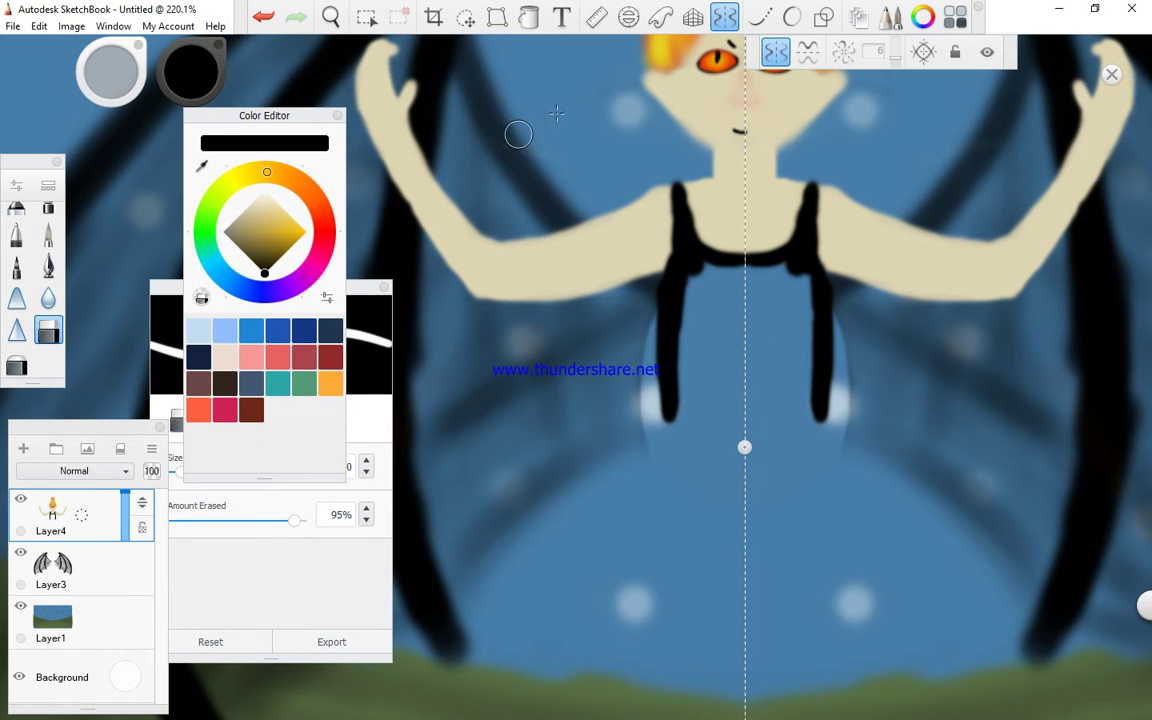
scroll(44, 330, up, 1)
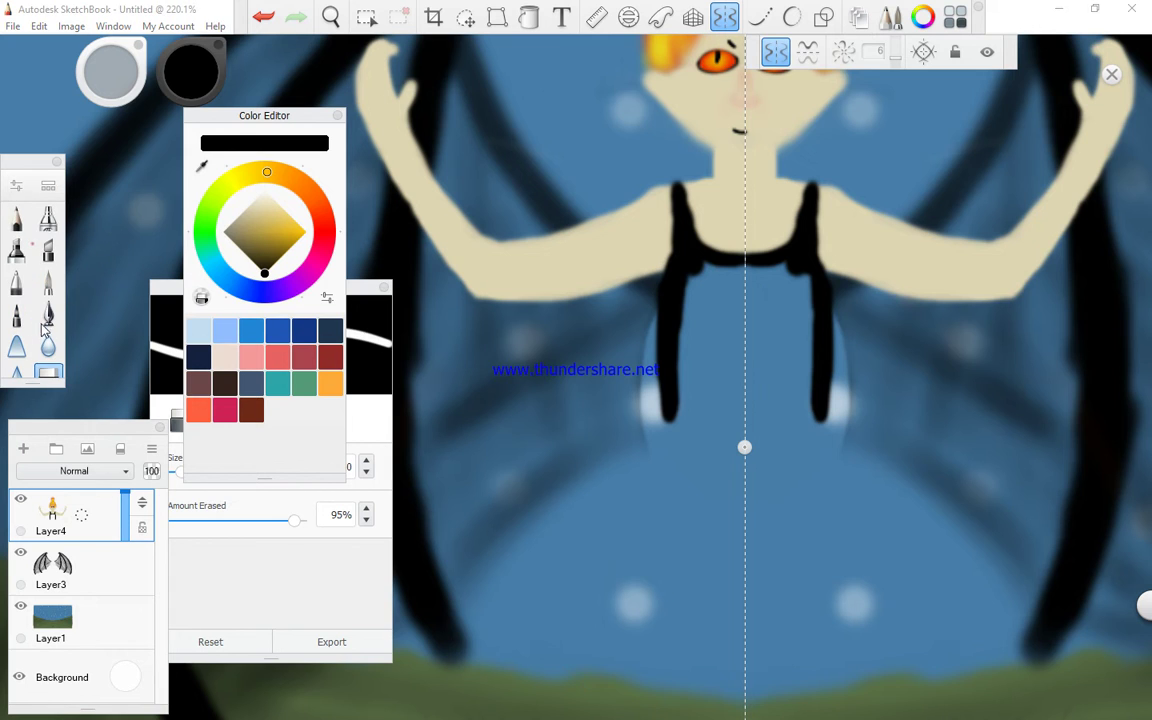
click(16, 218)
click(47, 218)
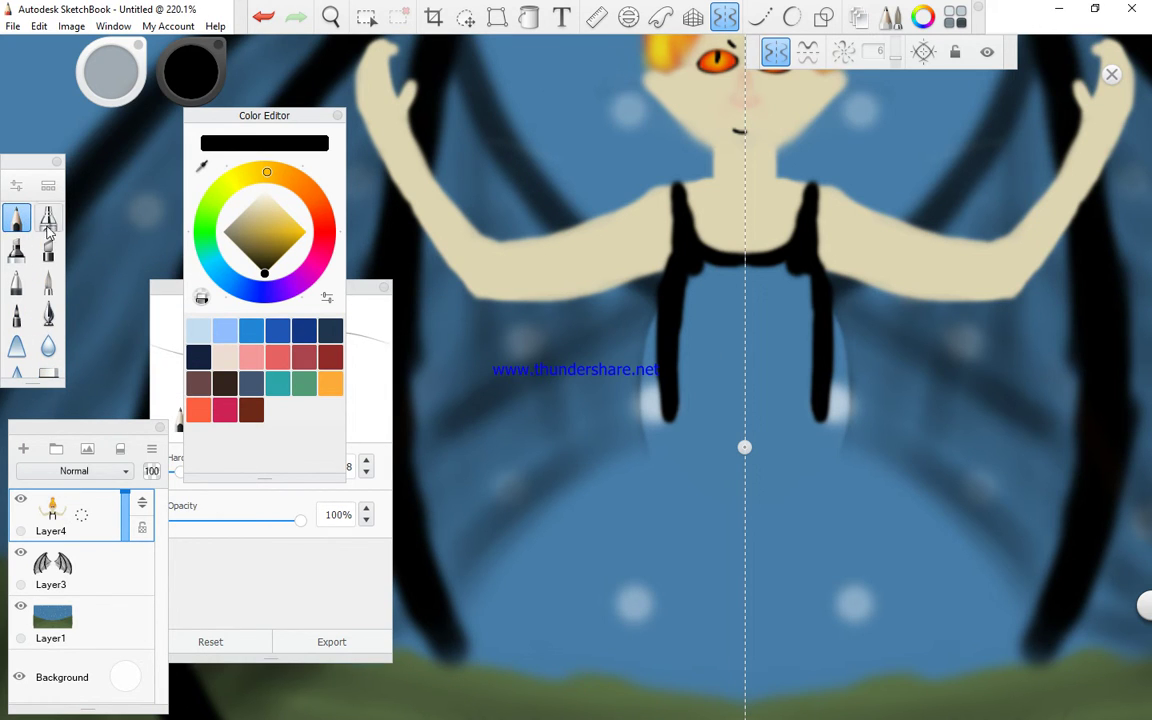
mouse_move(678, 390)
mouse_down()
mouse_move(647, 518)
mouse_move(744, 545)
mouse_move(668, 516)
mouse_move(686, 530)
mouse_move(692, 285)
mouse_move(710, 272)
mouse_move(734, 329)
mouse_move(736, 300)
mouse_move(729, 386)
mouse_move(710, 418)
mouse_move(704, 330)
mouse_up()
mouse_move(704, 420)
mouse_down()
mouse_move(690, 482)
mouse_move(728, 372)
mouse_move(736, 482)
mouse_move(727, 498)
mouse_move(701, 480)
mouse_move(704, 449)
mouse_move(687, 501)
mouse_move(738, 532)
mouse_up()
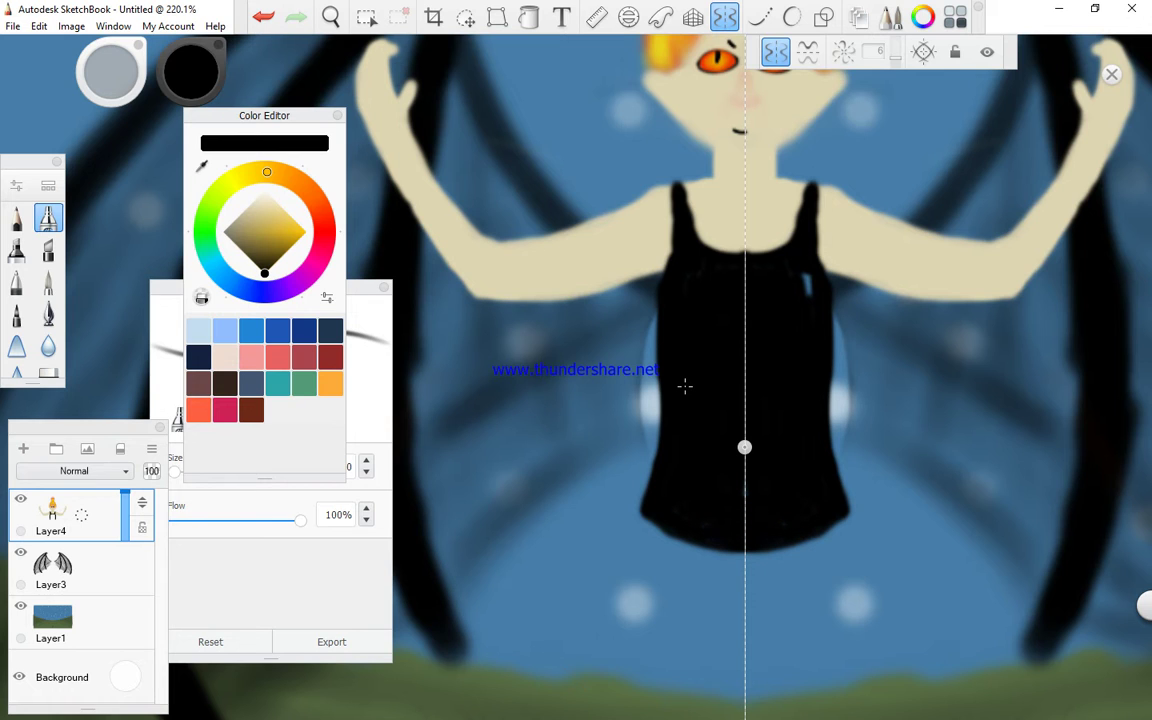
Airbrush thin, dark mirrored strokes on Layer3 over the erased gaps beside the waist and under the arms
click(100, 568)
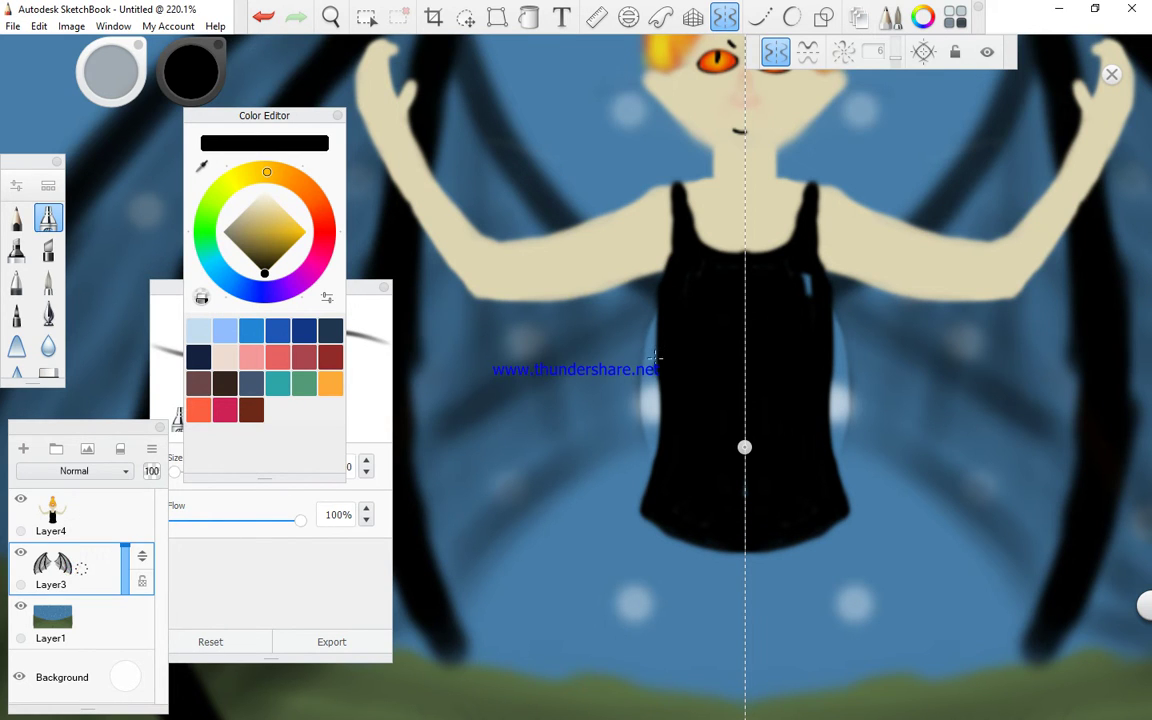
mouse_move(661, 334)
mouse_down()
mouse_move(643, 360)
mouse_move(648, 425)
mouse_up()
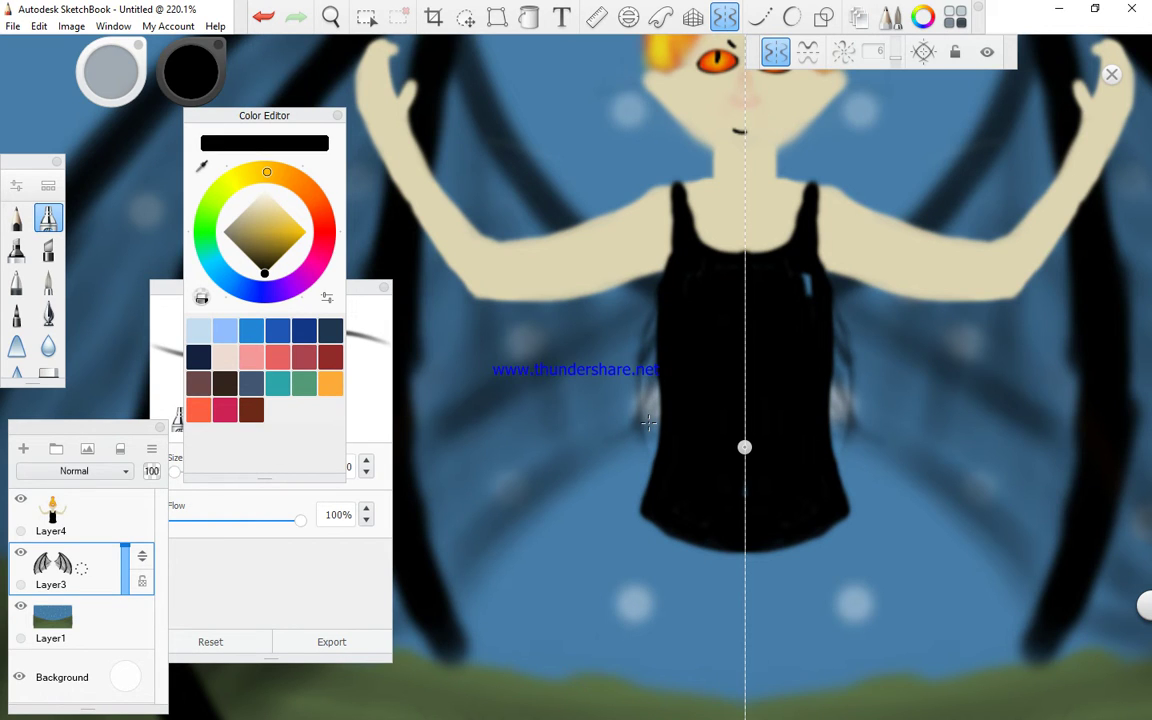
drag(650, 345, 640, 402)
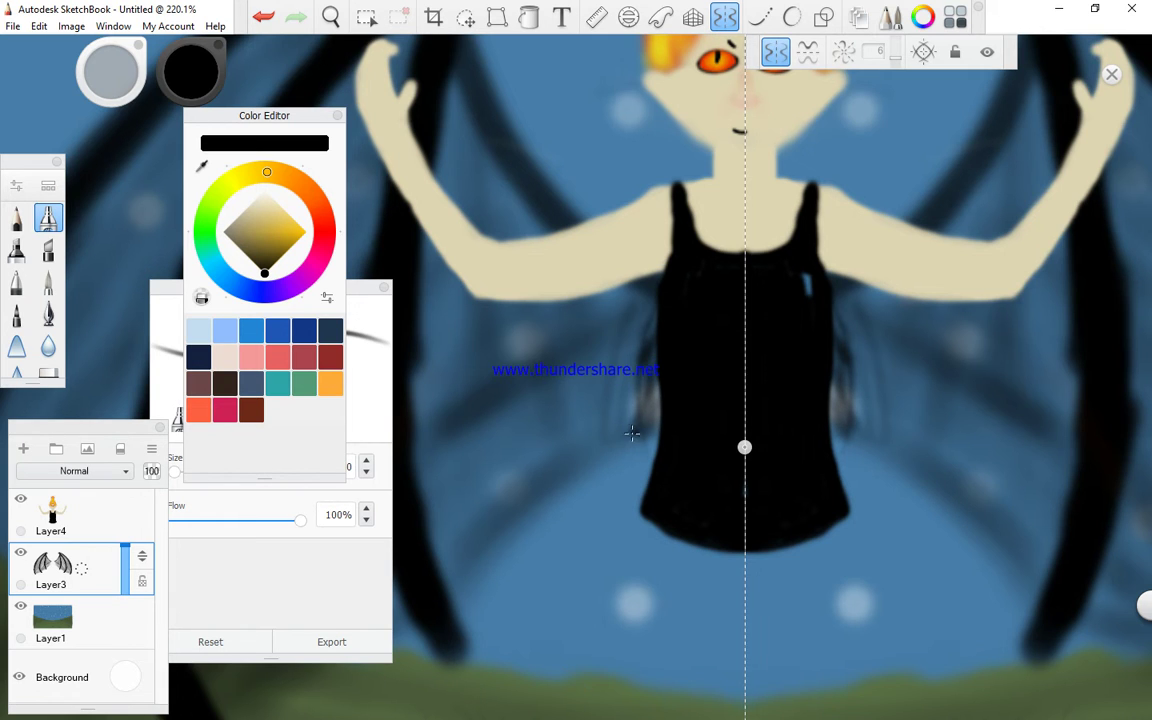
drag(642, 352, 630, 434)
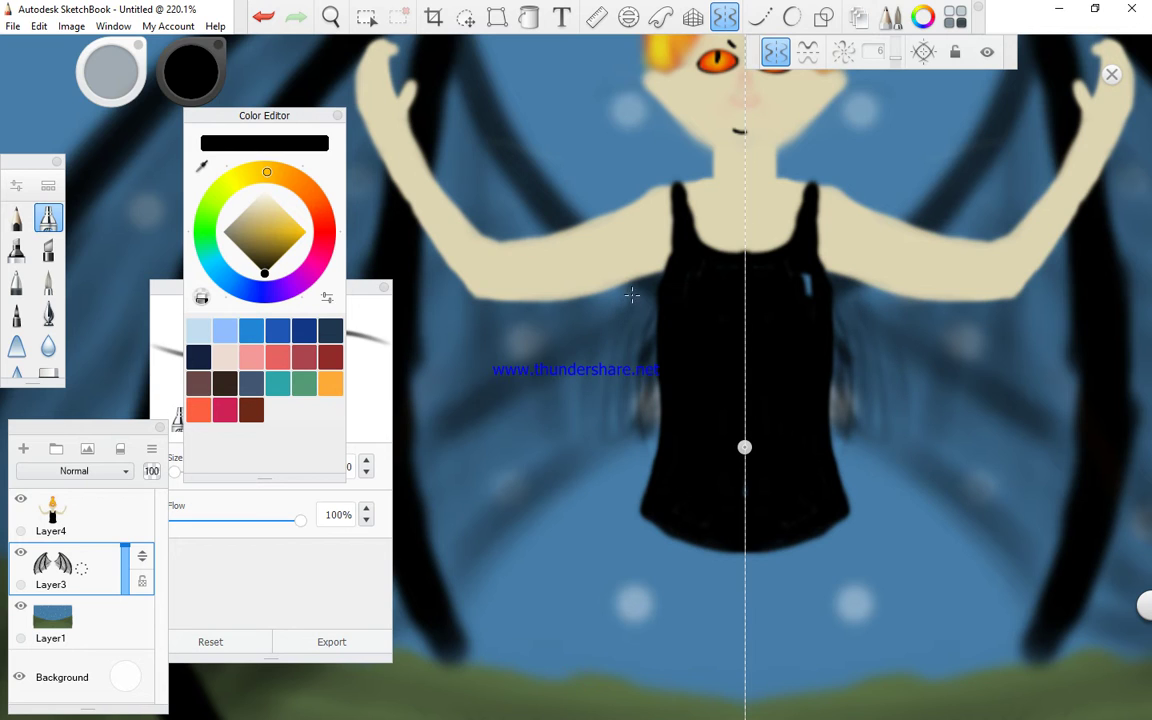
drag(651, 299, 641, 370)
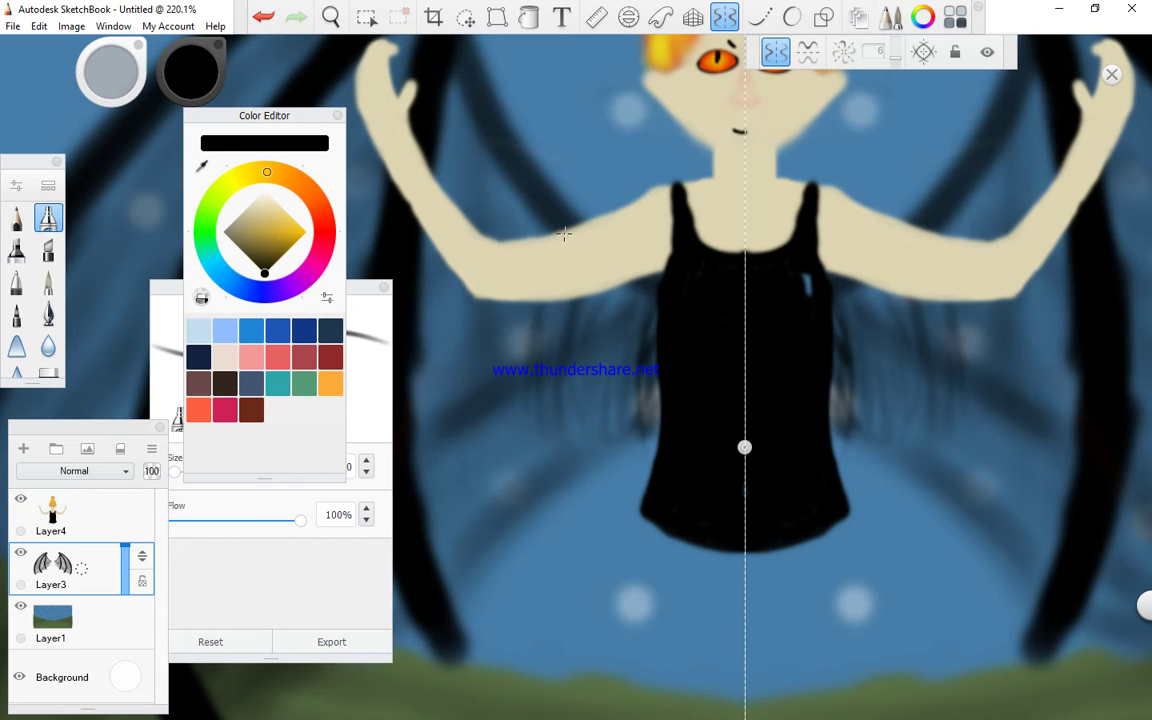
Draw long, thin black lines down the inner wing membranes on Layer3, near the innermost wing bones
mouse_move(530, 203)
mouse_down()
mouse_move(518, 449)
mouse_move(502, 506)
mouse_up()
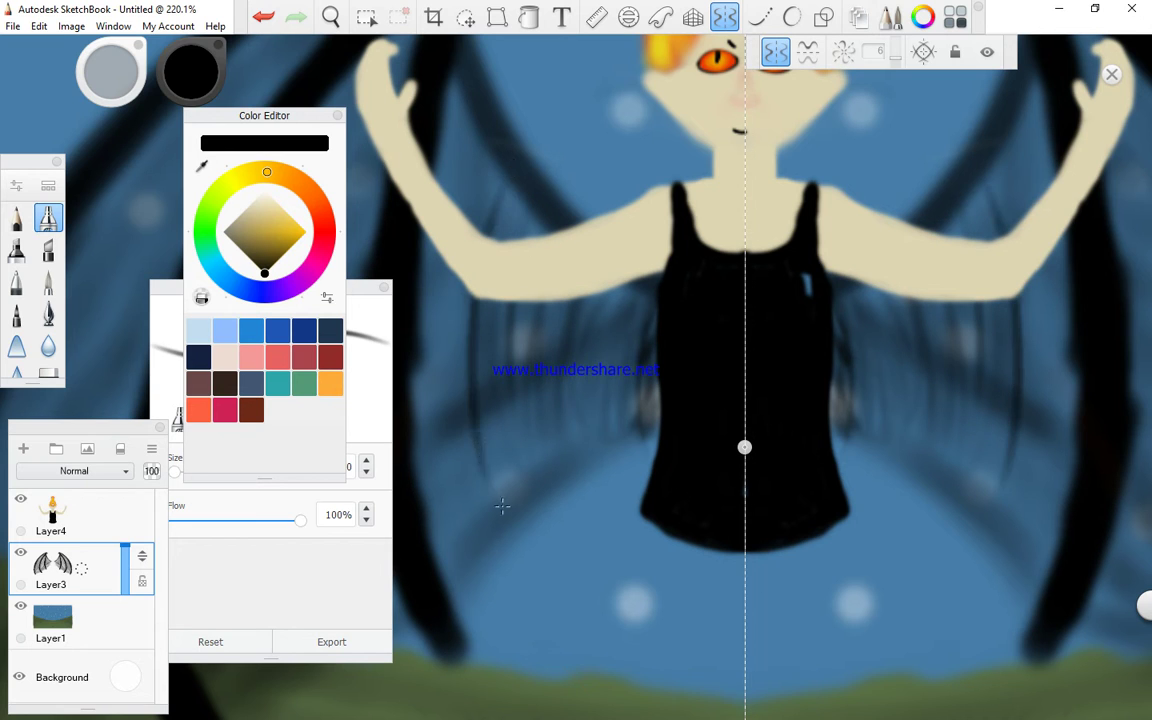
drag(481, 149, 443, 364)
mouse_move(463, 95)
mouse_down()
mouse_move(457, 401)
mouse_move(473, 468)
mouse_up()
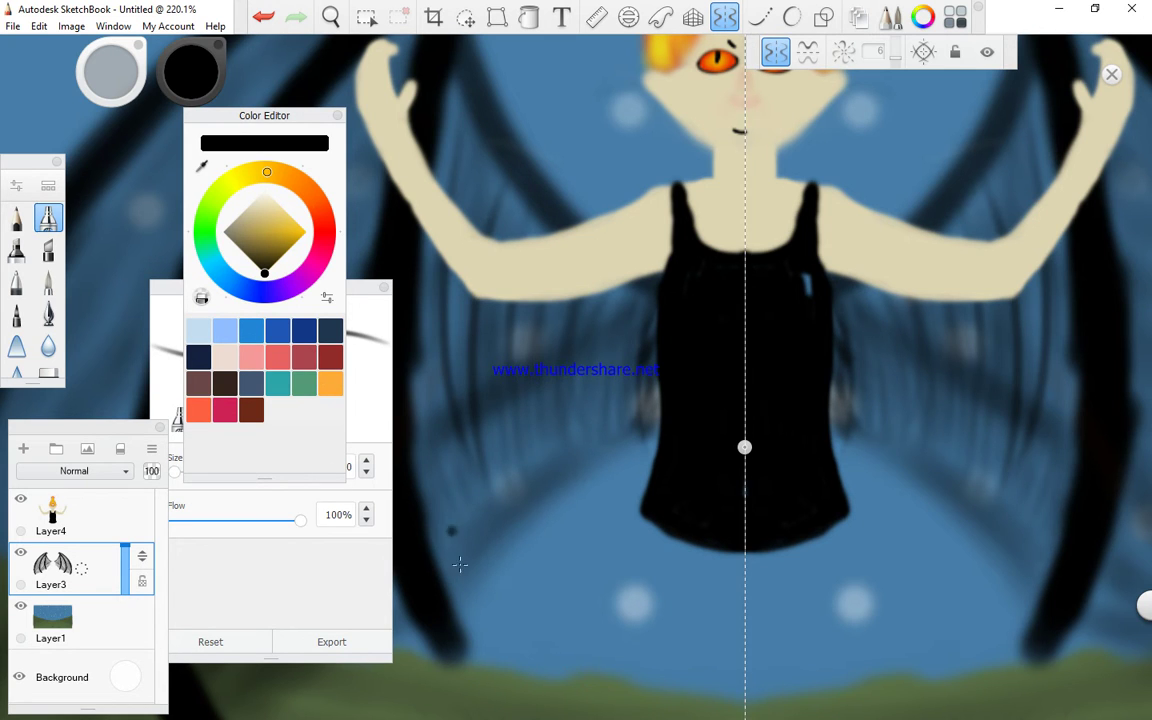
Airbrush thin, curved black lines down the middle membrane of the wing behind the character's left-hand raised arm on Layer3
click(330, 17)
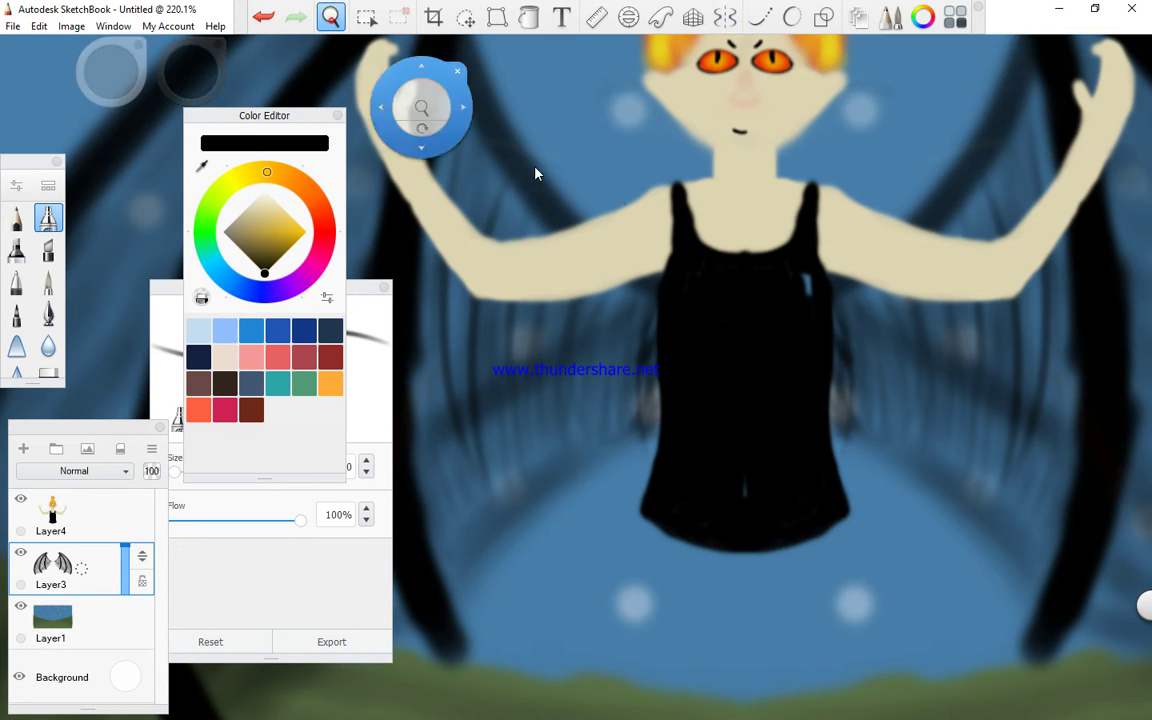
drag(659, 240, 1047, 276)
scroll(1034, 262, up, 1)
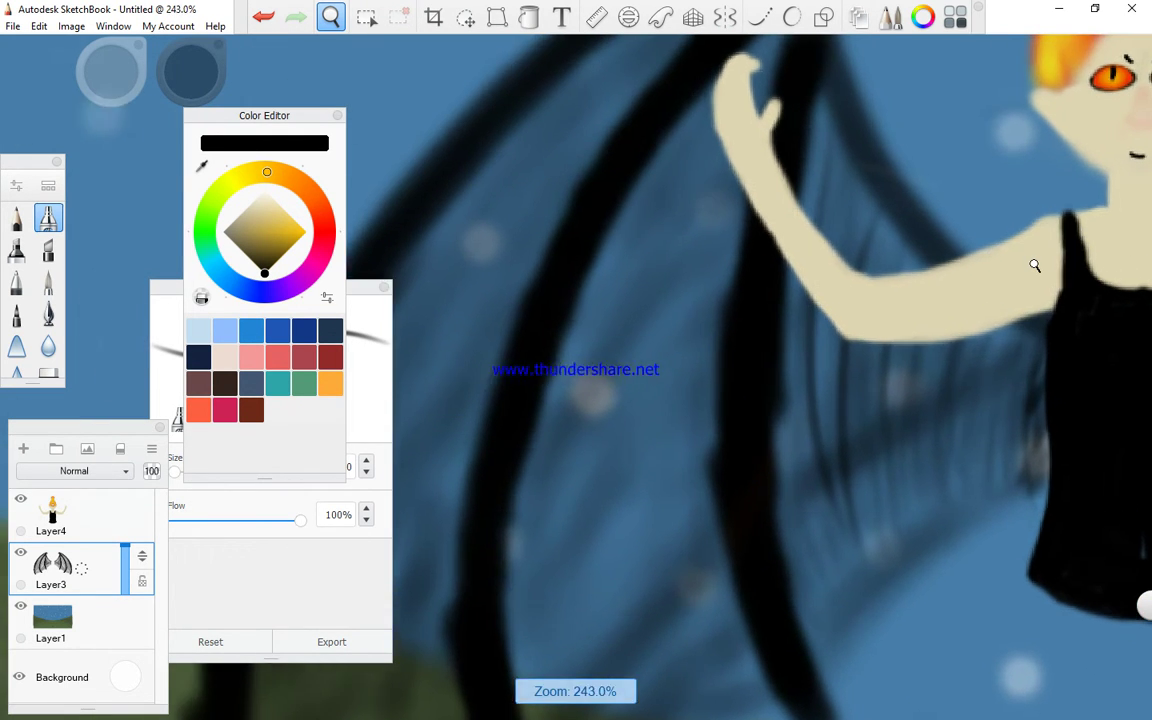
scroll(1034, 262, down, 4)
drag(1034, 264, 972, 298)
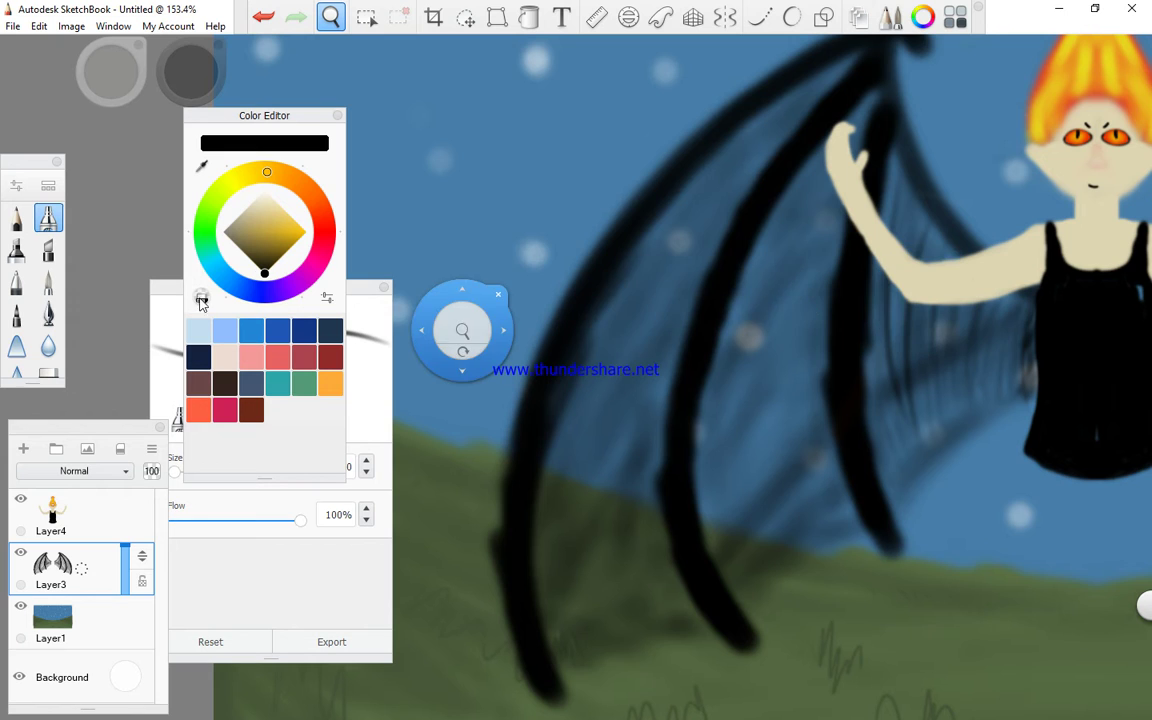
click(540, 250)
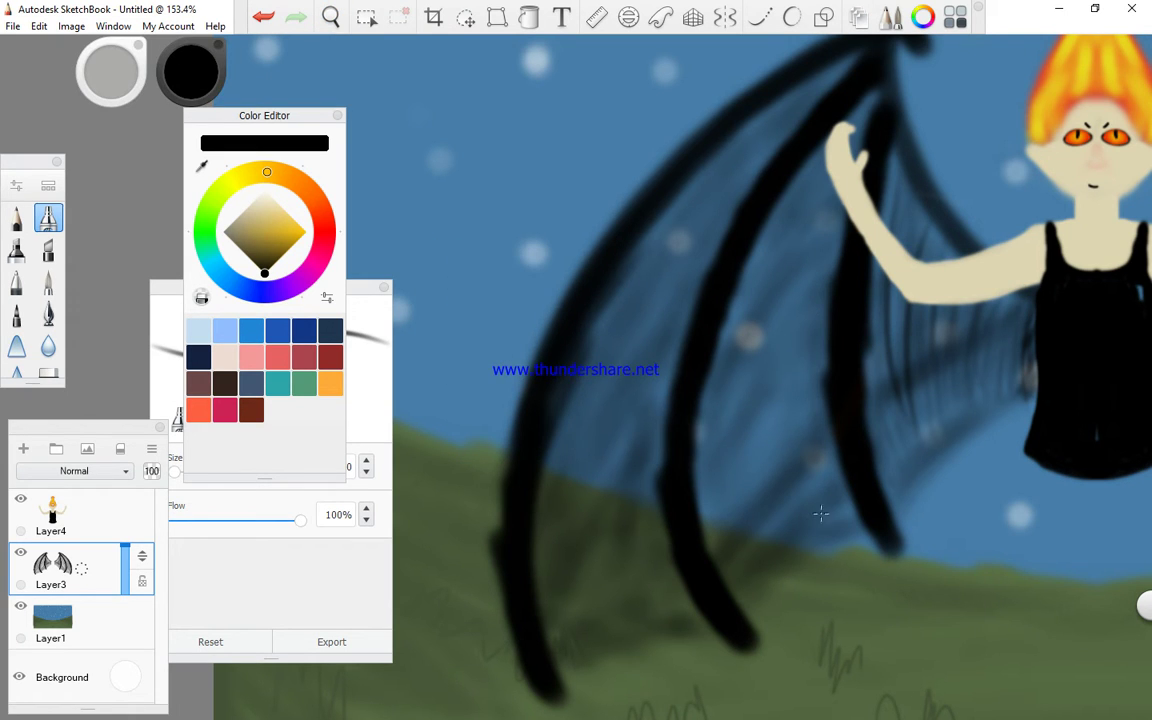
drag(814, 290, 806, 439)
mouse_move(829, 207)
mouse_down()
mouse_move(805, 275)
mouse_move(800, 442)
mouse_move(812, 376)
mouse_move(827, 494)
mouse_up()
drag(796, 390, 812, 522)
drag(790, 232, 766, 470)
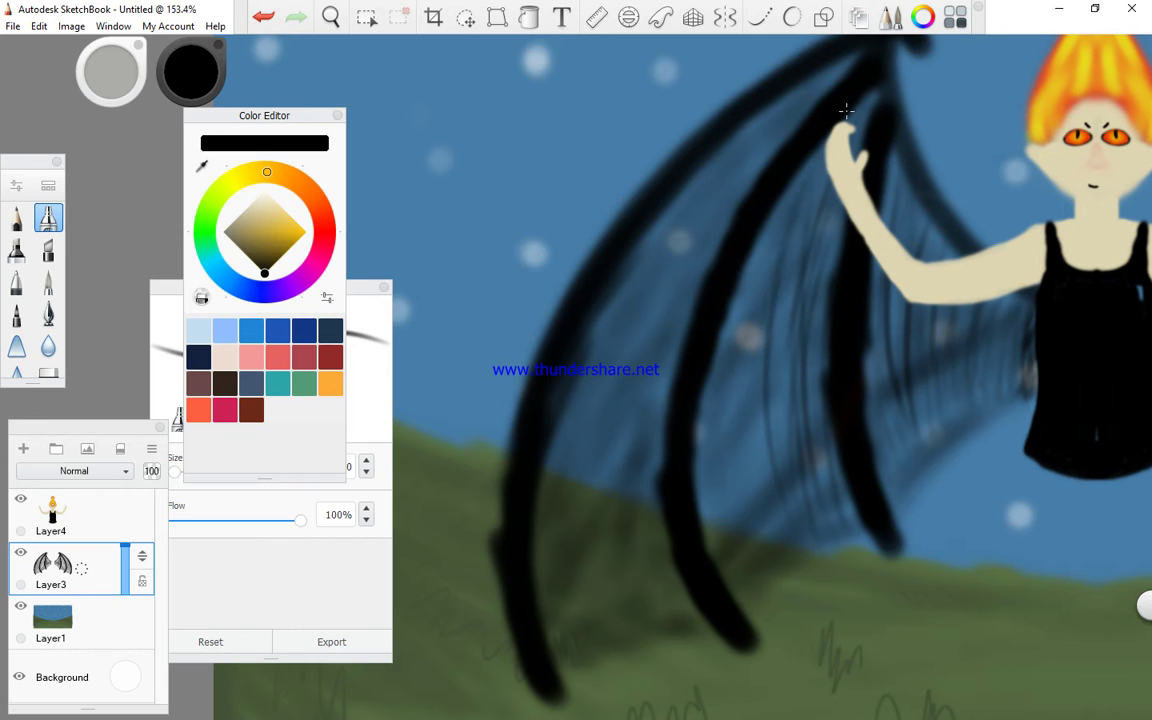
drag(761, 207, 758, 495)
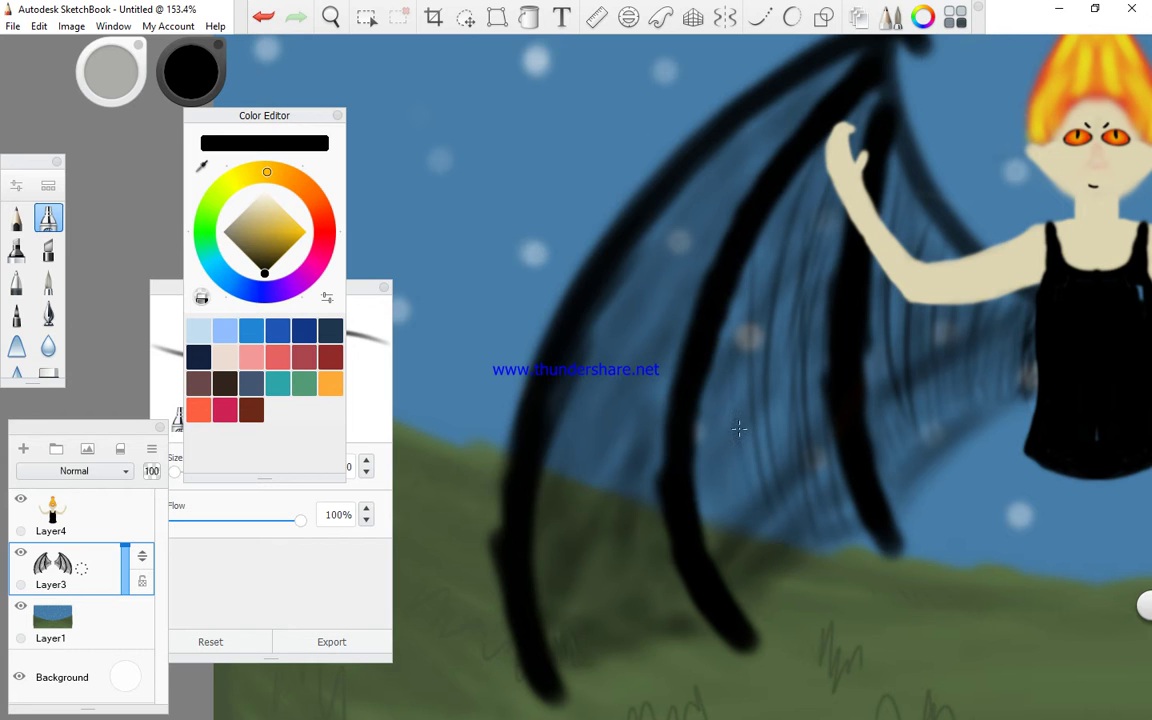
drag(743, 366, 713, 502)
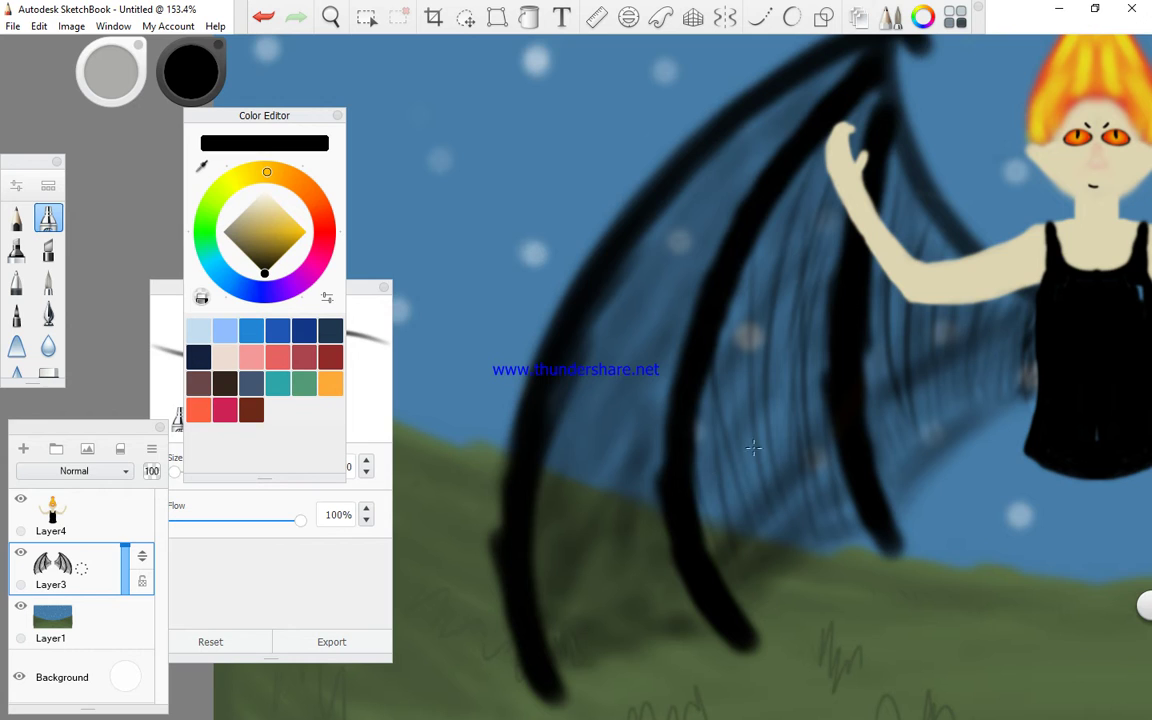
Texture the outer membrane of the same wing with long, thin black lines following the curve of its bones
drag(678, 628, 824, 135)
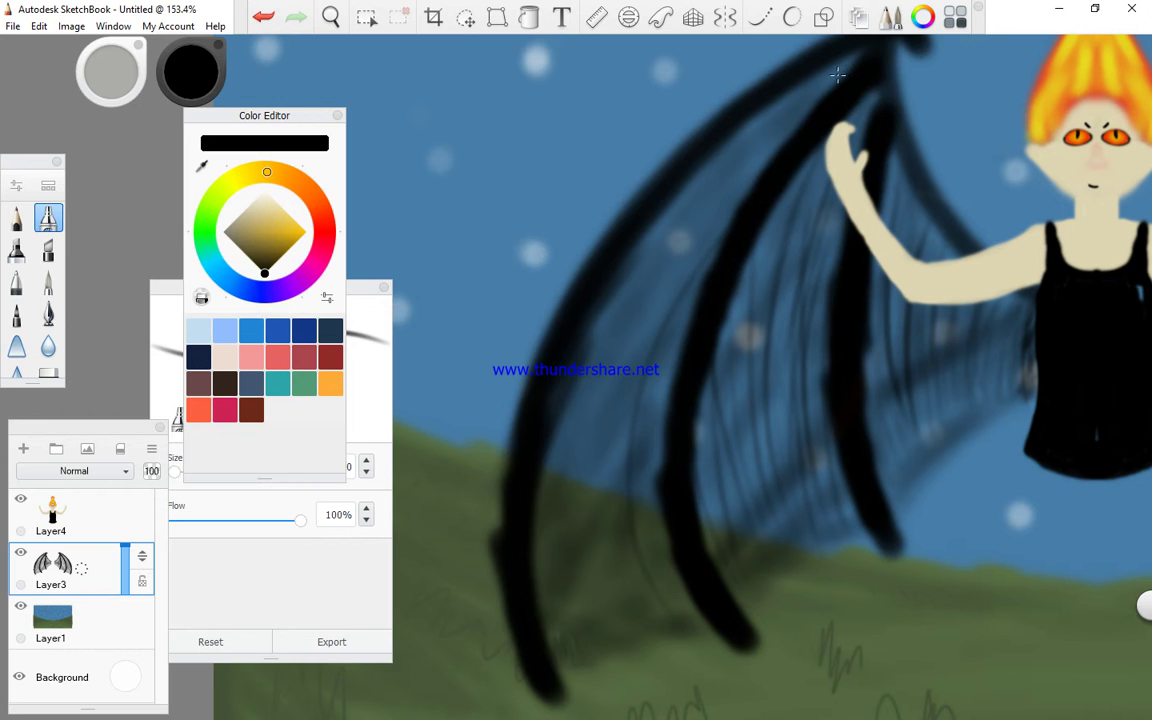
mouse_move(769, 121)
mouse_down()
mouse_move(627, 319)
mouse_move(568, 554)
mouse_up()
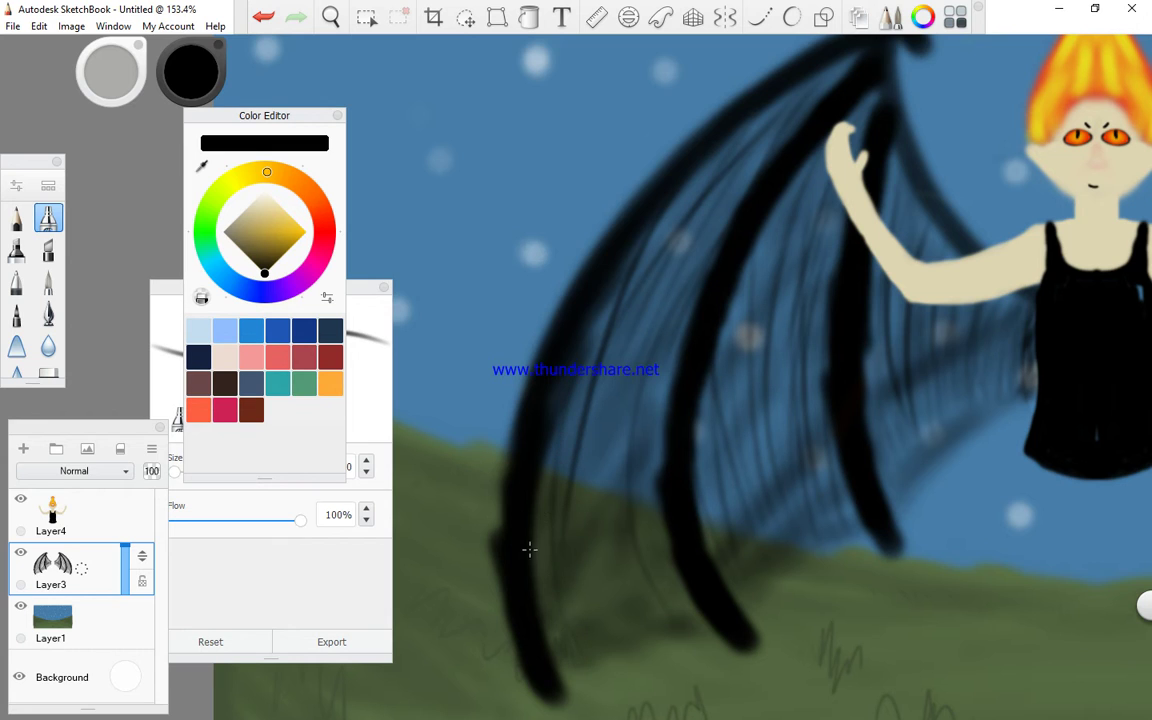
drag(600, 470, 645, 635)
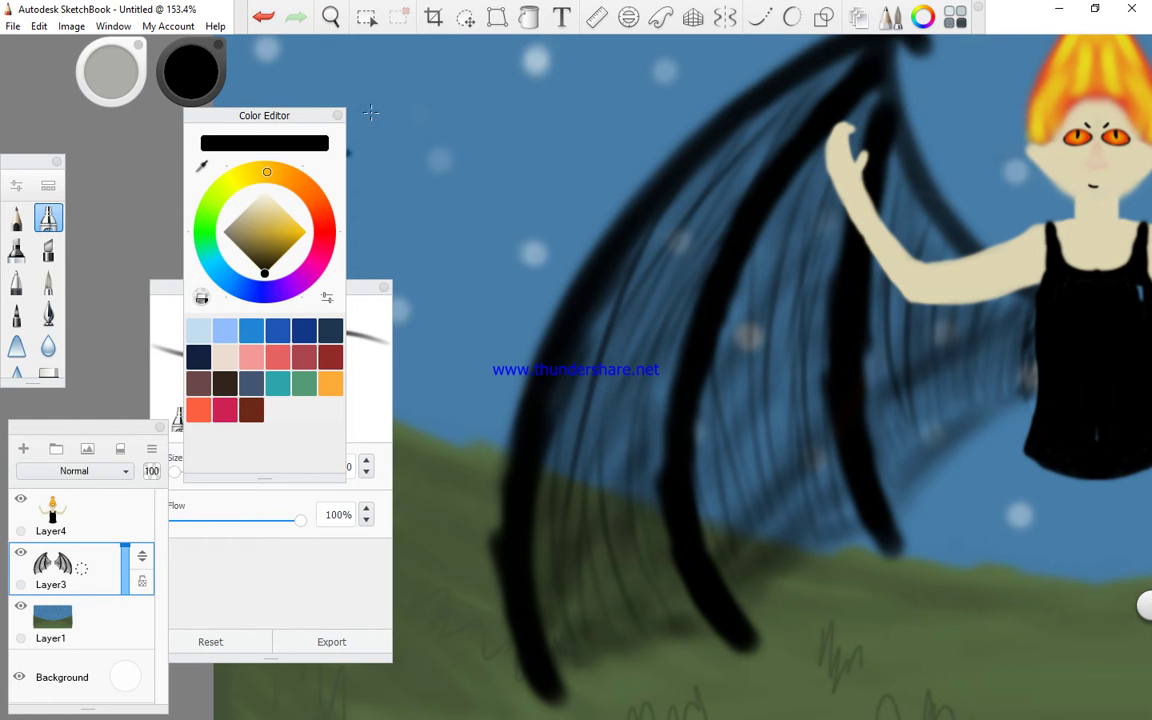
Fill the small blue gaps in the chest and lower center of the black top on Layer4
click(331, 17)
drag(986, 333, 562, 380)
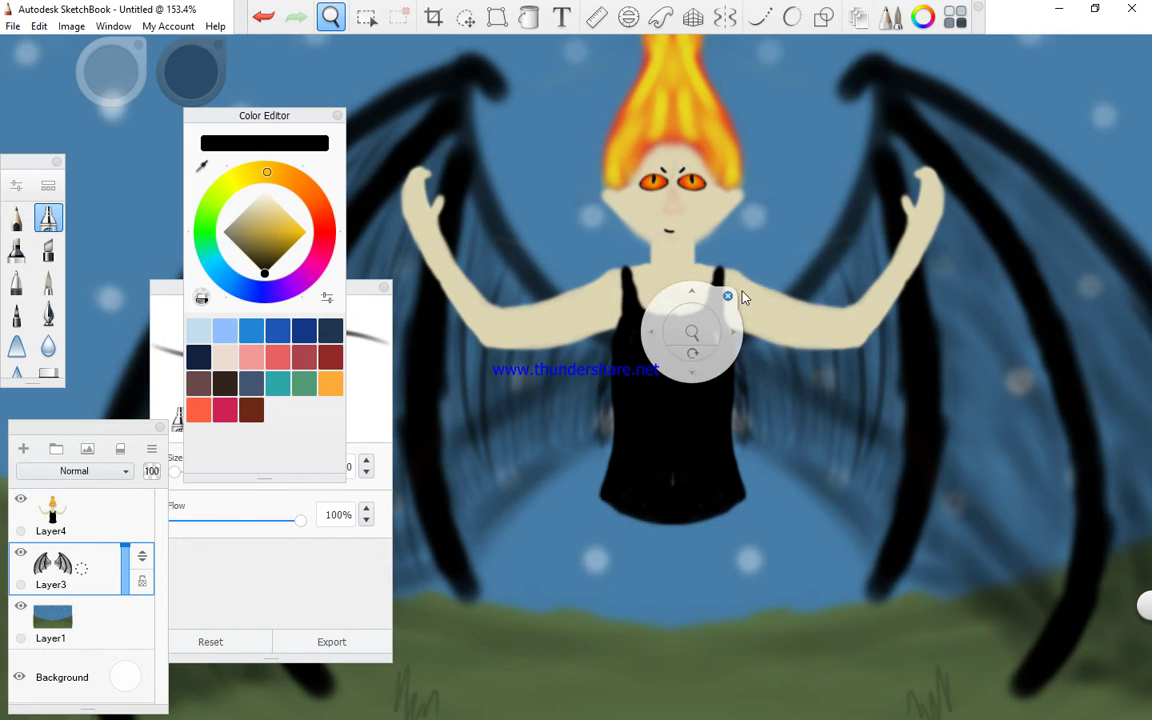
scroll(735, 305, up, 5)
scroll(735, 306, down, 3)
drag(736, 305, 764, 336)
drag(655, 492, 784, 442)
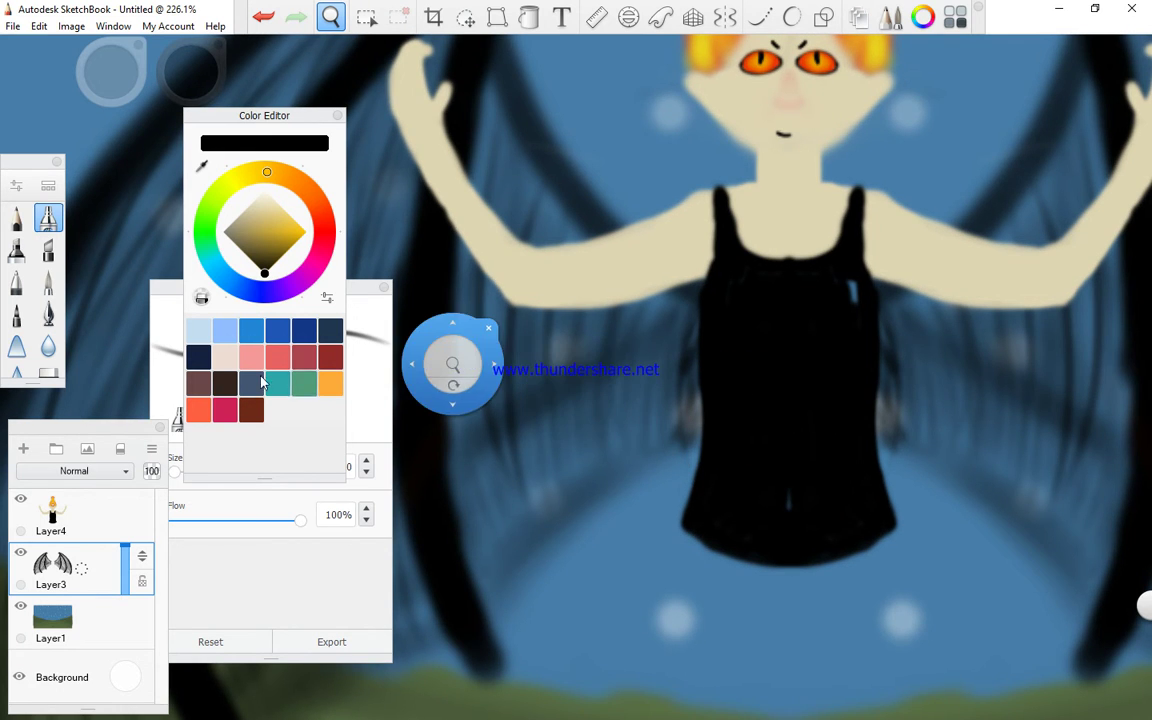
click(523, 294)
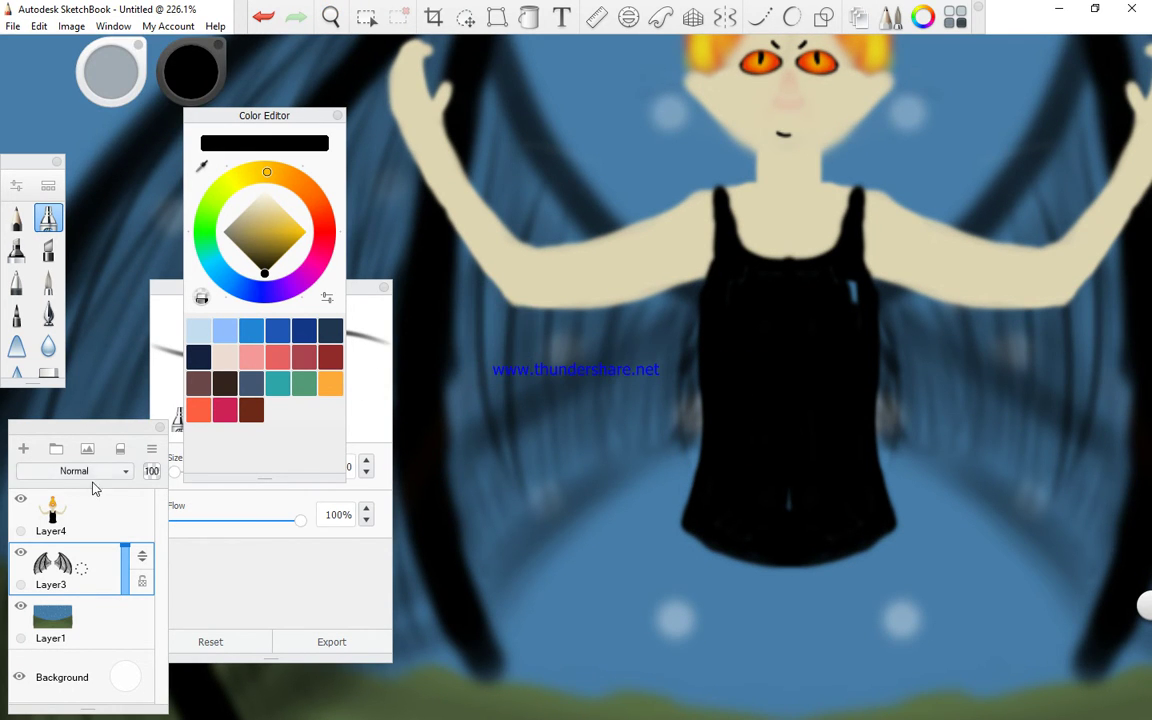
click(55, 515)
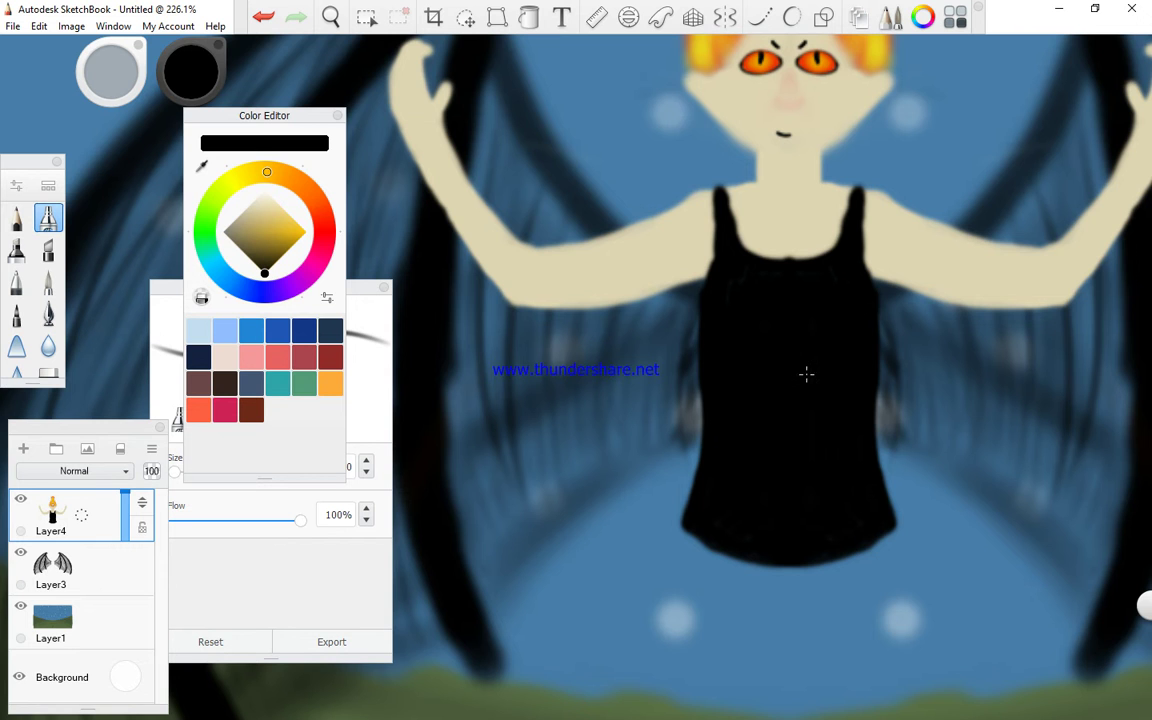
Set the Airbrush size to 14.5 for painting the area below the black top
click(331, 17)
drag(823, 378, 830, 378)
drag(787, 470, 764, 380)
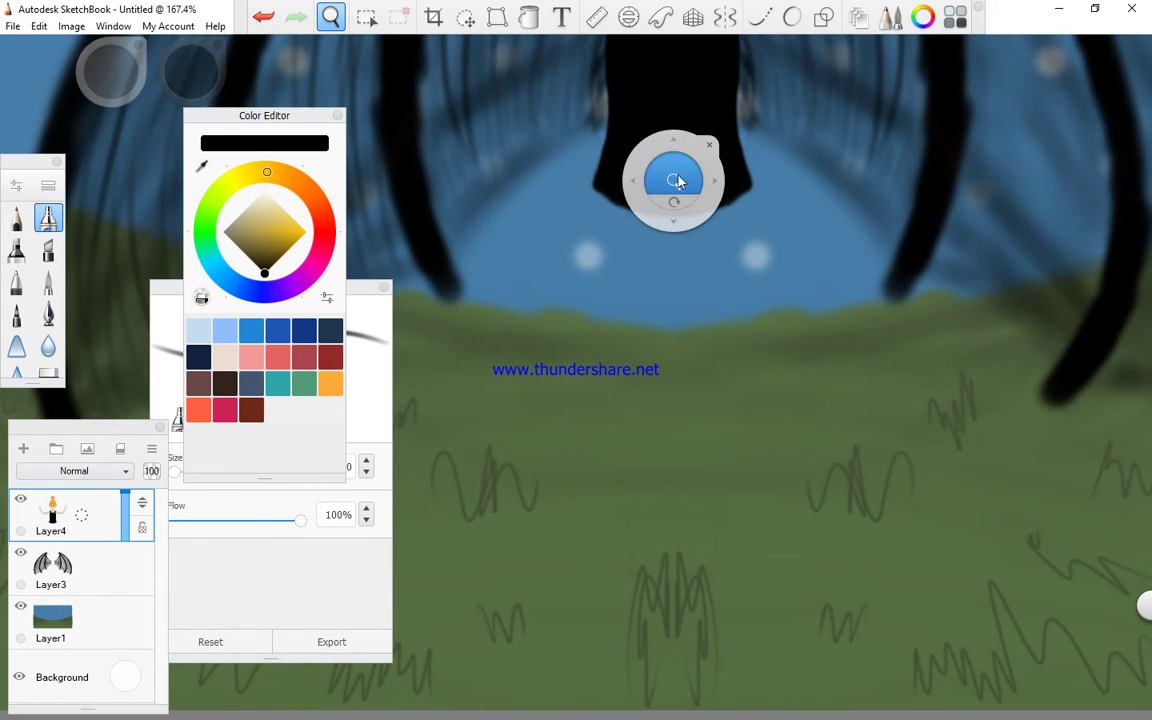
drag(678, 182, 674, 175)
scroll(674, 175, down, 5)
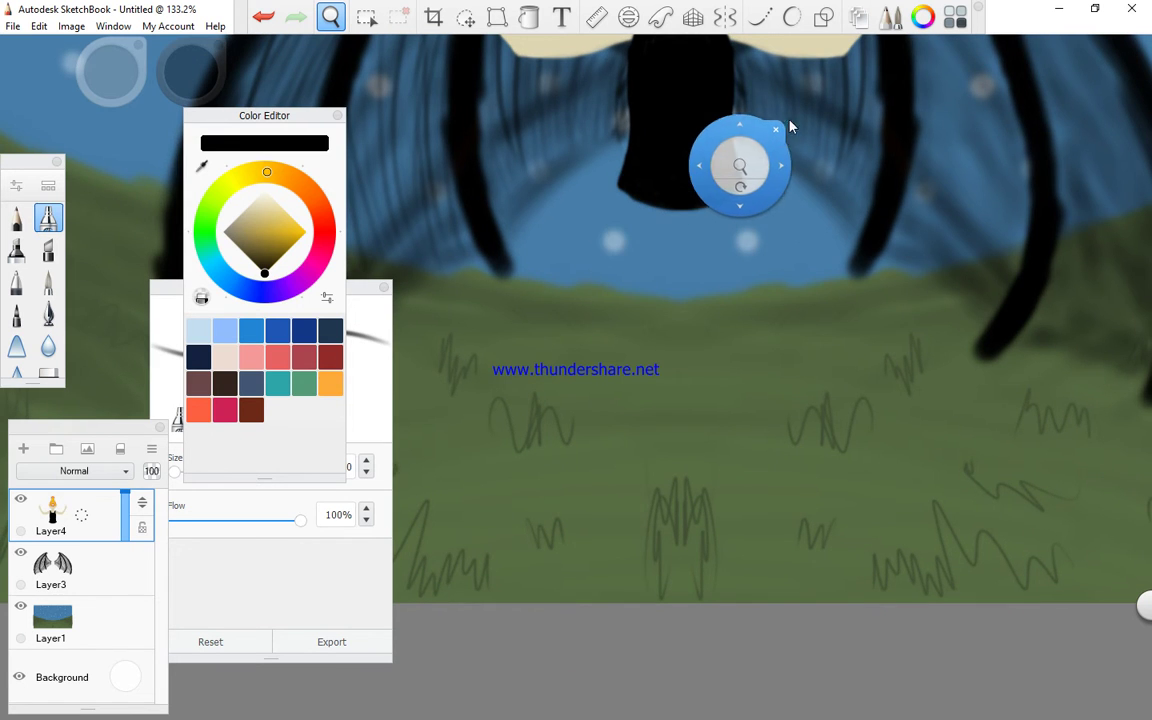
drag(784, 165, 826, 315)
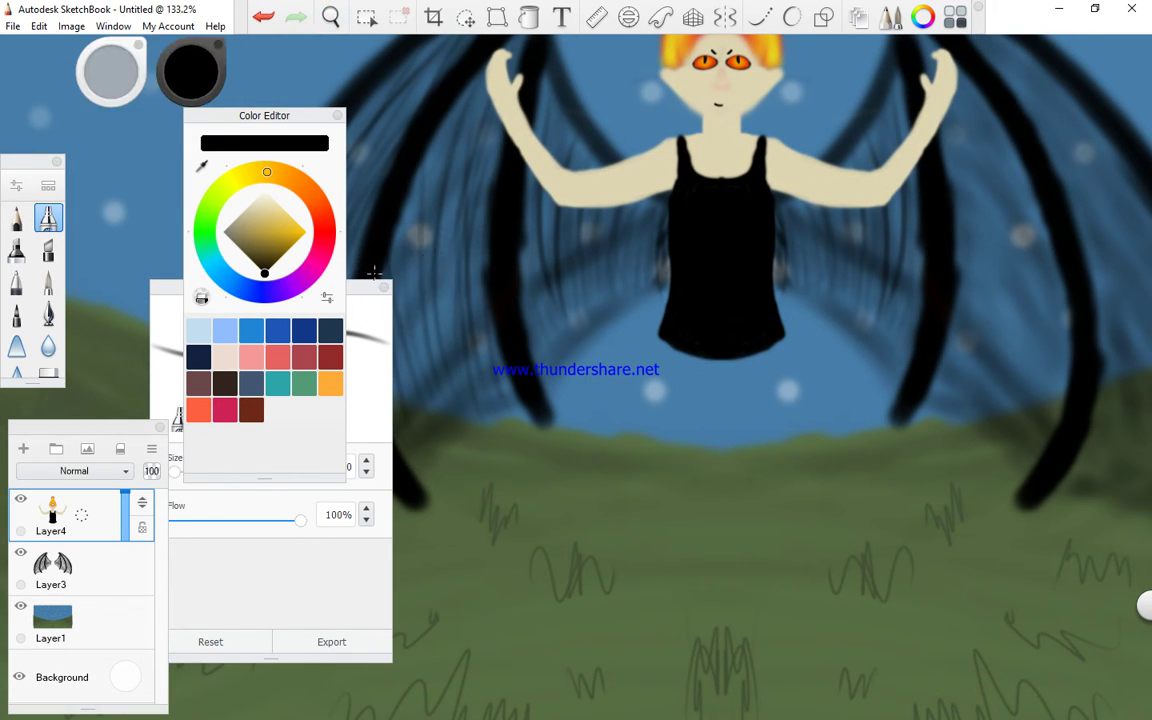
click(175, 288)
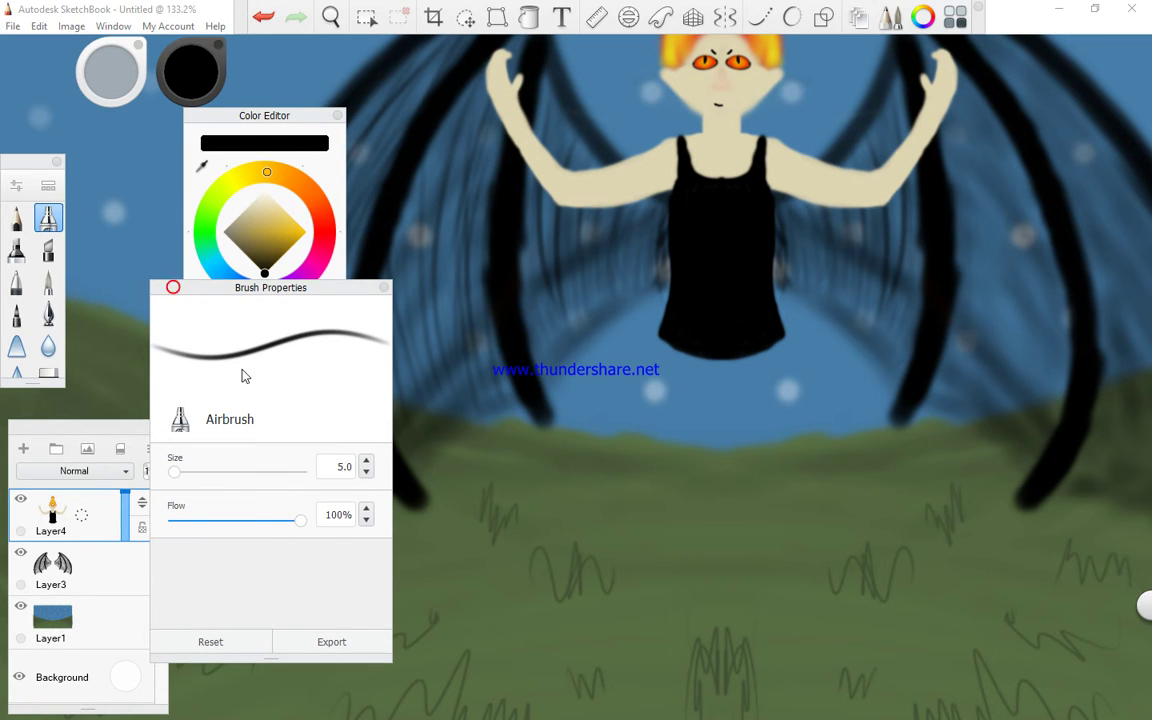
click(185, 471)
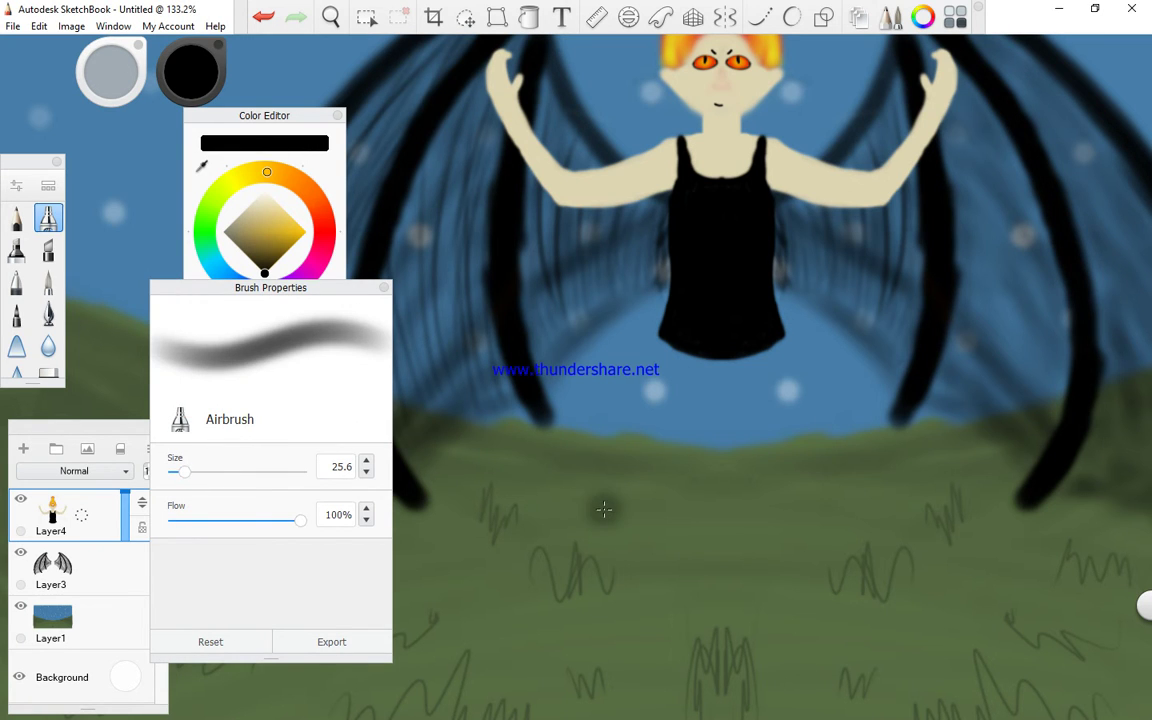
click(194, 472)
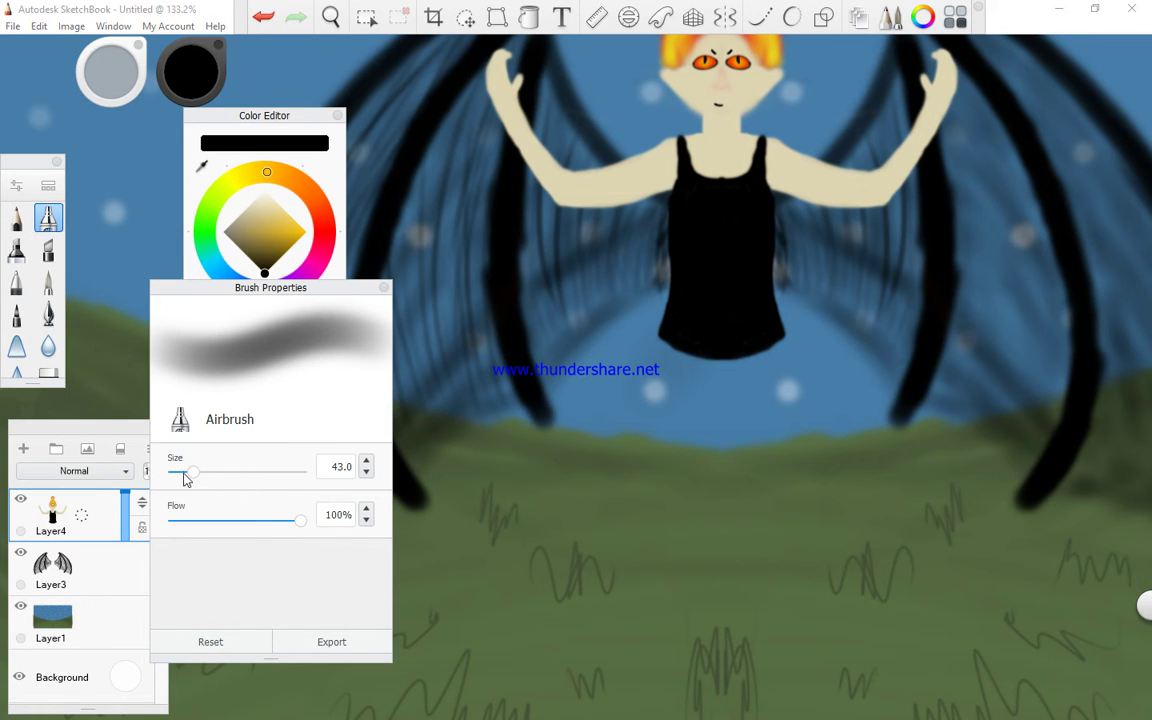
drag(181, 475, 254, 472)
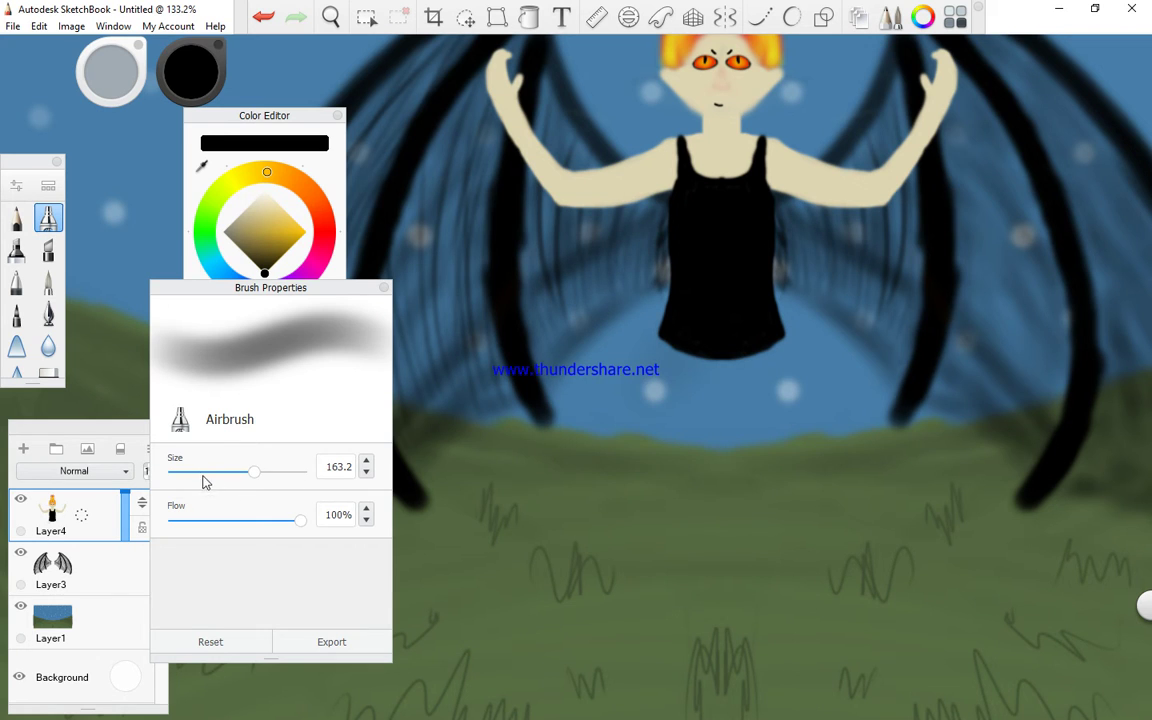
click(186, 473)
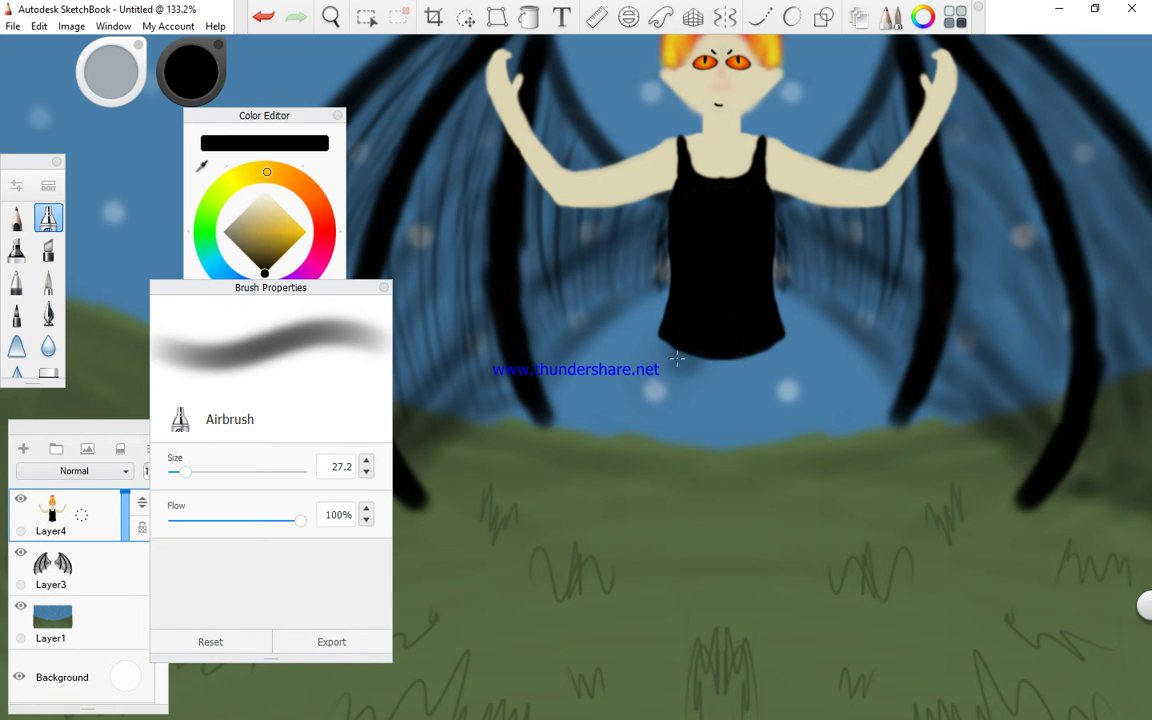
drag(180, 478, 175, 476)
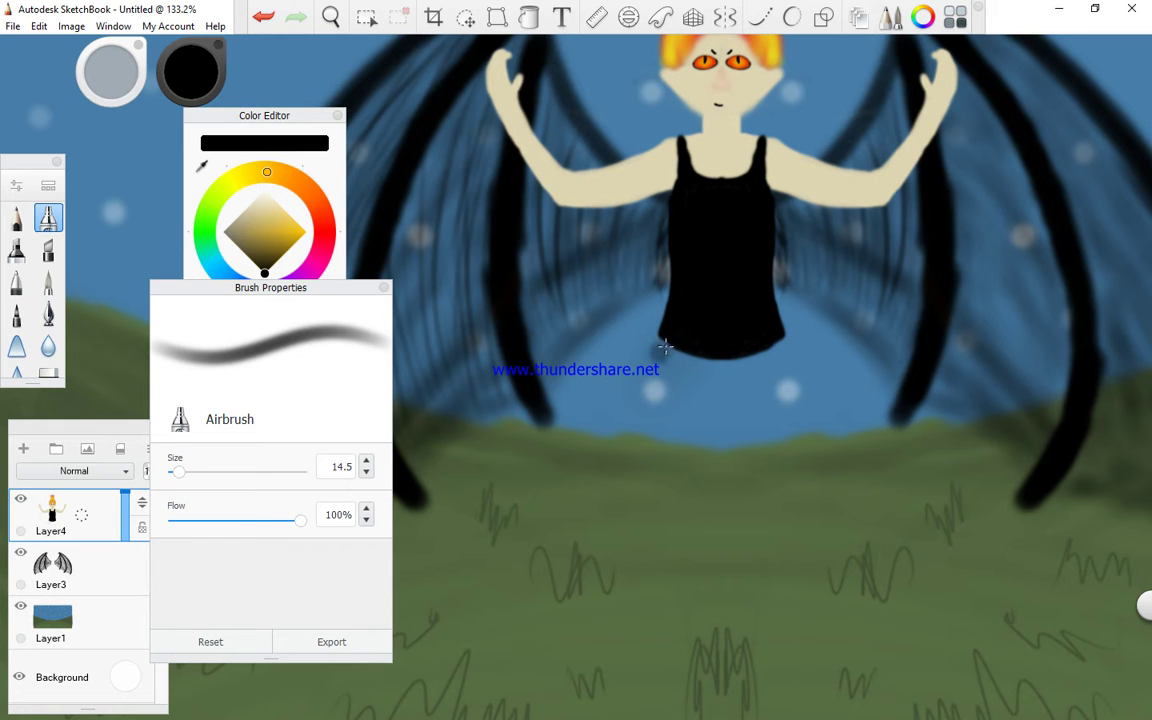
With vertical mirror symmetry on, airbrush a short, flared black skirt from the hem of the top on Layer4
mouse_move(660, 350)
mouse_down()
mouse_move(585, 458)
mouse_move(601, 443)
mouse_move(565, 510)
mouse_move(530, 695)
mouse_up()
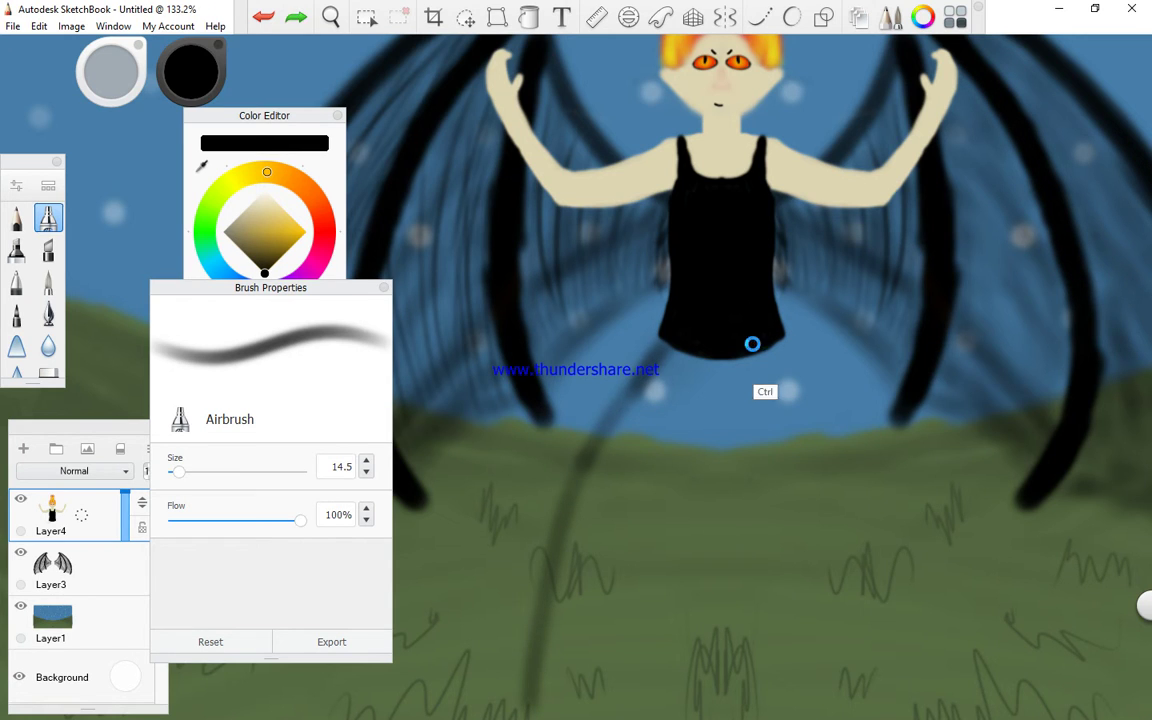
key(ctrl+z)
click(725, 17)
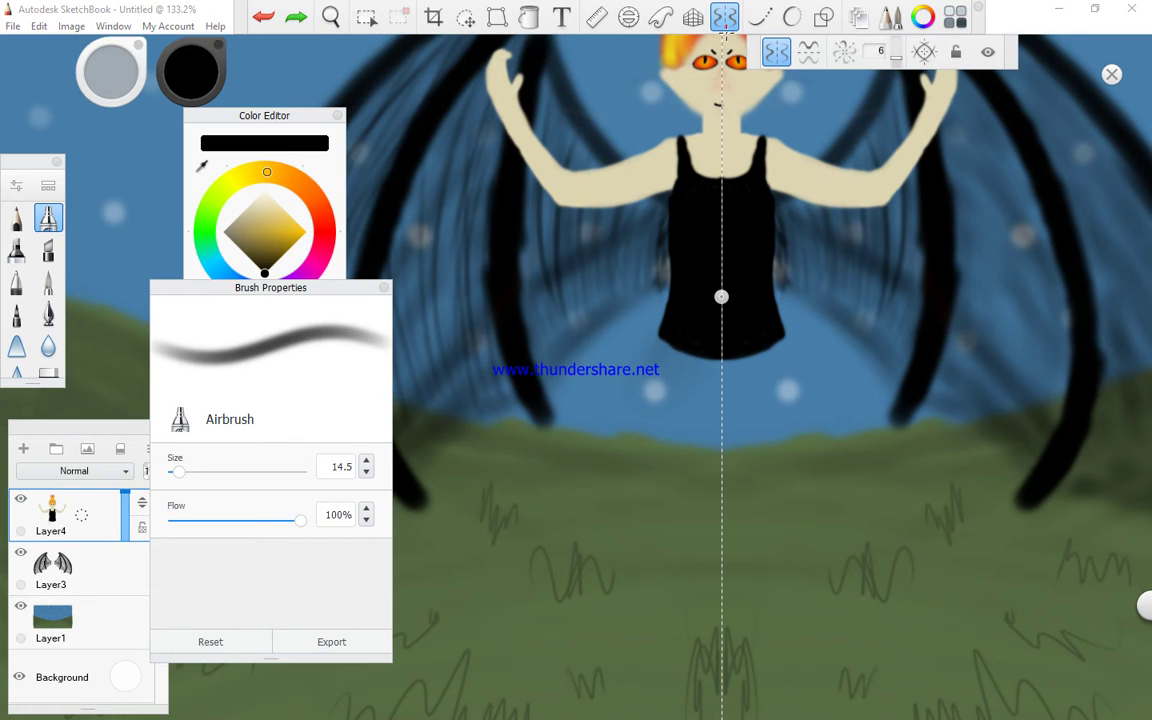
drag(674, 337, 670, 339)
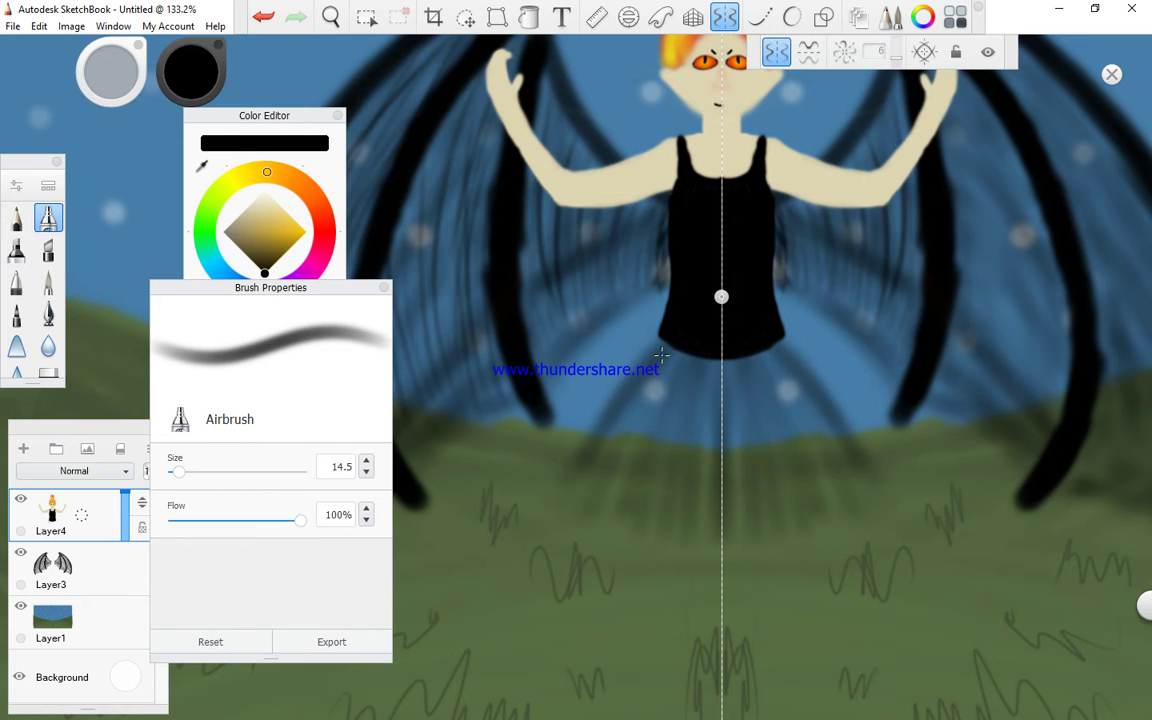
drag(661, 355, 605, 480)
mouse_move(666, 372)
mouse_down()
mouse_move(605, 505)
mouse_move(700, 532)
mouse_up()
mouse_move(708, 365)
mouse_down()
mouse_move(710, 538)
mouse_move(660, 508)
mouse_move(645, 390)
mouse_move(608, 480)
mouse_move(598, 415)
mouse_move(620, 382)
mouse_up()
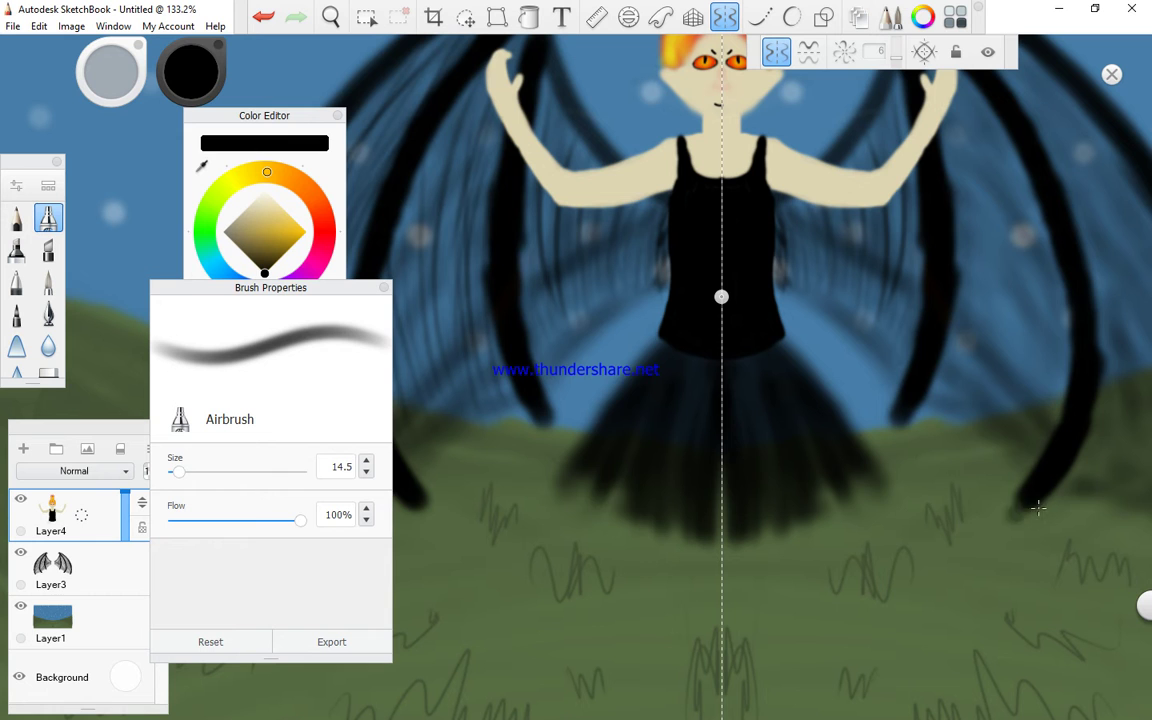
click(331, 17)
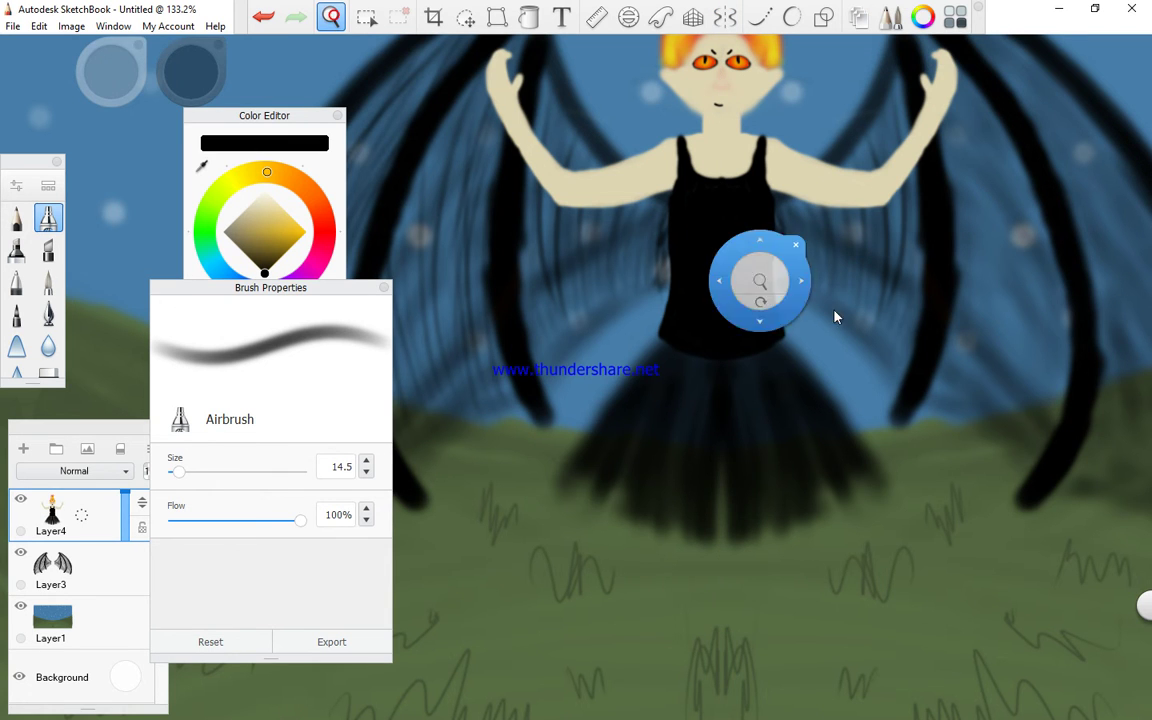
mouse_move(810, 339)
mouse_down()
mouse_move(830, 229)
mouse_move(803, 345)
mouse_up()
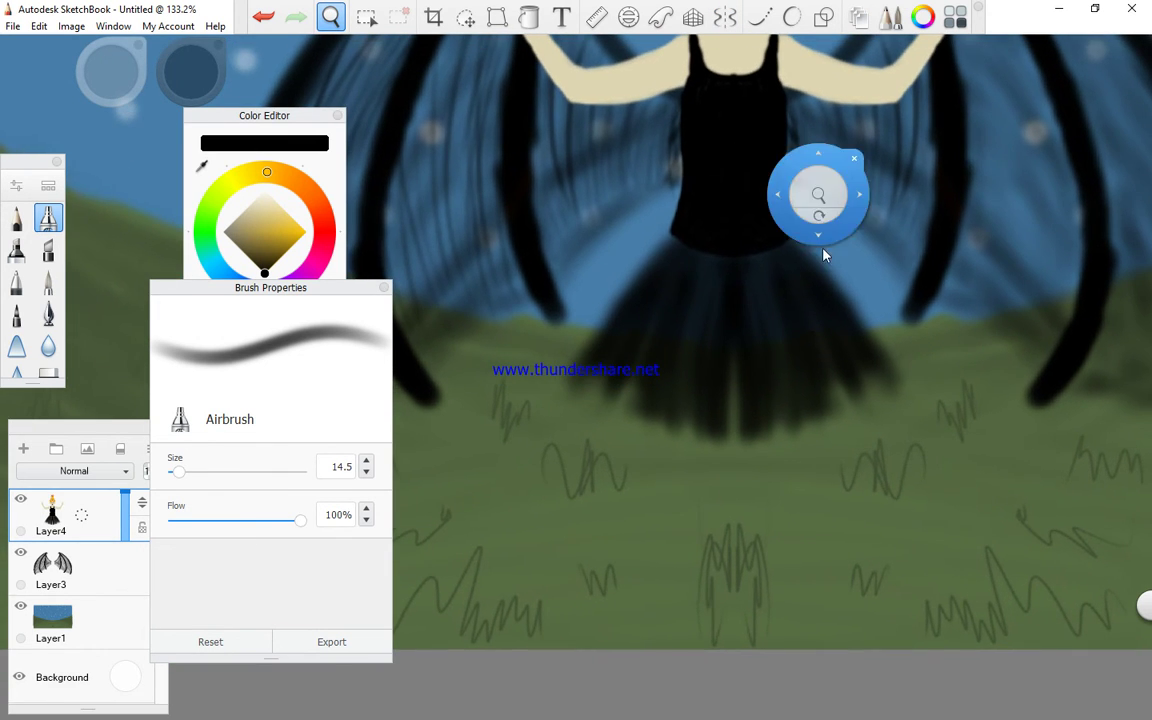
click(743, 196)
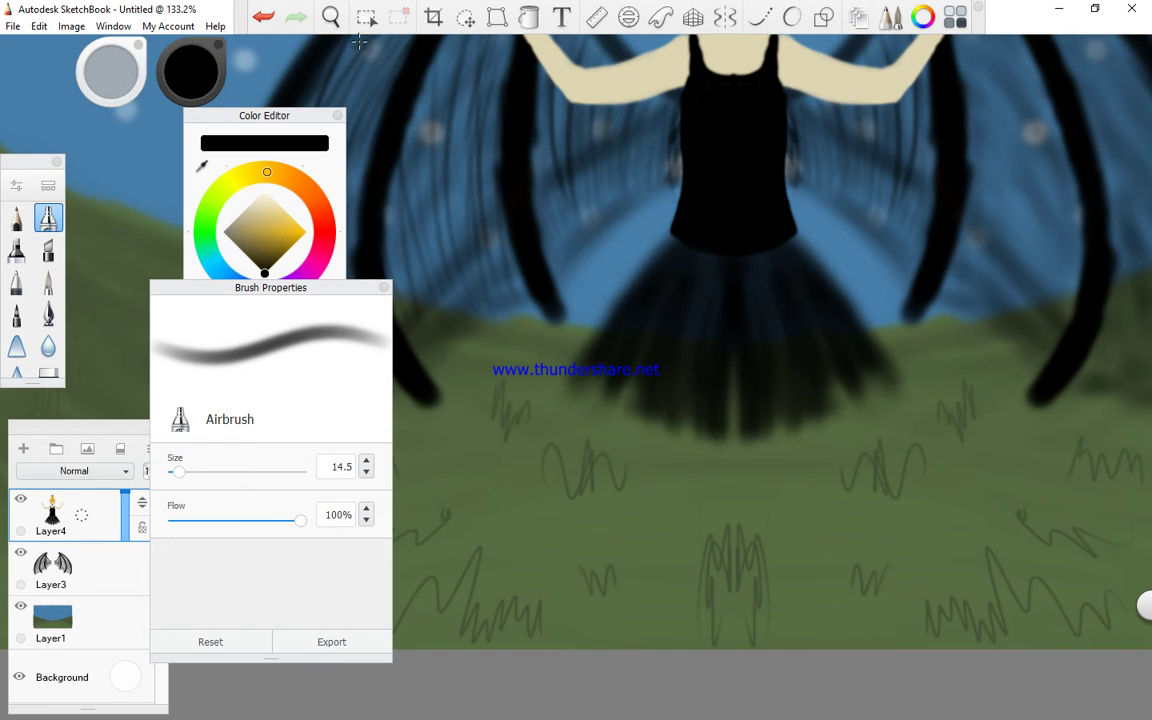
mouse_move(595, 375)
mouse_down()
mouse_move(538, 508)
mouse_move(524, 598)
mouse_move(547, 590)
mouse_up()
mouse_move(615, 395)
mouse_down()
mouse_move(566, 583)
mouse_move(586, 590)
mouse_up()
drag(632, 430, 607, 575)
drag(641, 430, 619, 507)
key(ctrl+z)
key(ctrl+z)
key(ctrl+z)
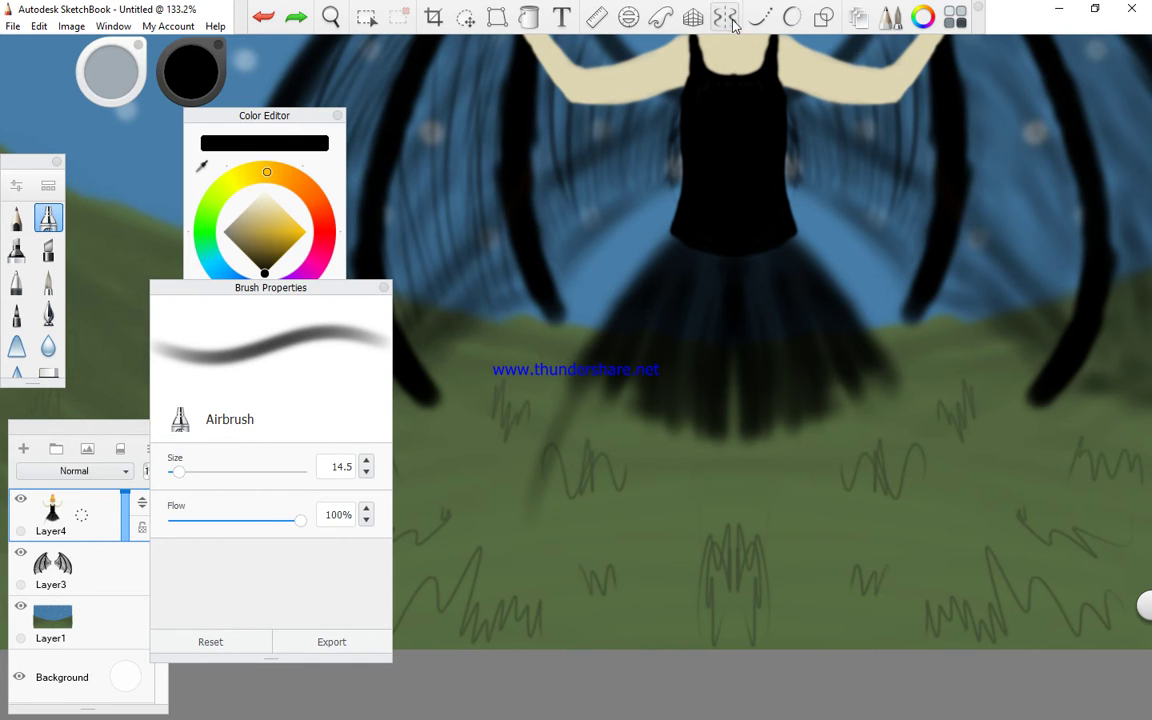
With vertical mirror symmetry on, airbrush long, sheer black strokes down from the short skirt's hem to form a wide lower skirt
click(725, 17)
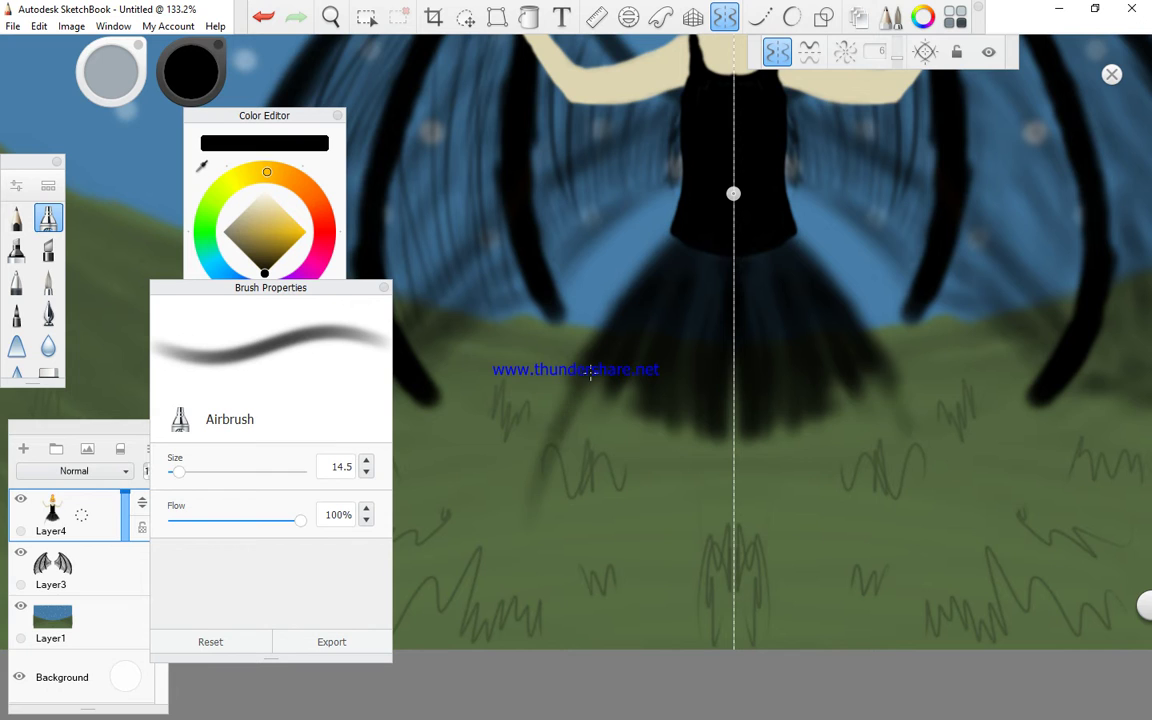
mouse_move(589, 378)
mouse_down()
mouse_move(561, 418)
mouse_move(583, 388)
mouse_up()
mouse_move(556, 572)
mouse_down()
mouse_move(607, 386)
mouse_move(587, 589)
mouse_up()
drag(649, 414, 609, 606)
mouse_move(665, 425)
mouse_down()
mouse_move(639, 602)
mouse_move(656, 598)
mouse_up()
mouse_move(690, 435)
mouse_down()
mouse_move(673, 595)
mouse_move(686, 586)
mouse_up()
mouse_move(714, 435)
mouse_down()
mouse_move(704, 585)
mouse_move(720, 572)
mouse_up()
drag(676, 458, 668, 547)
drag(652, 432, 638, 497)
drag(614, 522, 605, 586)
drag(592, 470, 563, 590)
drag(525, 574, 550, 462)
Extend the sheer lower skirt to the bottom edge of the canvas with short, mirrored black strokes
mouse_move(578, 605)
mouse_down()
mouse_move(571, 640)
mouse_move(605, 640)
mouse_move(602, 650)
mouse_up()
mouse_move(625, 606)
mouse_down()
mouse_move(621, 622)
mouse_move(640, 638)
mouse_up()
mouse_move(671, 604)
mouse_down()
mouse_move(640, 672)
mouse_move(682, 640)
mouse_up()
drag(711, 600, 706, 636)
drag(724, 594, 714, 646)
drag(732, 565, 730, 610)
drag(664, 592, 648, 638)
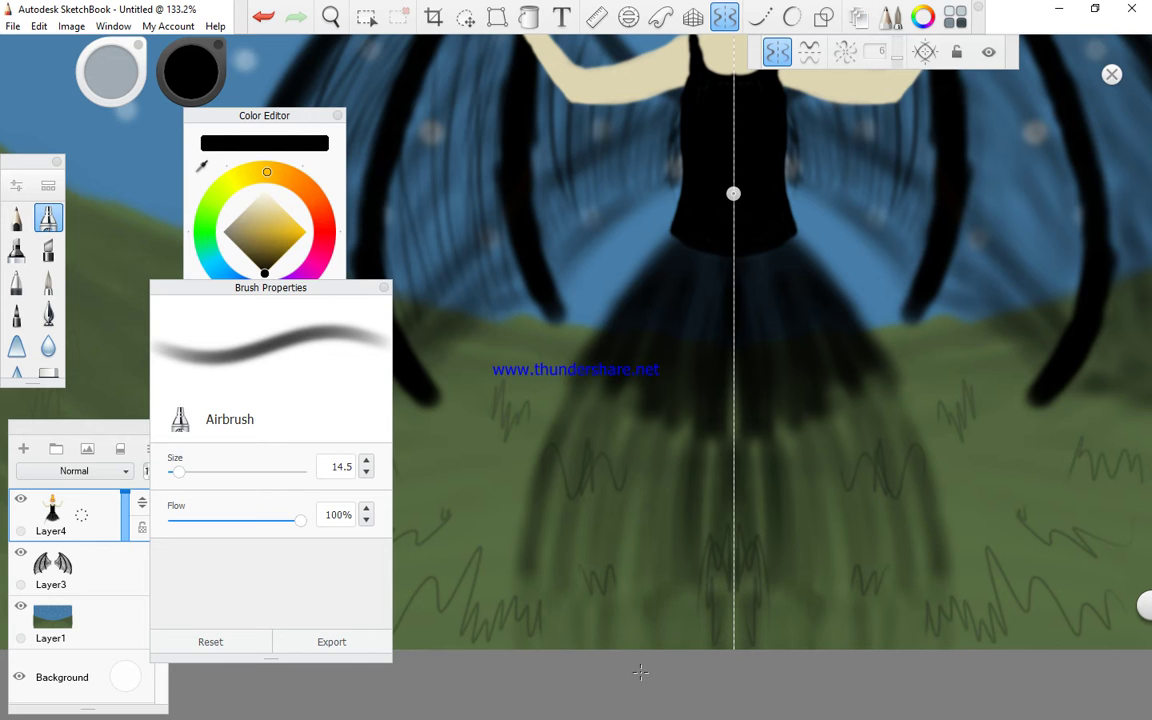
drag(628, 592, 608, 642)
drag(594, 580, 570, 645)
drag(544, 568, 530, 645)
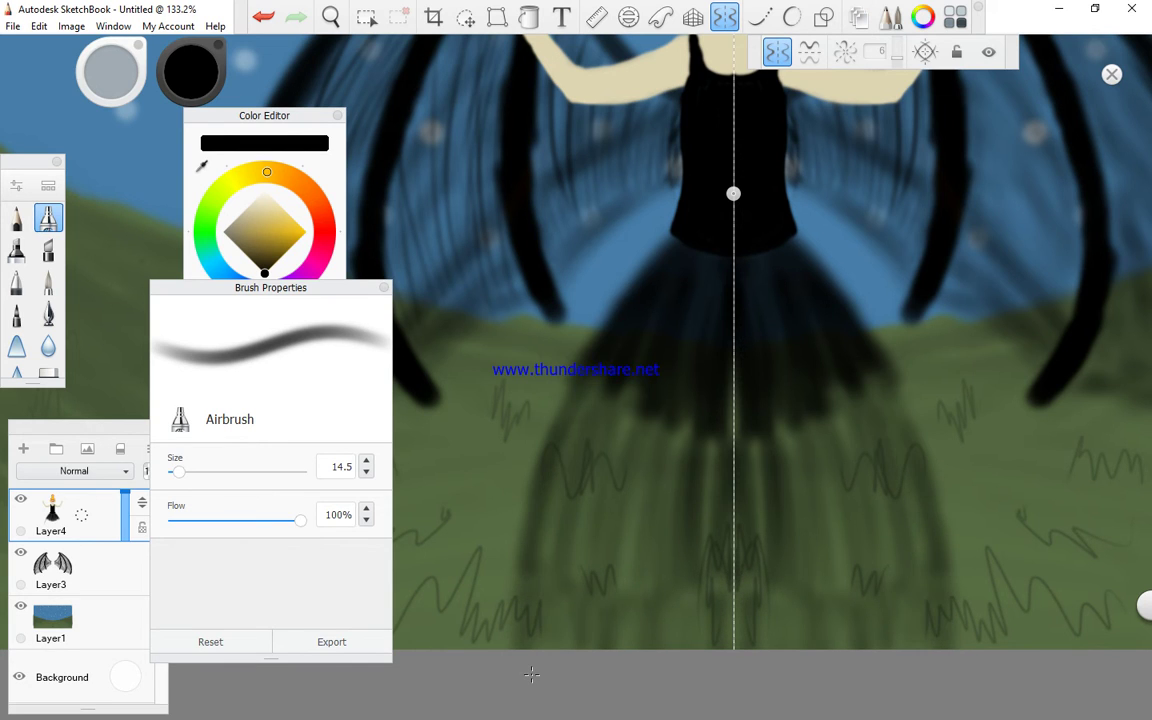
Darken the folds of the sheer skirt and blend its upper part into the short skirt's hem with more black strokes
mouse_move(655, 425)
mouse_down()
mouse_move(628, 645)
mouse_move(678, 645)
mouse_up()
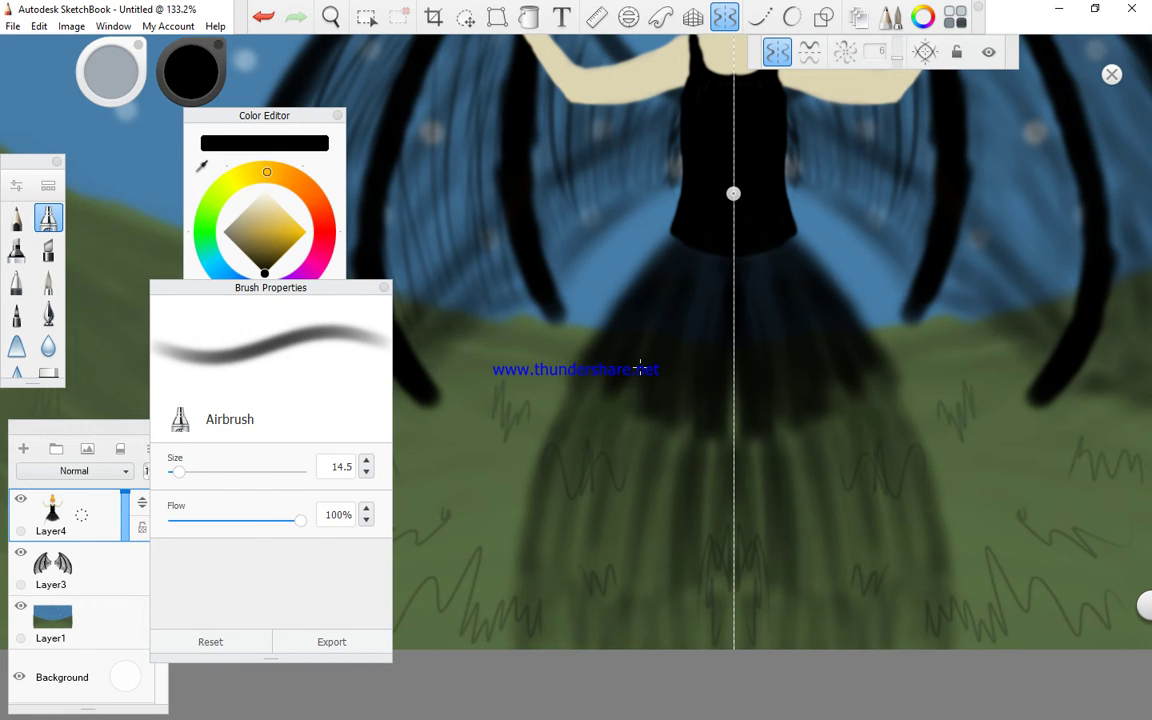
drag(684, 422, 668, 460)
drag(611, 382, 601, 413)
drag(720, 382, 710, 413)
drag(580, 376, 568, 415)
drag(562, 364, 548, 413)
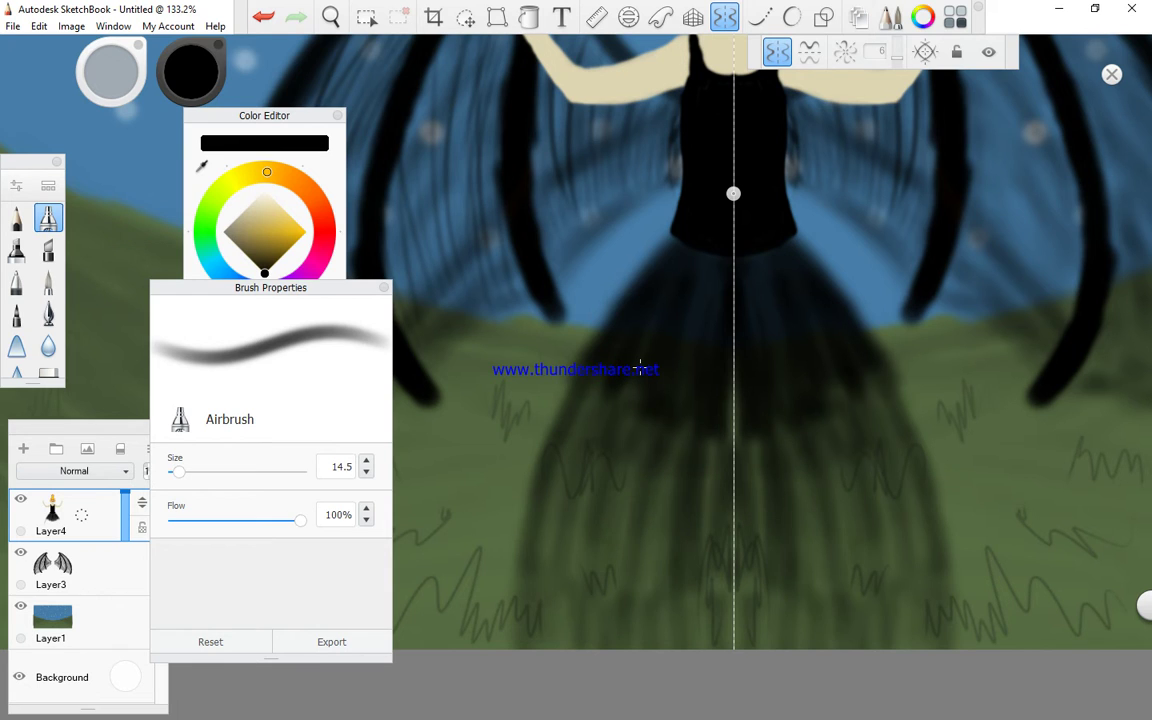
drag(661, 529, 654, 575)
drag(598, 472, 582, 563)
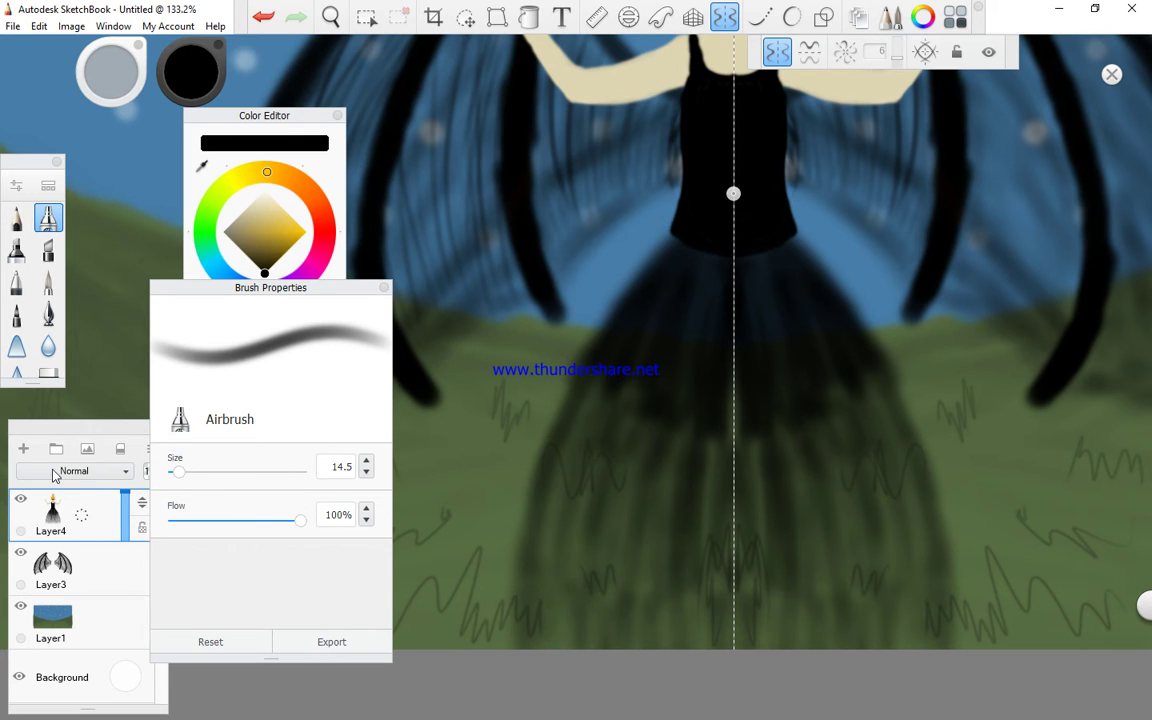
Add a new layer above Layer4 and sample the beige skin color from the character's arm
click(23, 448)
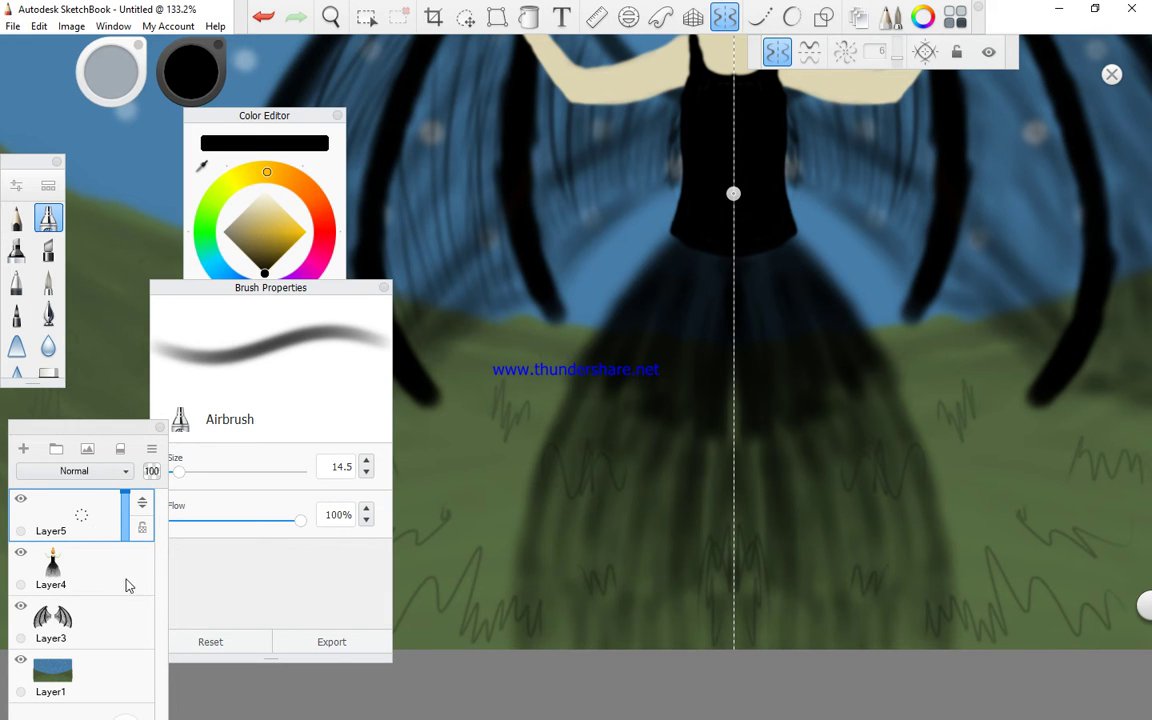
click(82, 565)
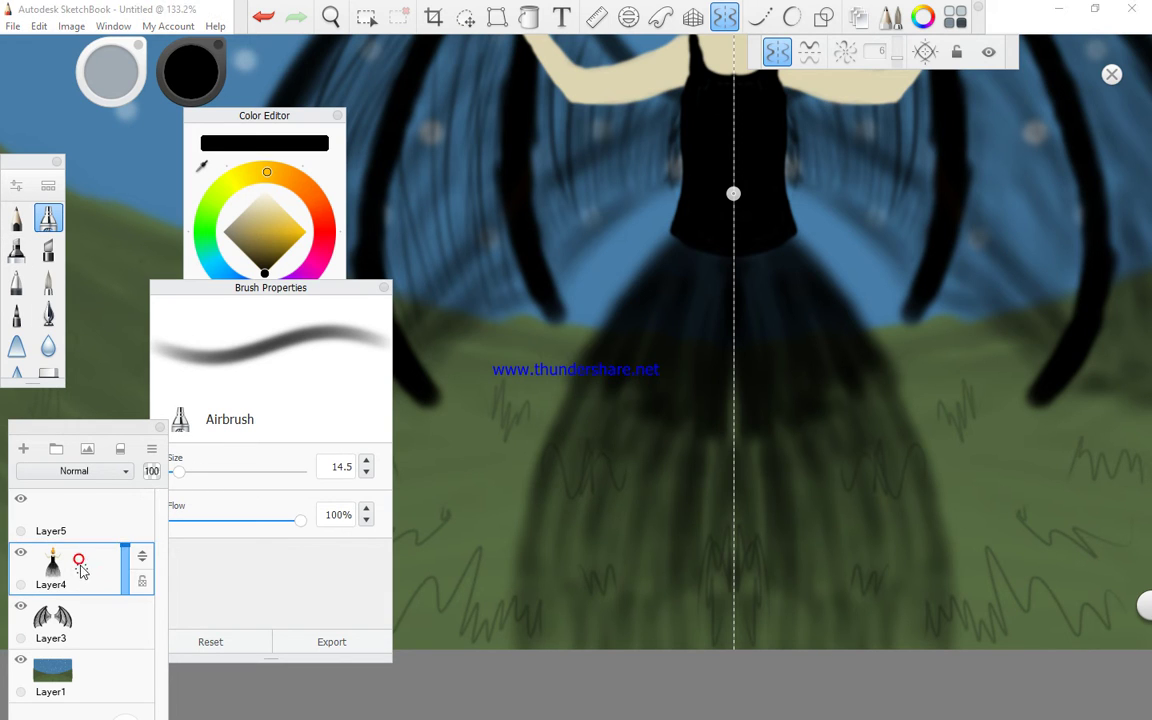
click(200, 168)
click(651, 80)
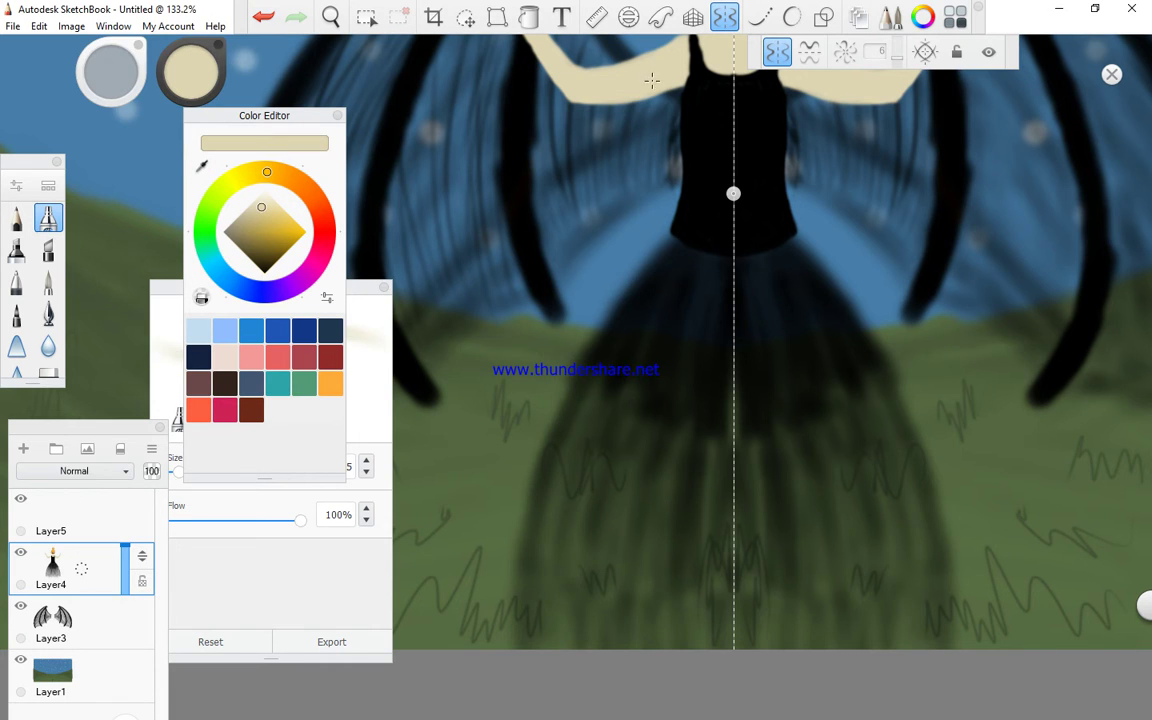
Move the empty Layer5 beneath Layer4 in the layer order
click(85, 515)
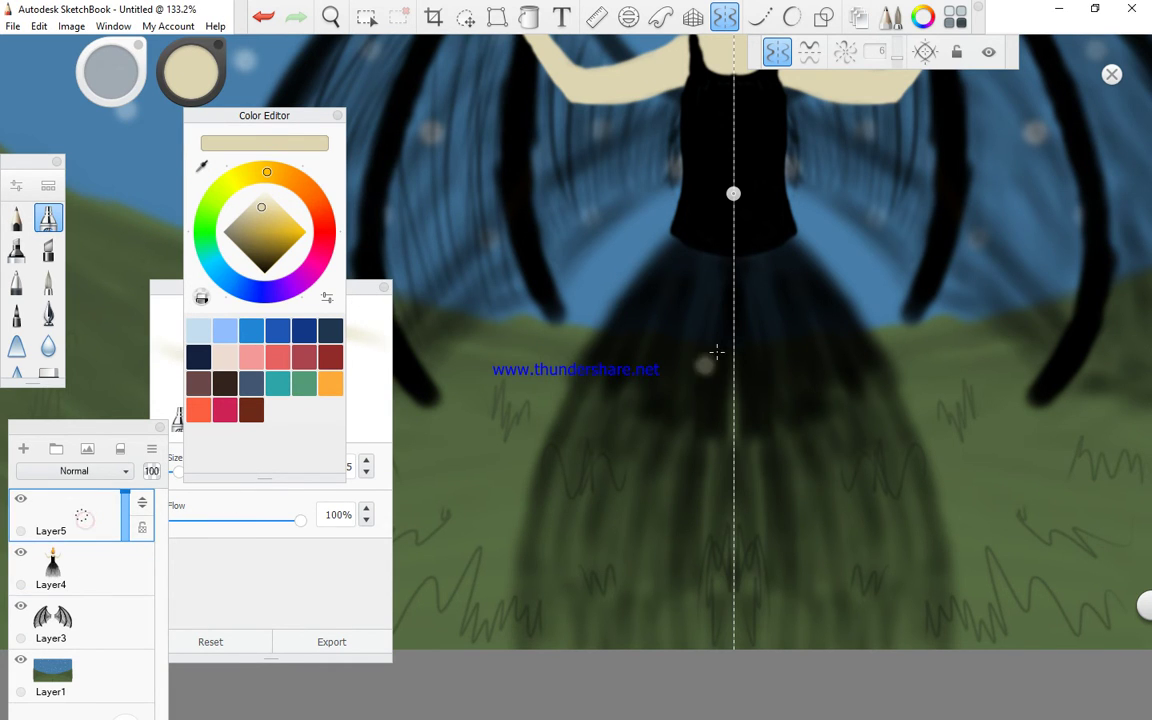
mouse_move(688, 334)
mouse_down()
mouse_move(689, 265)
mouse_move(690, 278)
mouse_up()
key(ctrl+z)
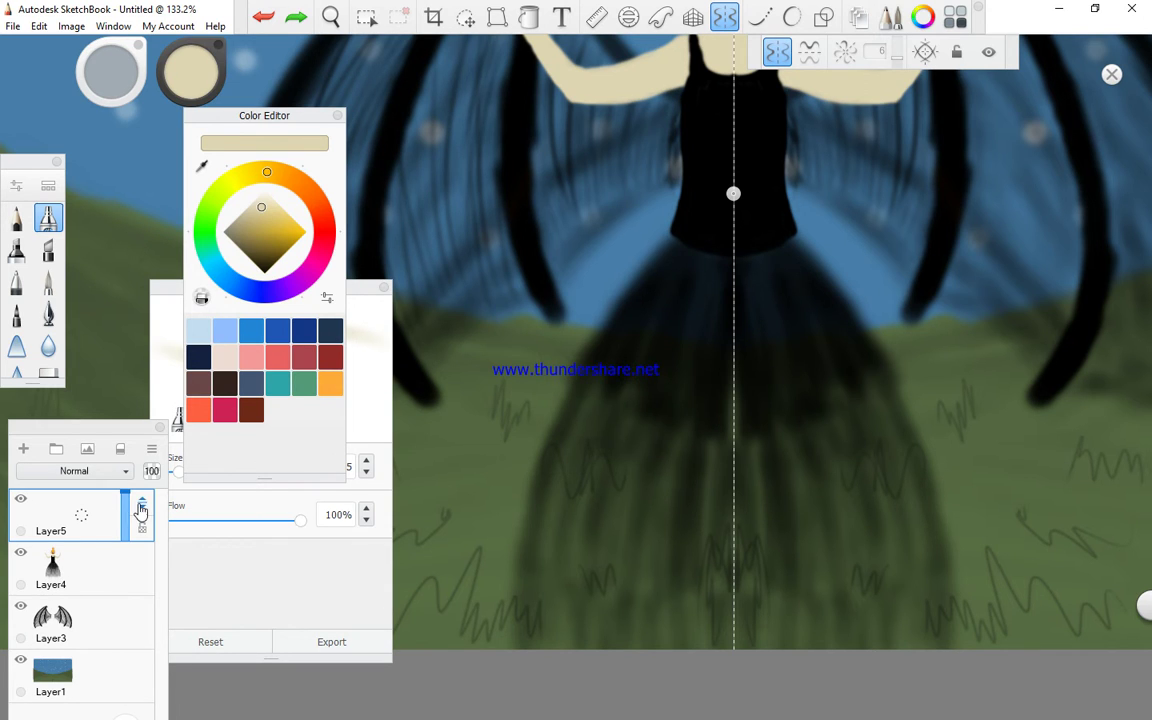
drag(142, 506, 149, 566)
drag(142, 509, 142, 558)
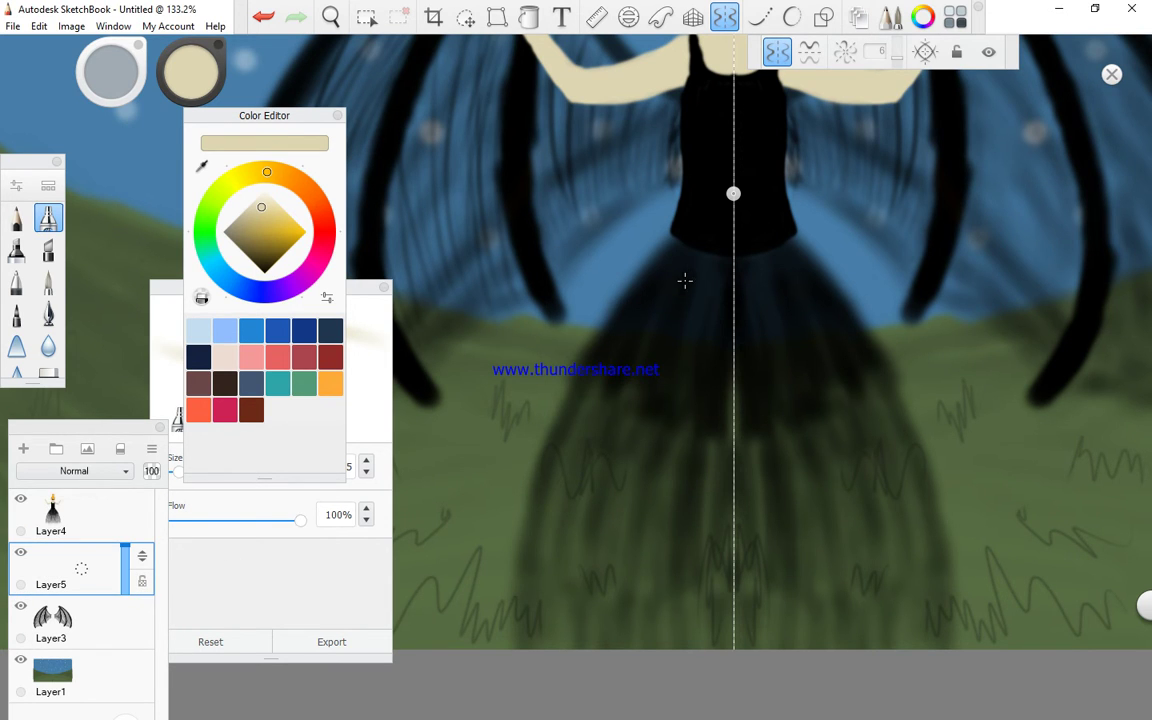
drag(687, 350, 697, 264)
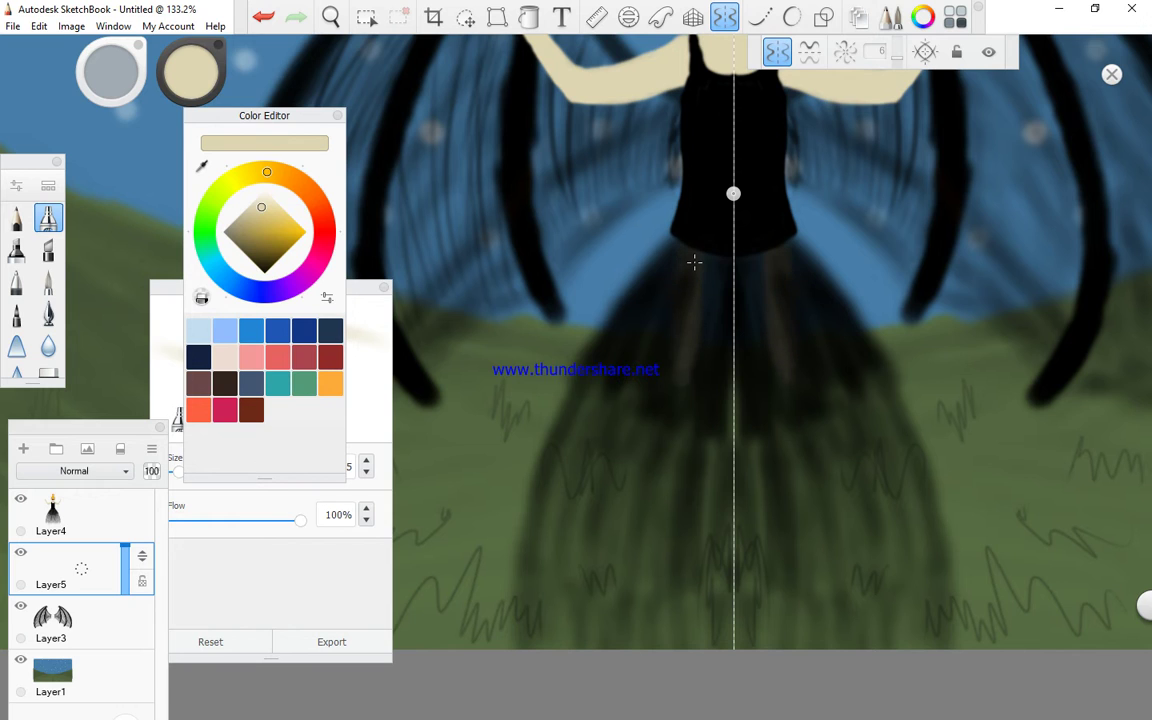
key(ctrl+z)
key(ctrl+z)
key(ctrl+z)
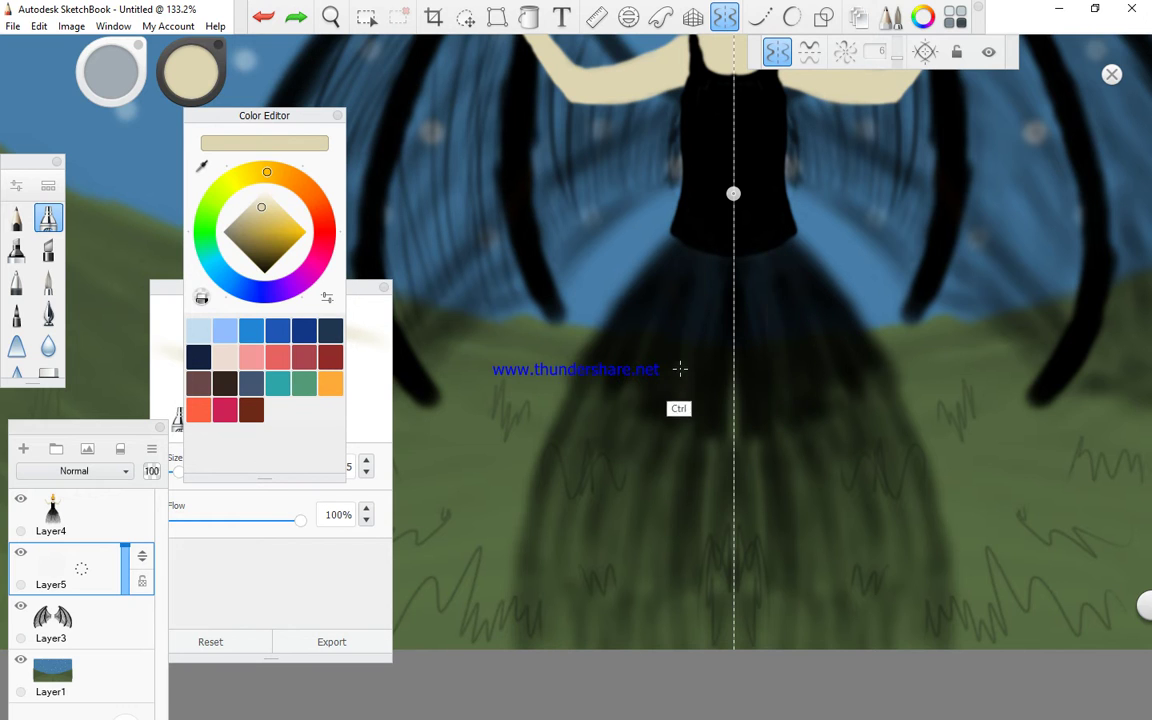
drag(662, 390, 657, 498)
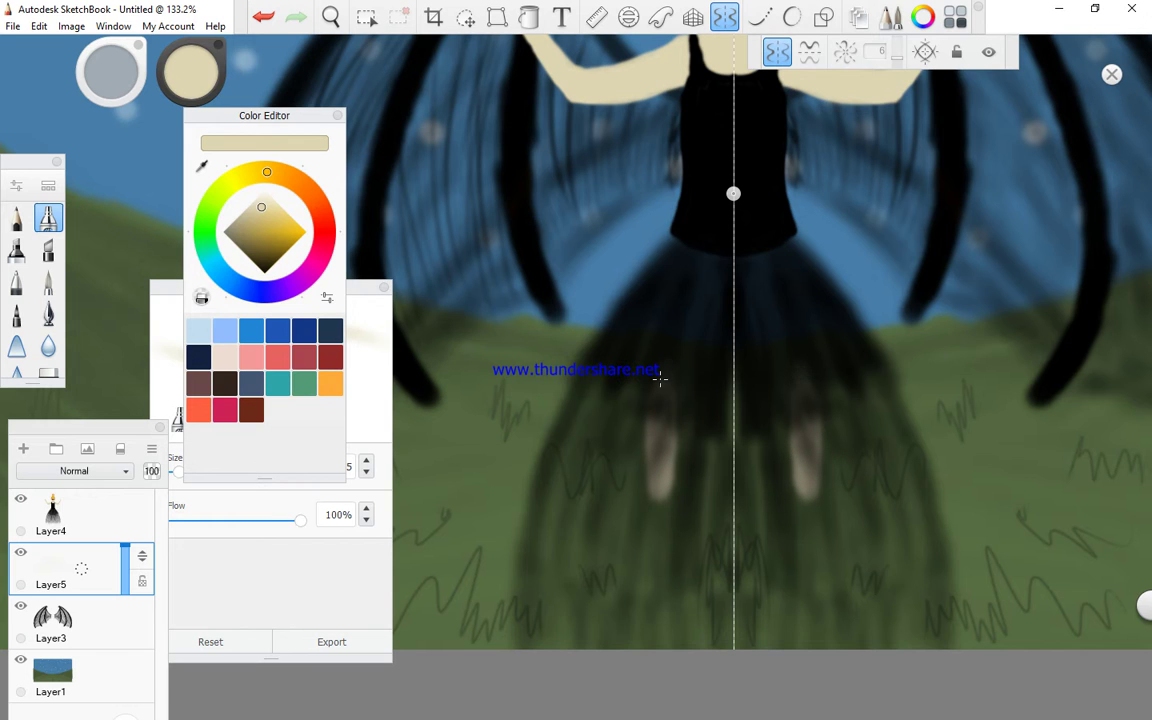
key(ctrl+z)
key(ctrl+z)
key(ctrl+z)
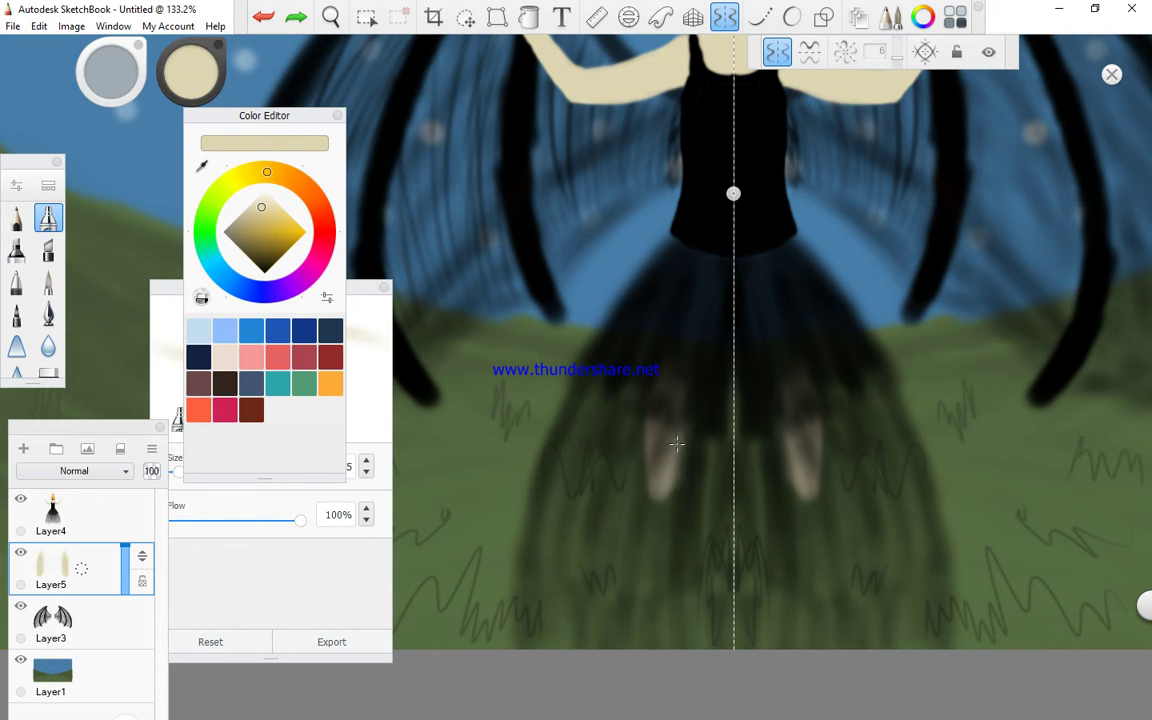
Airbrush mirrored beige legs and outward-pointing feet behind the sheer skirt on Layer5
drag(679, 390, 680, 470)
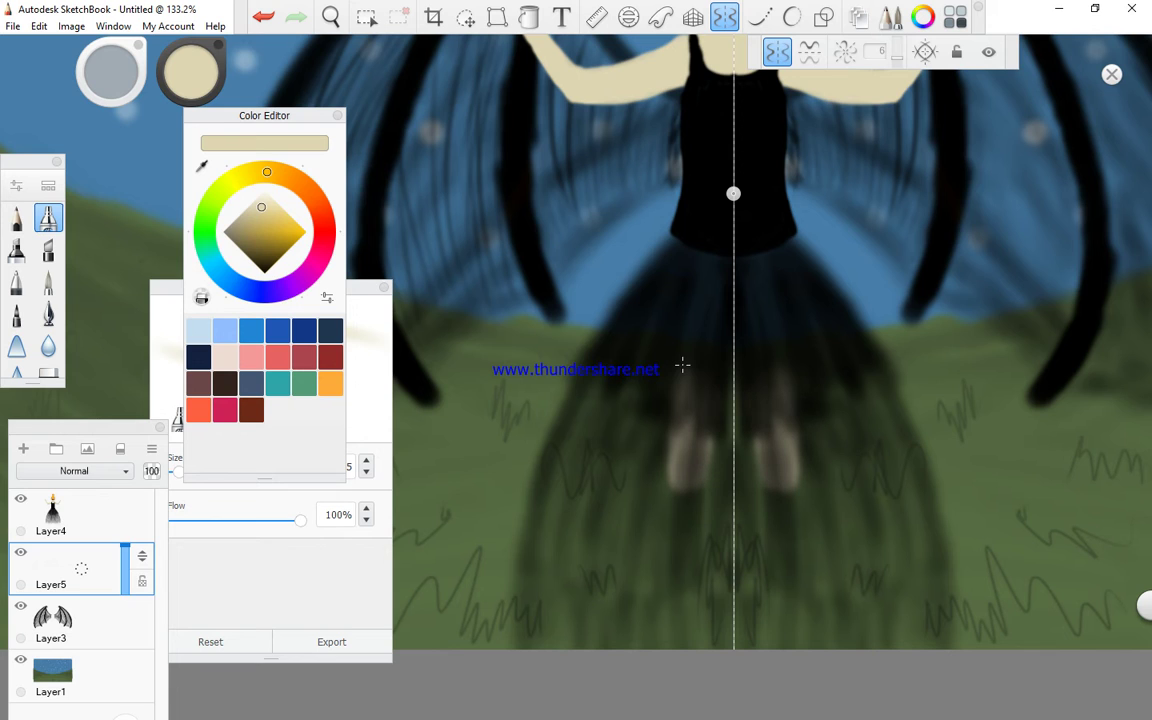
drag(673, 485, 688, 590)
drag(695, 510, 694, 545)
mouse_move(694, 590)
mouse_down()
mouse_move(705, 492)
mouse_move(697, 568)
mouse_move(663, 632)
mouse_up()
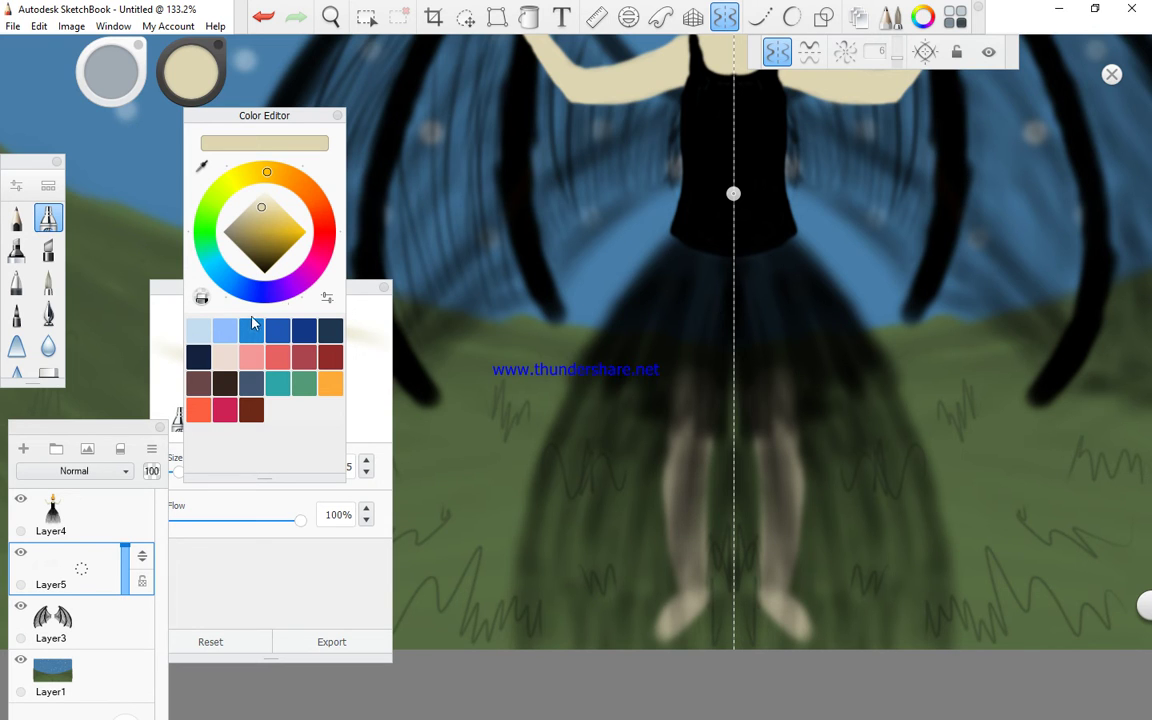
Paint mirrored black shoes over the character's feet on Layer5 with a size 5.0 airbrush
drag(252, 229, 246, 282)
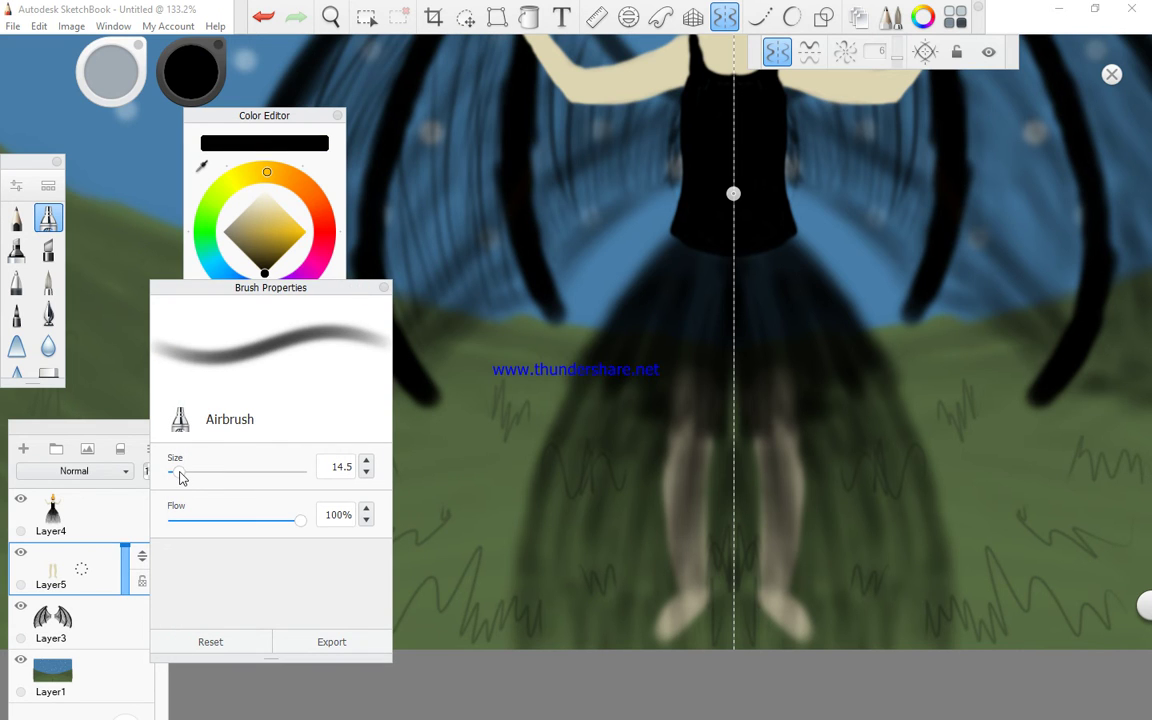
drag(180, 474, 174, 472)
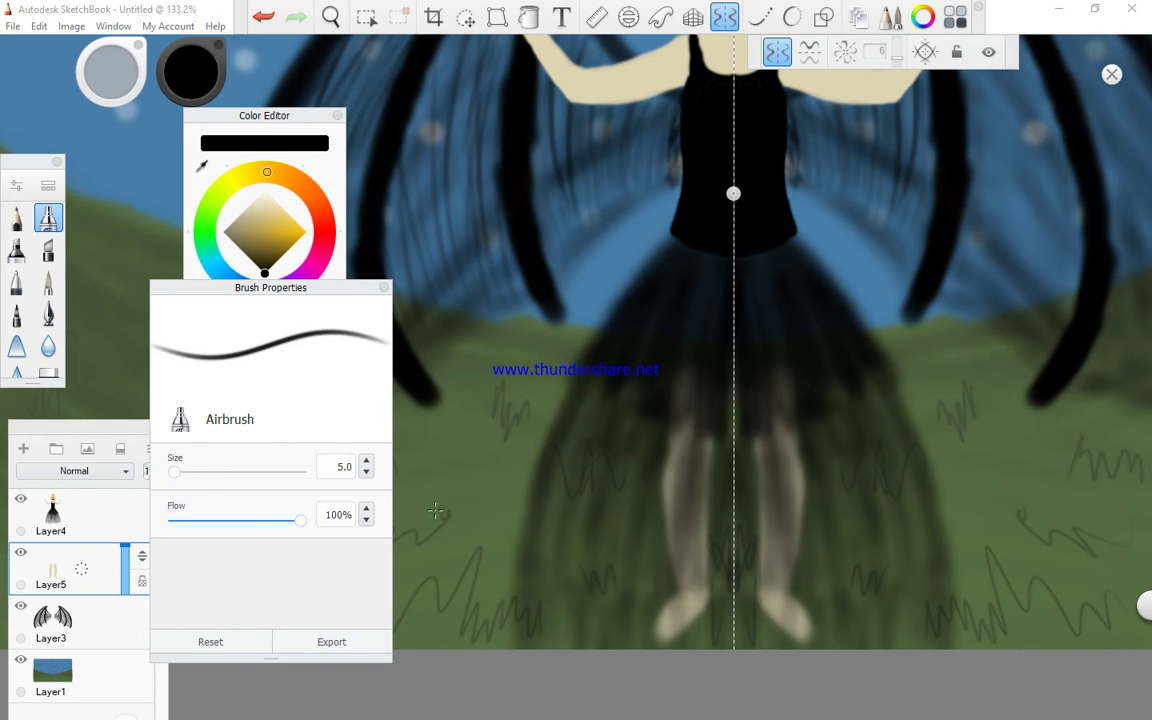
click(662, 635)
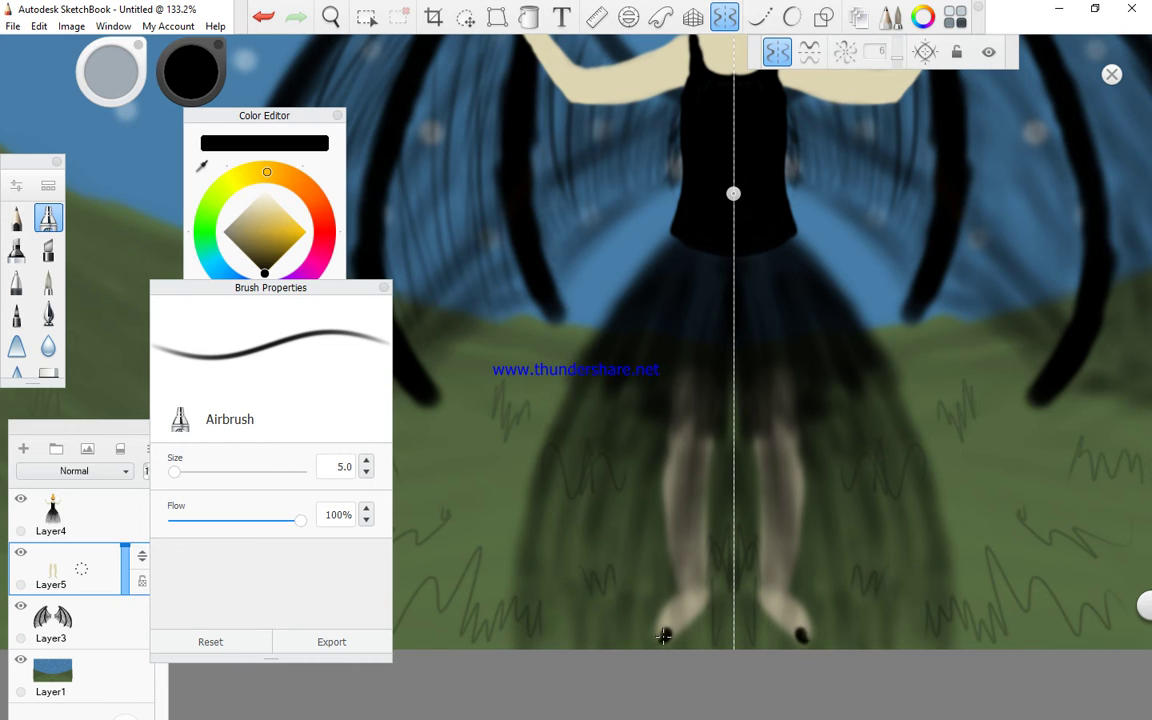
mouse_move(663, 635)
mouse_down()
mouse_move(663, 617)
mouse_move(663, 635)
mouse_up()
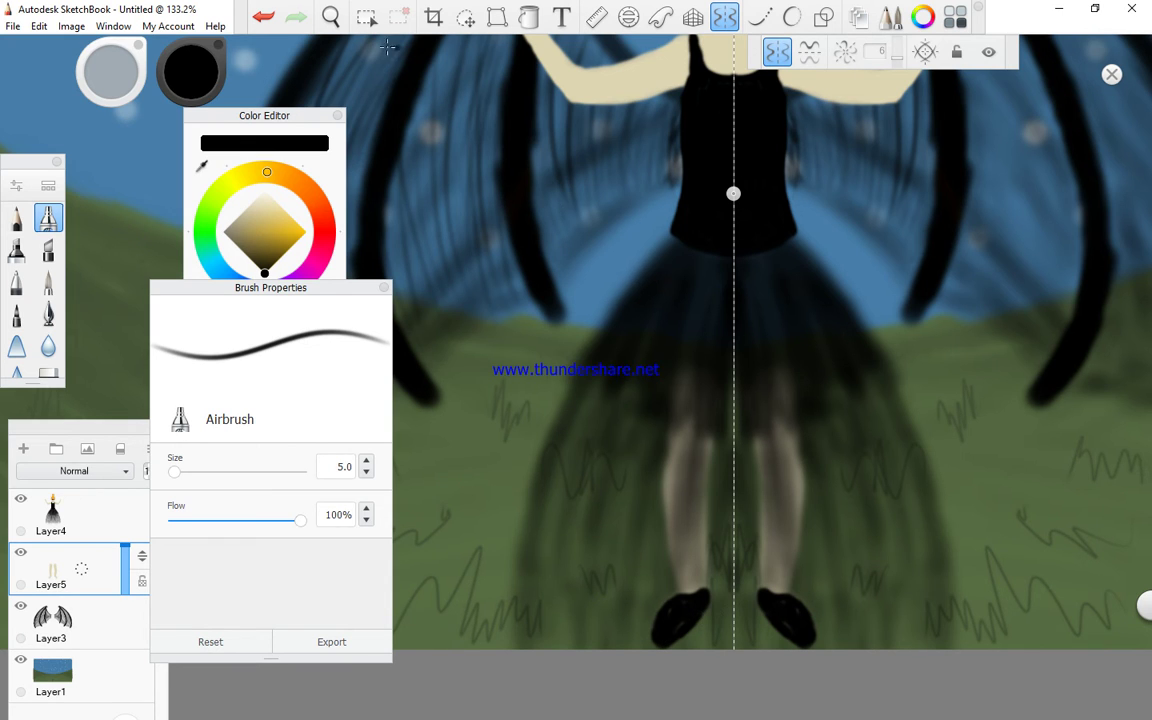
View the whole painting without the brush properties, color editor and layer list covering it
click(331, 17)
drag(716, 272, 576, 497)
drag(657, 415, 659, 343)
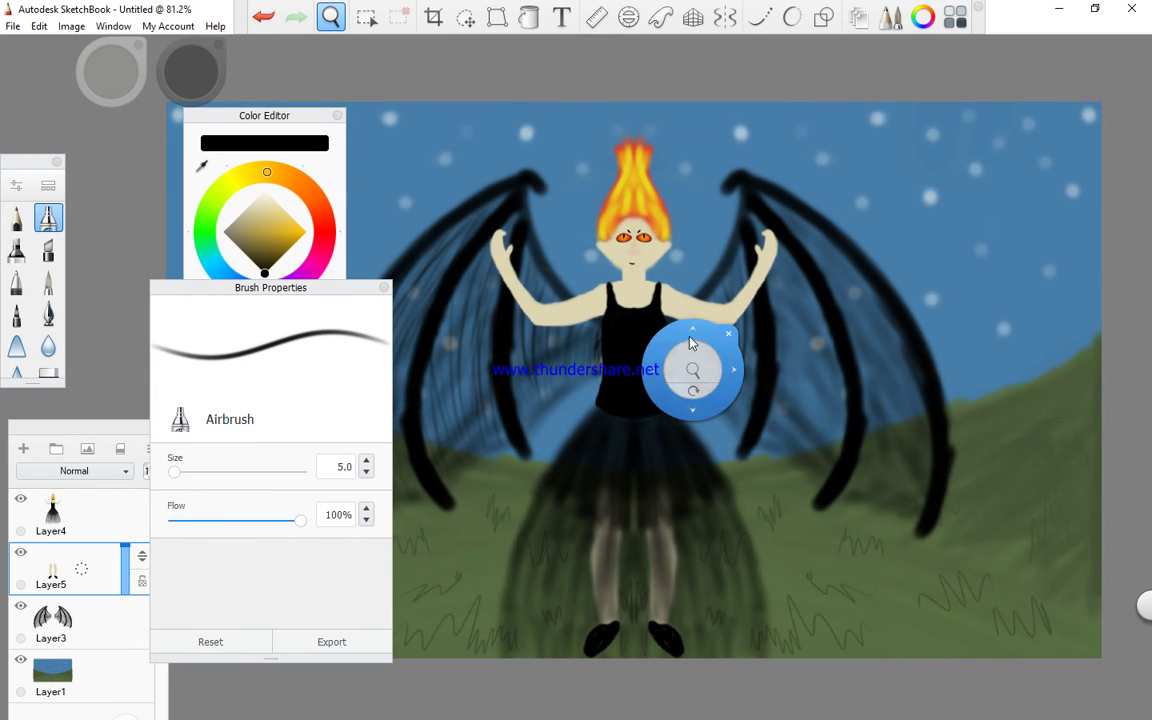
click(456, 258)
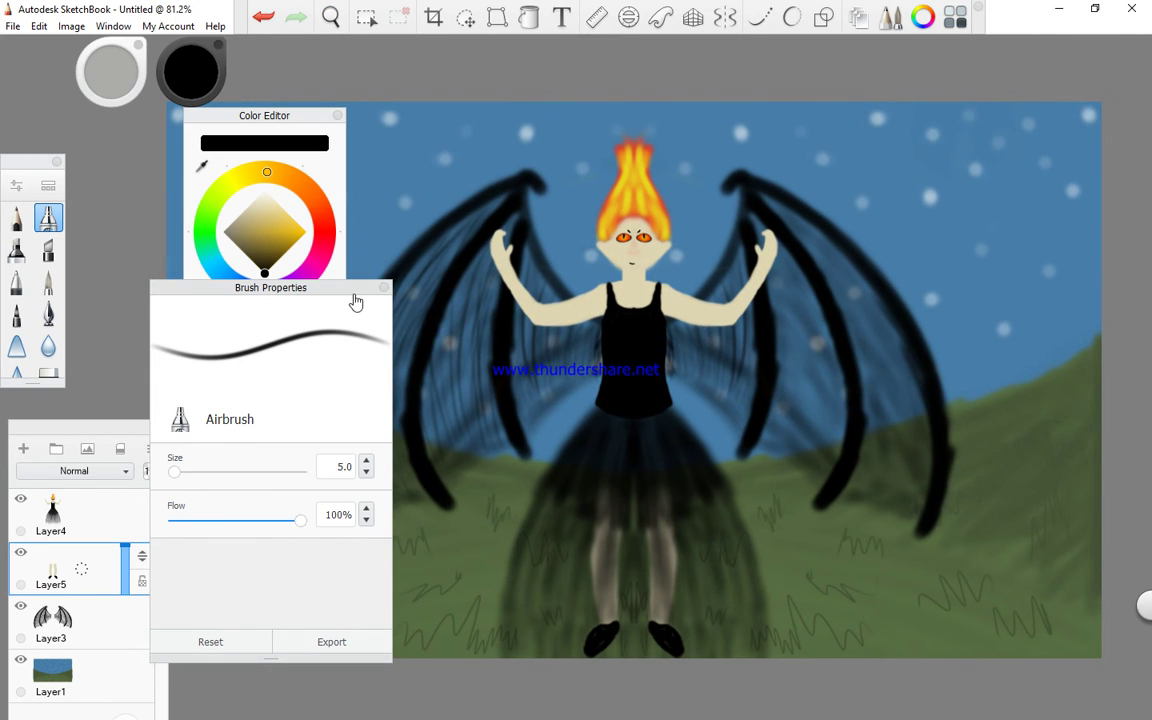
click(383, 287)
click(337, 118)
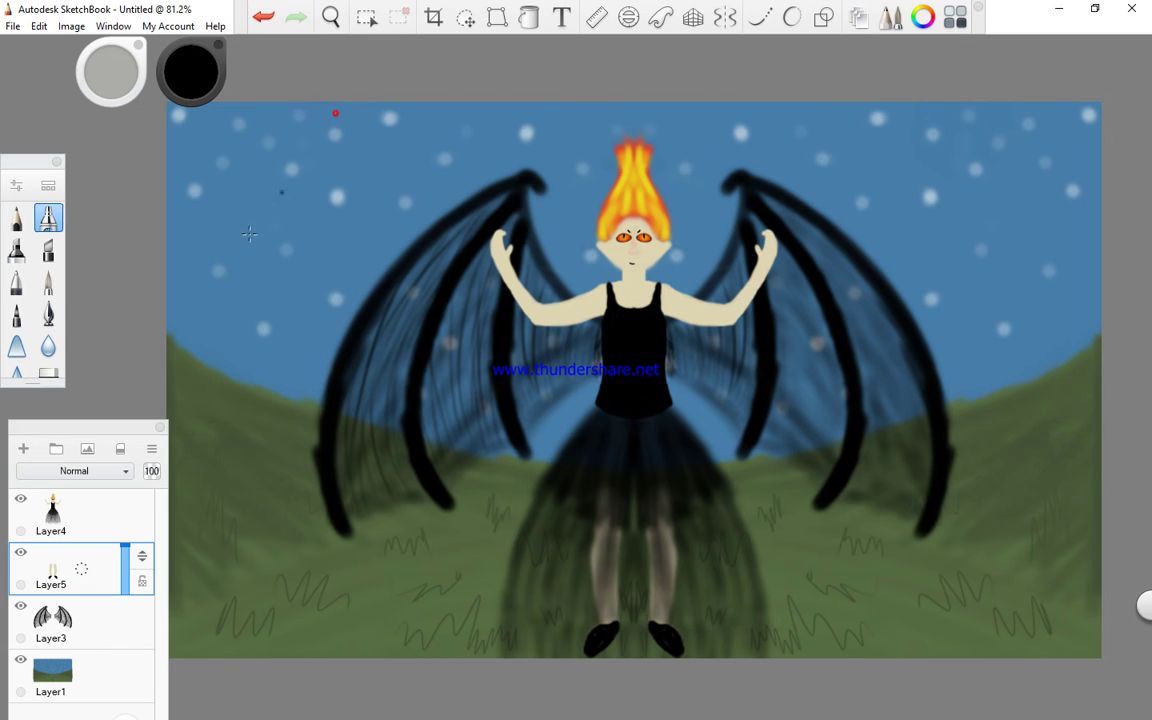
click(159, 427)
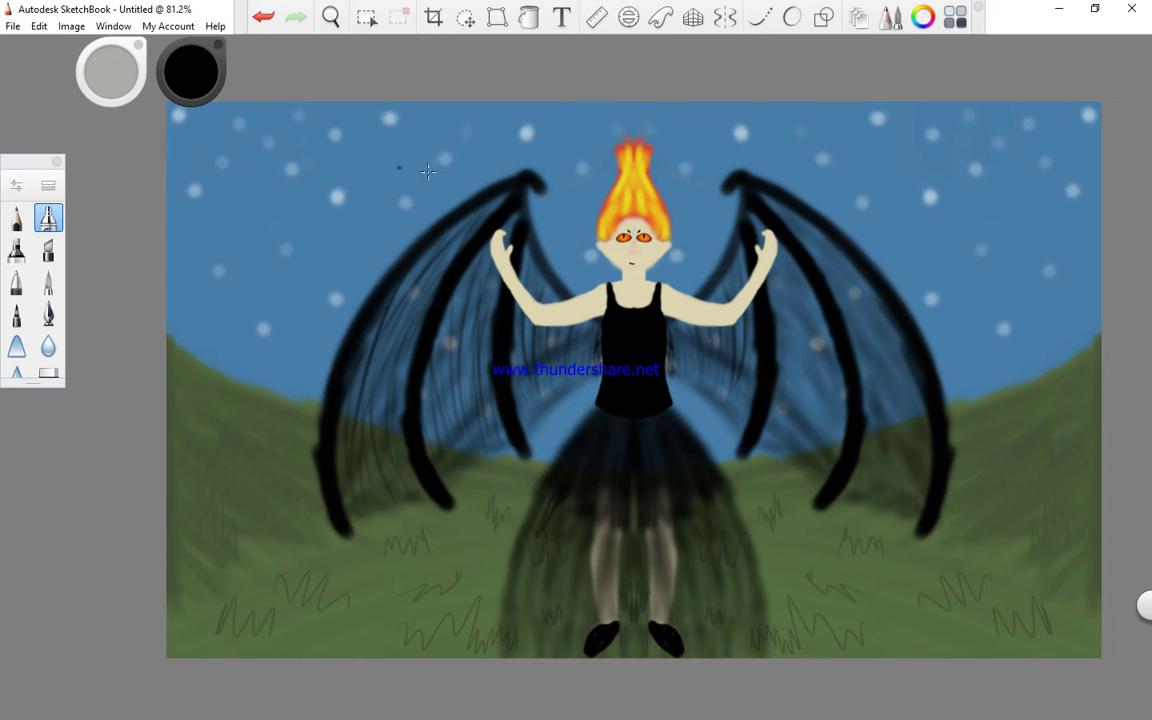
key(ctrl+z)
click(859, 19)
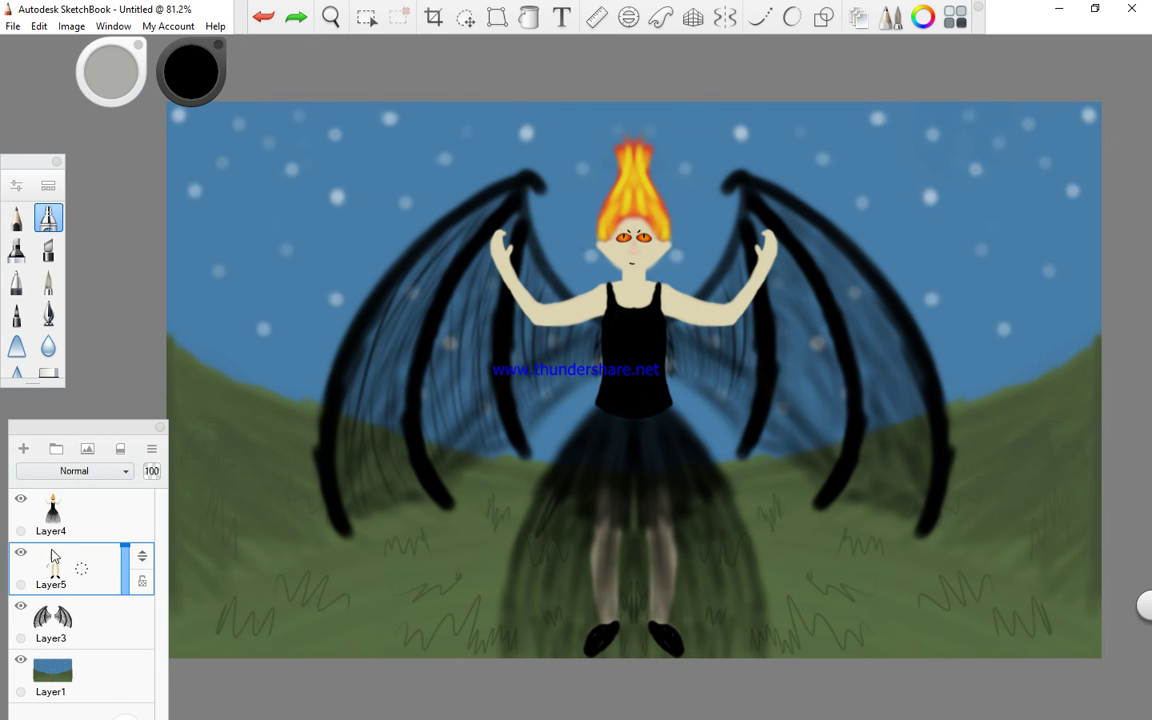
click(72, 515)
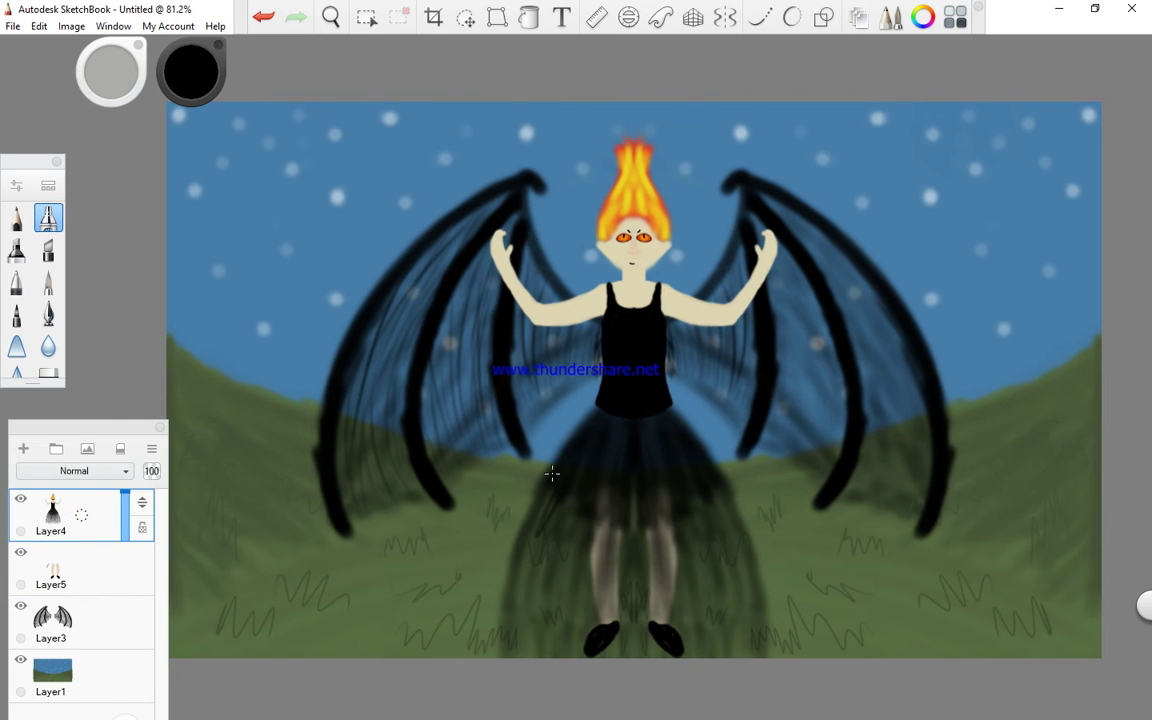
mouse_move(560, 505)
mouse_down()
mouse_move(542, 558)
mouse_move(563, 567)
mouse_up()
drag(586, 525, 576, 571)
drag(606, 493, 587, 572)
drag(619, 502, 600, 569)
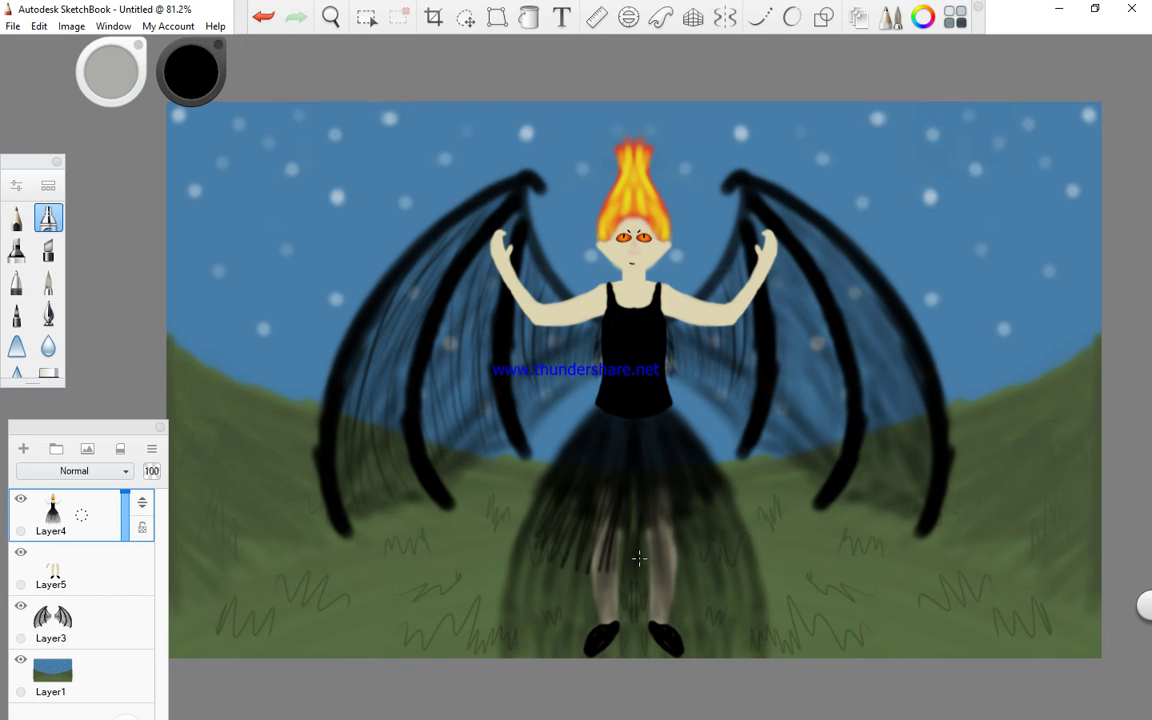
key(ctrl+z)
key(ctrl+z)
key(ctrl+z)
key(ctrl+z)
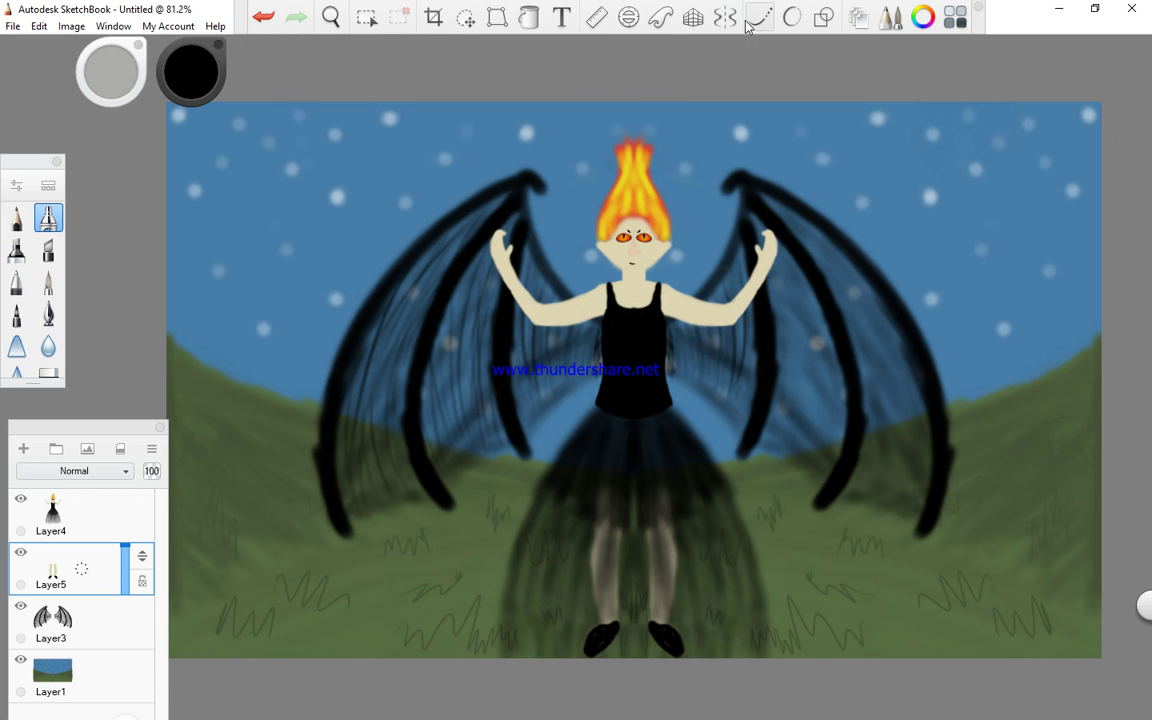
Add thin black fold strokes to both sides of the sheer skirt on Layer4 using vertical symmetry, then turn symmetry off
click(725, 17)
click(100, 519)
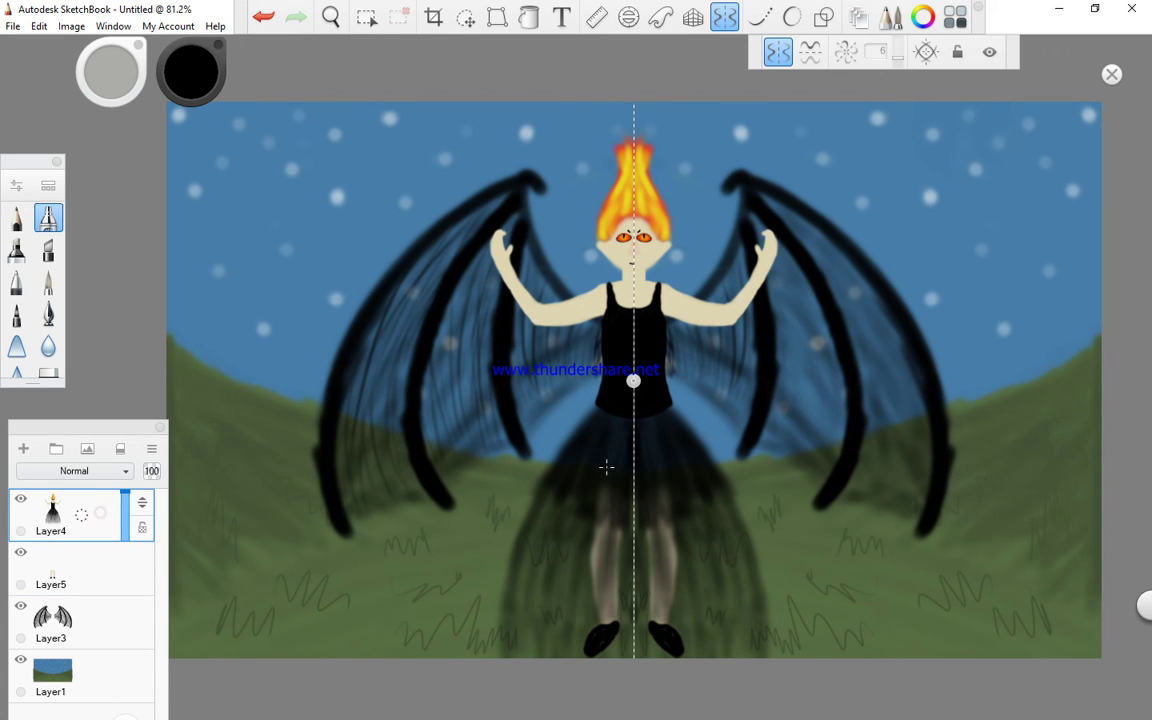
mouse_move(560, 504)
mouse_down()
mouse_move(540, 558)
mouse_move(541, 543)
mouse_up()
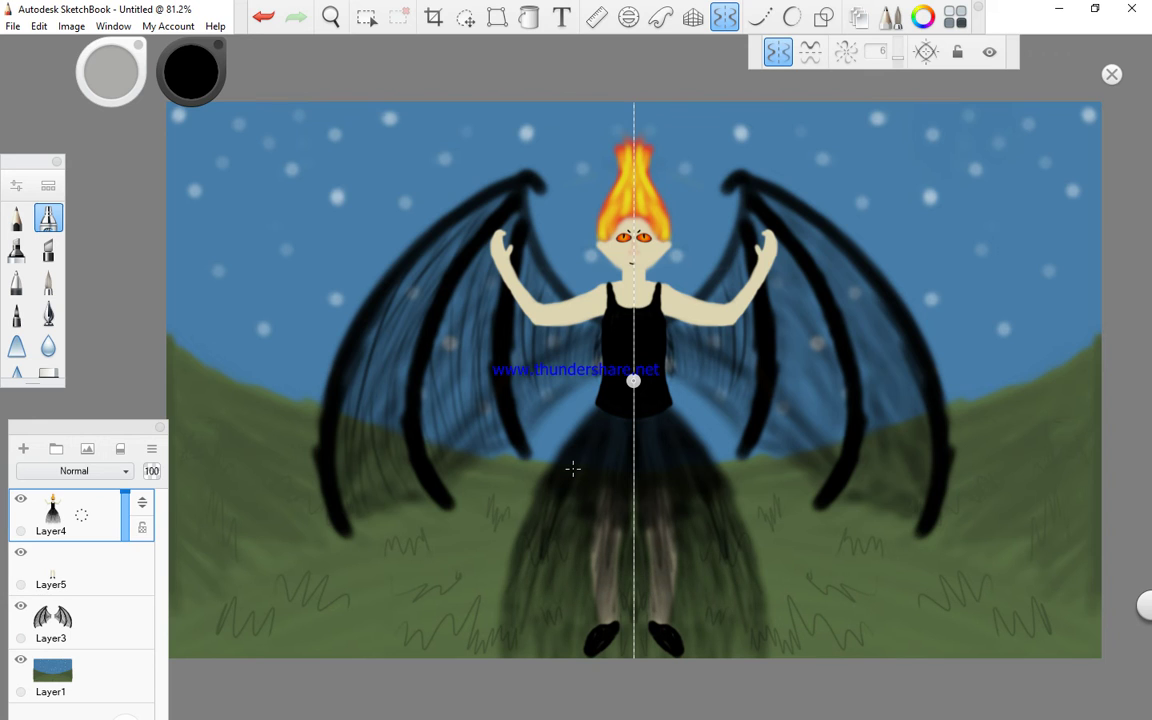
click(725, 17)
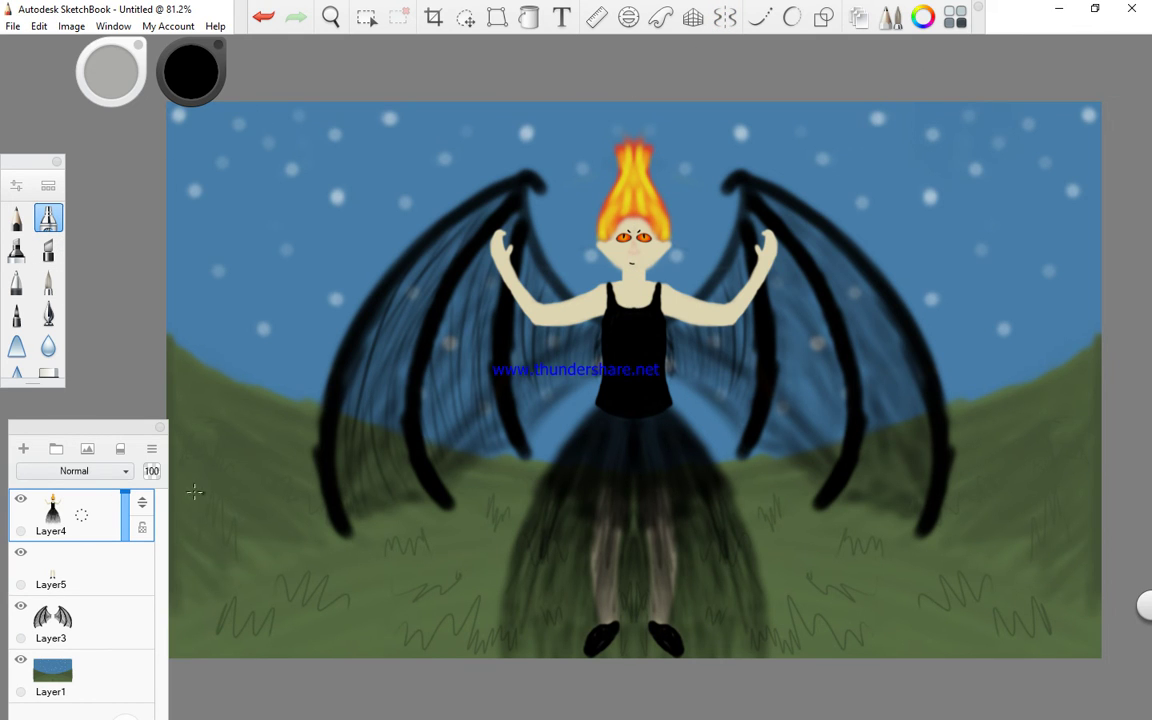
Set the airbrush size to 14.5
click(16, 185)
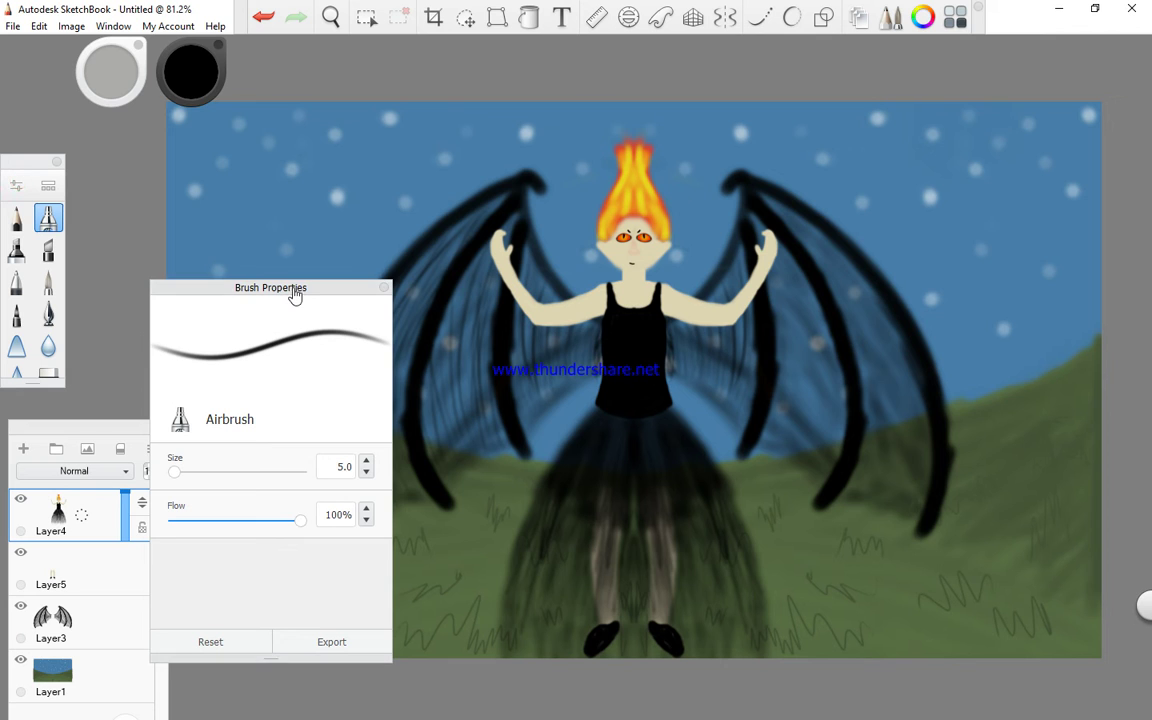
click(114, 432)
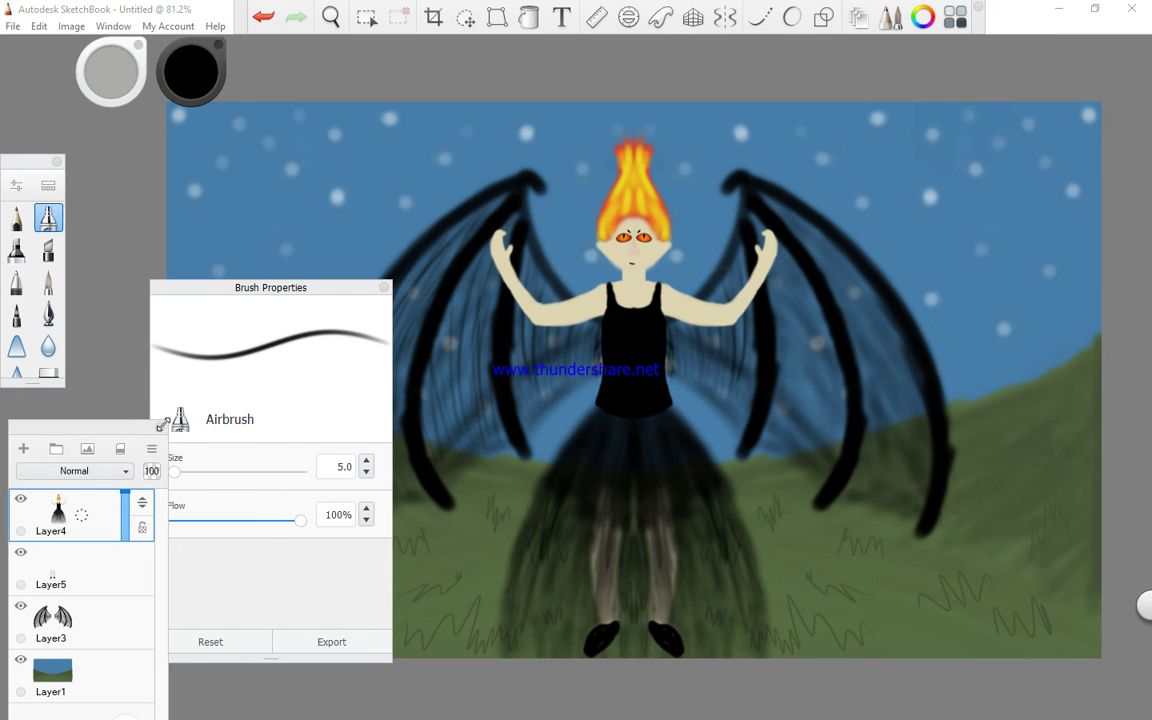
mouse_move(257, 290)
mouse_down()
mouse_move(105, 340)
mouse_move(119, 295)
mouse_up()
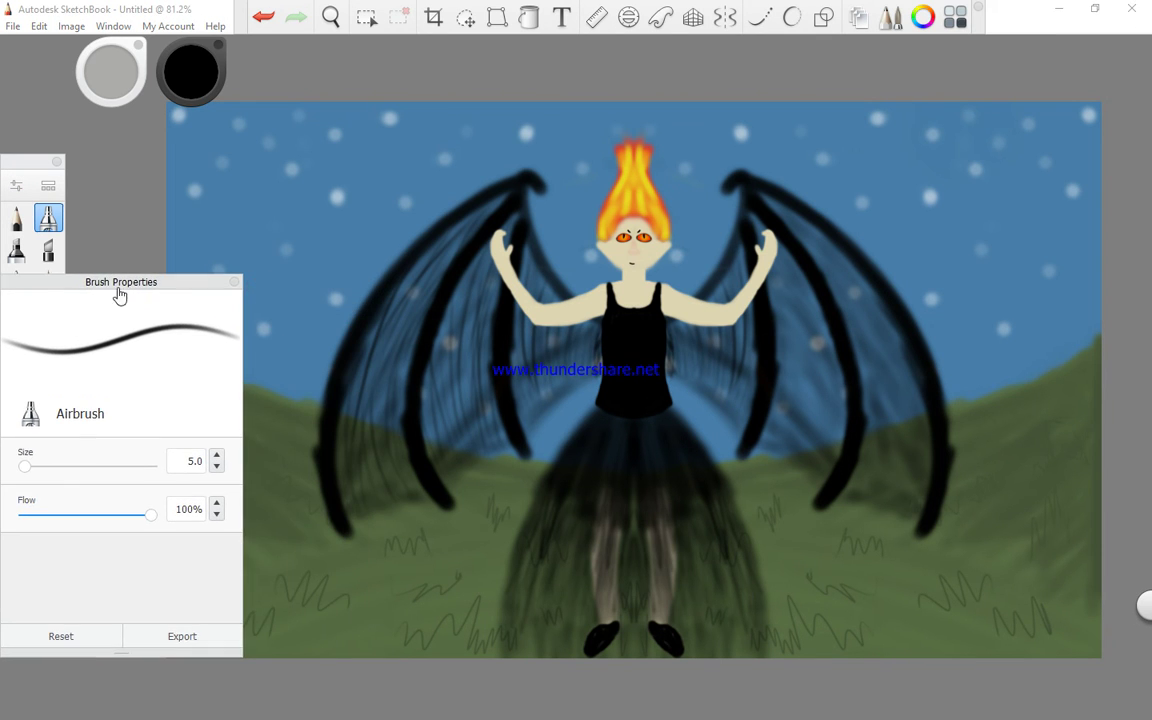
drag(38, 465, 41, 464)
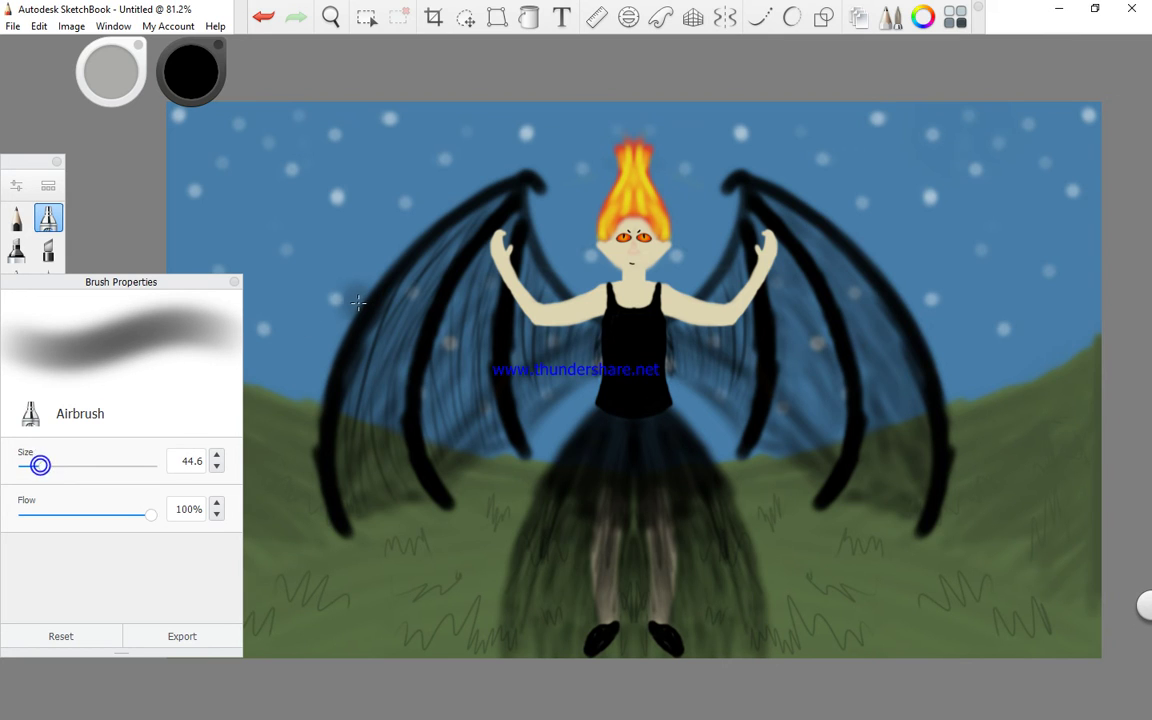
click(31, 467)
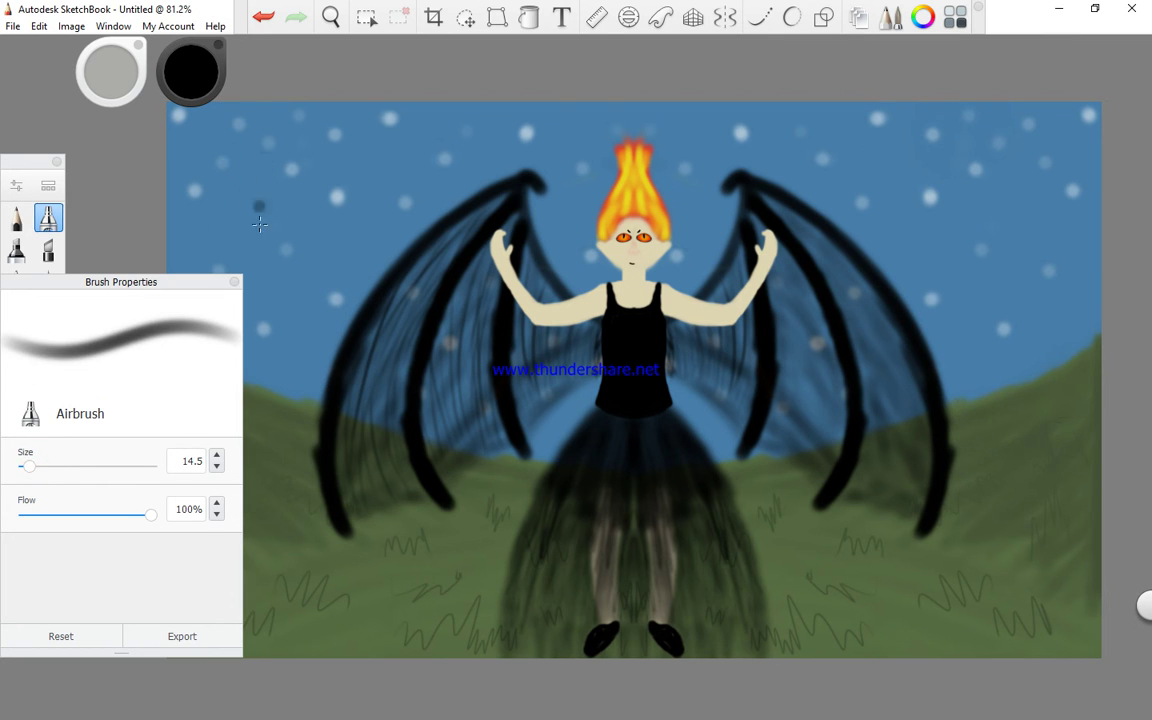
click(236, 282)
Choose a magenta-purple brush color
click(922, 17)
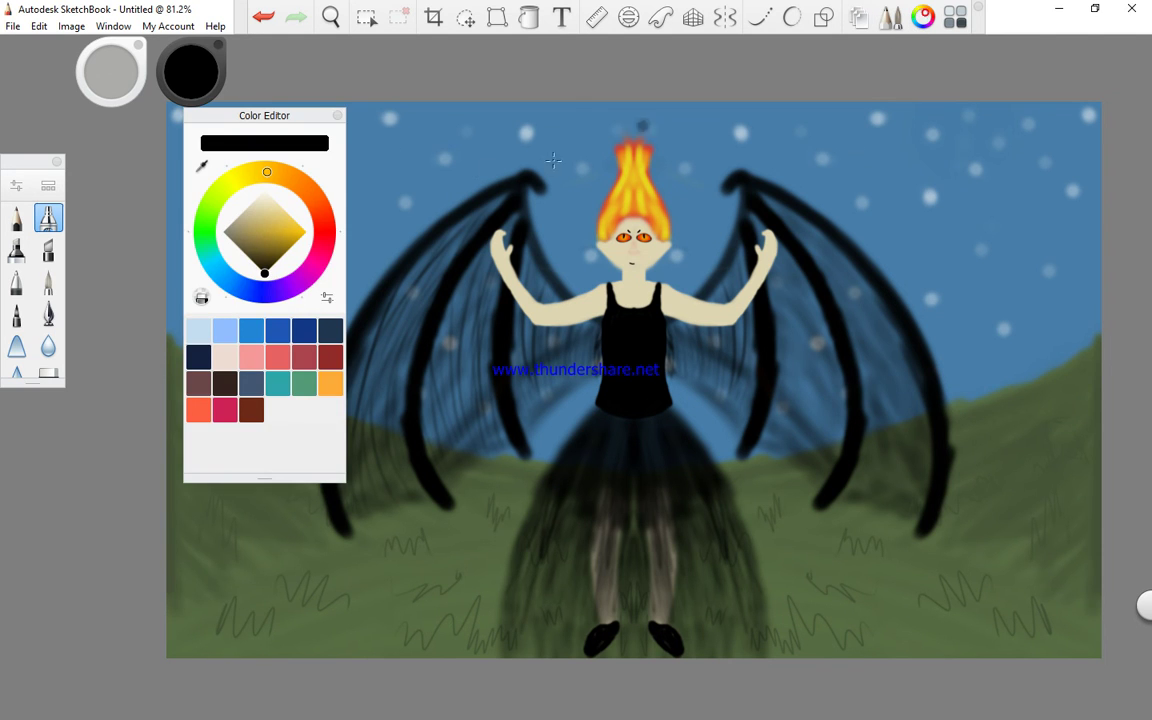
drag(291, 118, 114, 212)
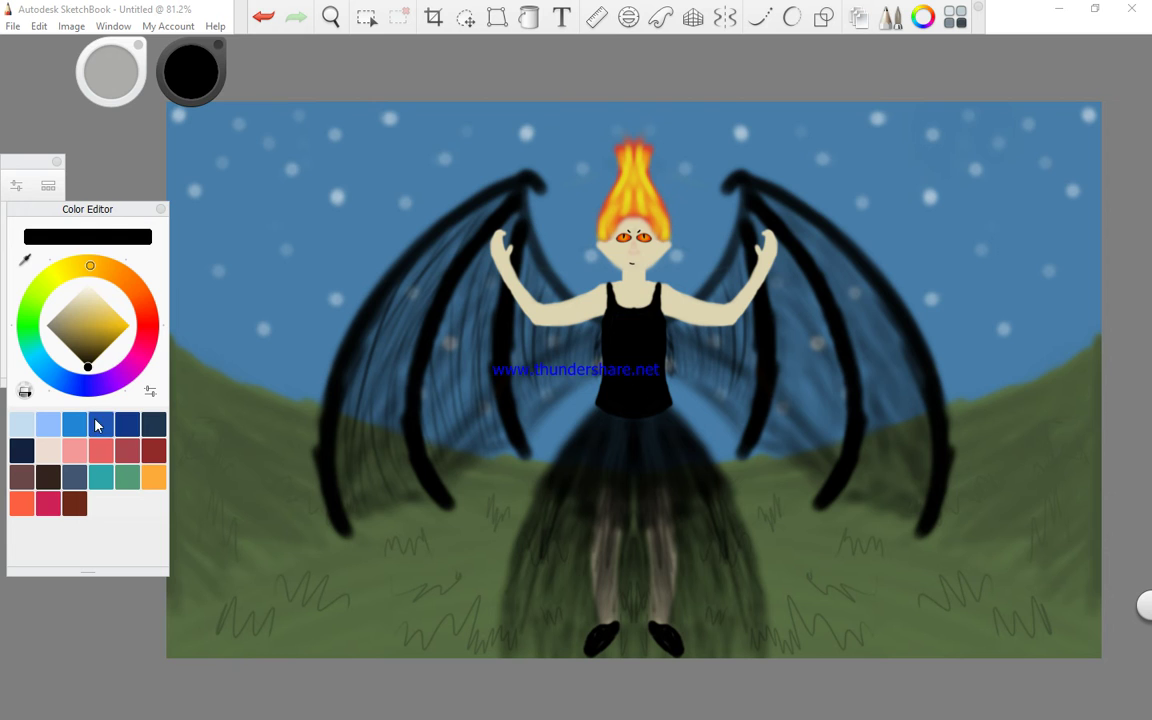
click(127, 452)
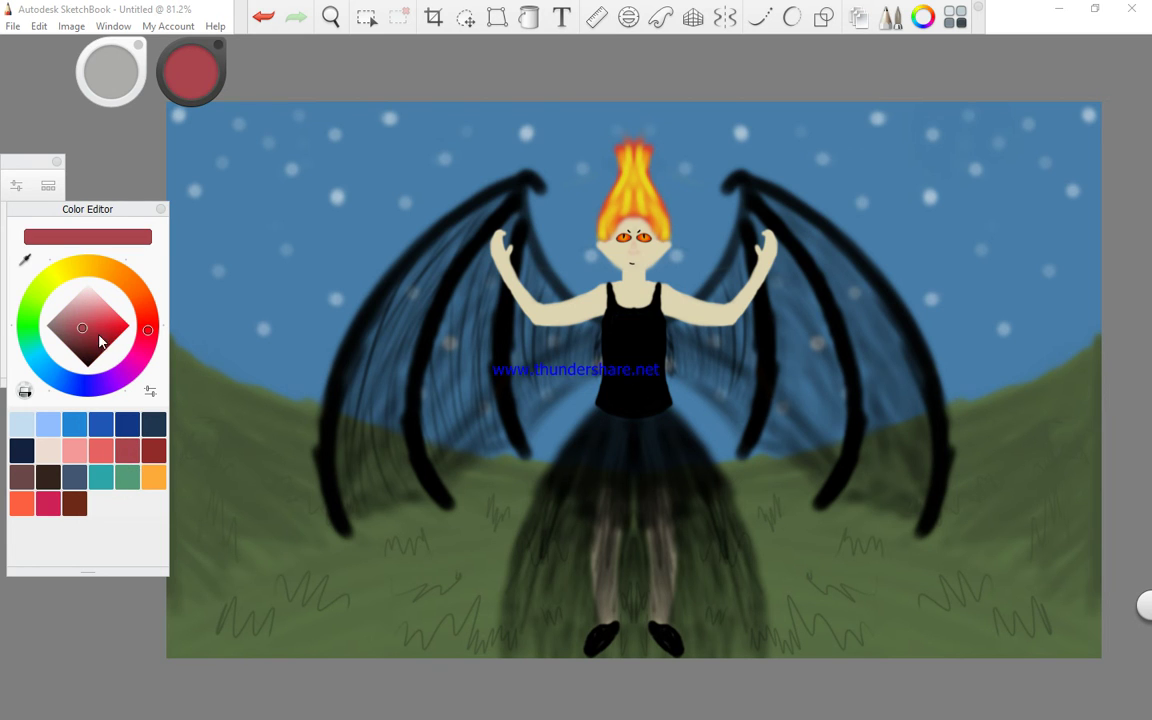
drag(141, 329, 136, 362)
click(95, 333)
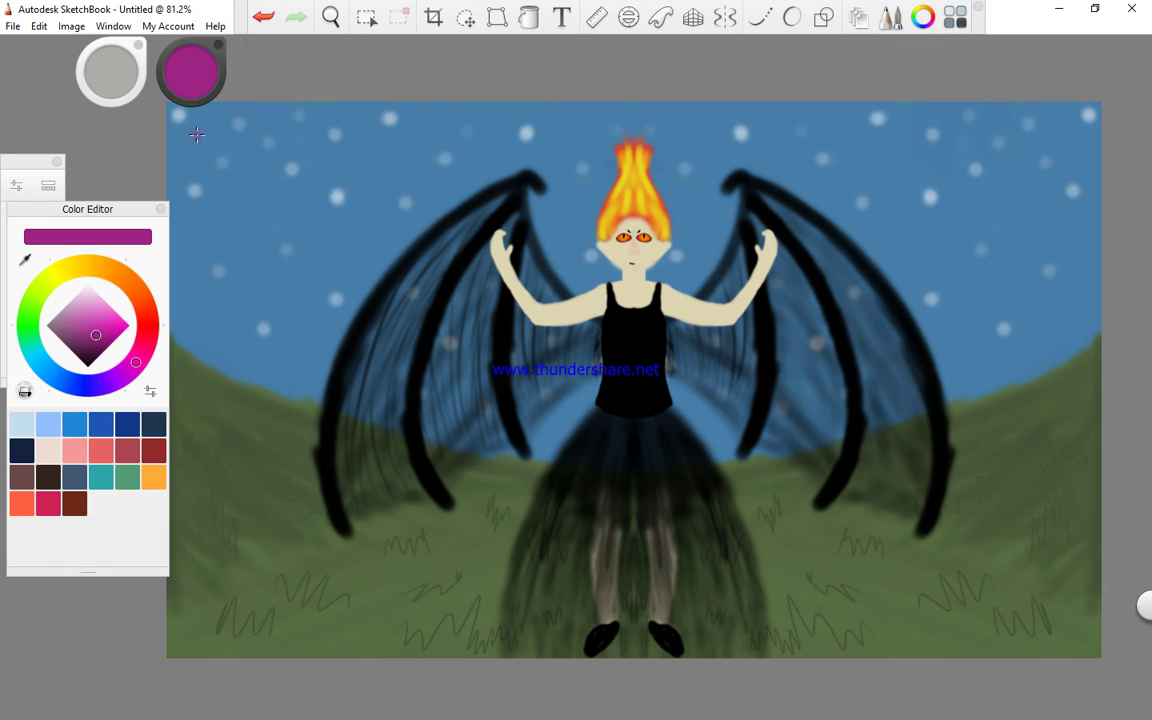
Handwrite the title "Shade" in large purple letters across the sky beside the character's flame hair
mouse_move(227, 127)
mouse_down()
mouse_move(195, 125)
mouse_move(218, 183)
mouse_up()
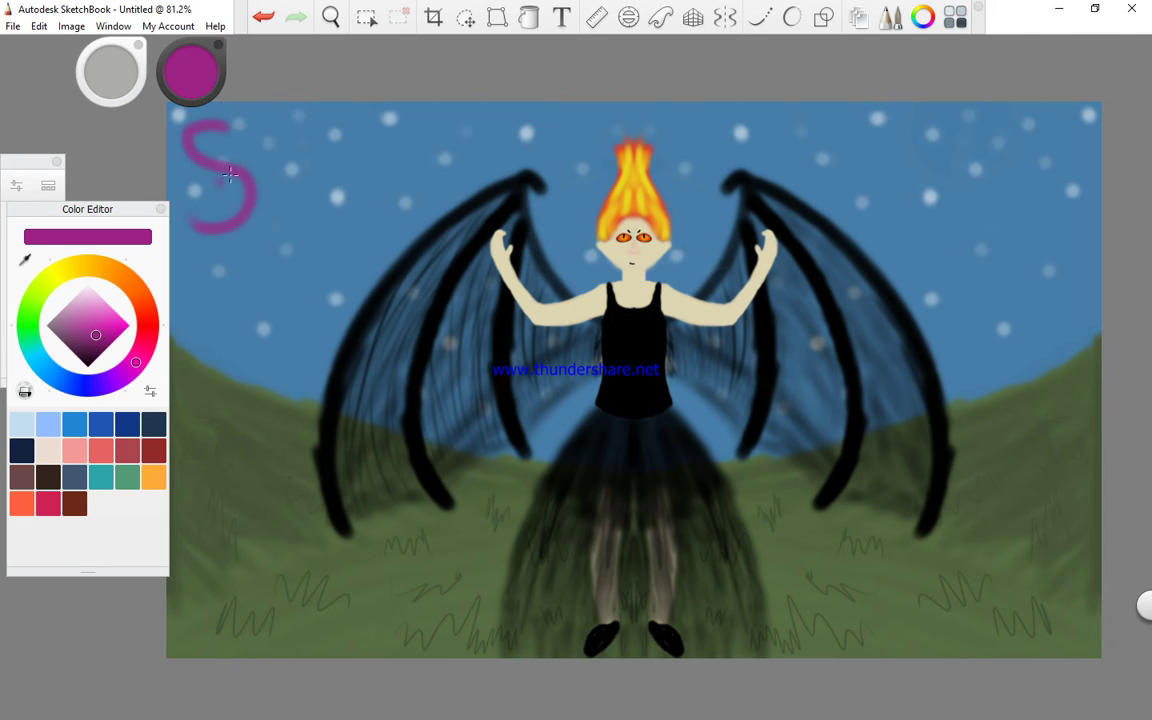
mouse_move(261, 104)
mouse_down()
mouse_move(283, 233)
mouse_move(295, 232)
mouse_up()
mouse_move(347, 170)
mouse_down()
mouse_move(342, 180)
mouse_move(372, 208)
mouse_up()
drag(405, 165, 405, 200)
mouse_move(414, 105)
mouse_down()
mouse_move(418, 205)
mouse_move(455, 150)
mouse_move(482, 183)
mouse_up()
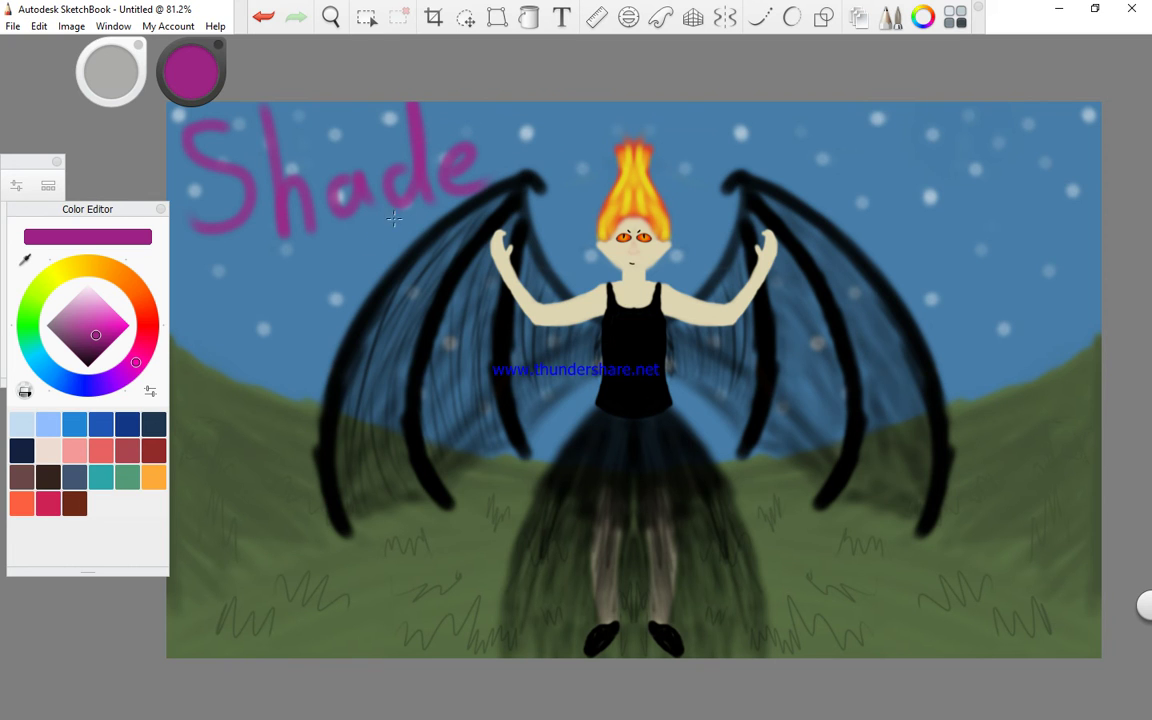
Sign the painting with the artist's signature in small purple pencil lettering just beneath the "Shade" title
click(31, 157)
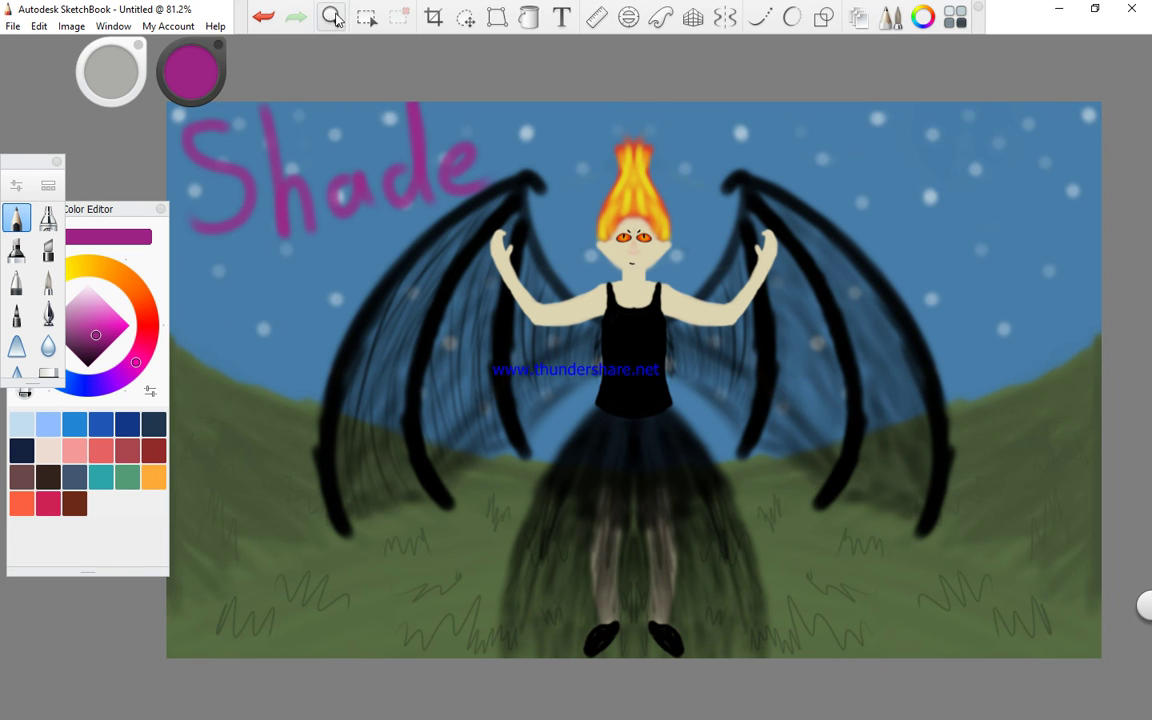
click(330, 16)
drag(387, 357, 574, 270)
drag(311, 198, 806, 495)
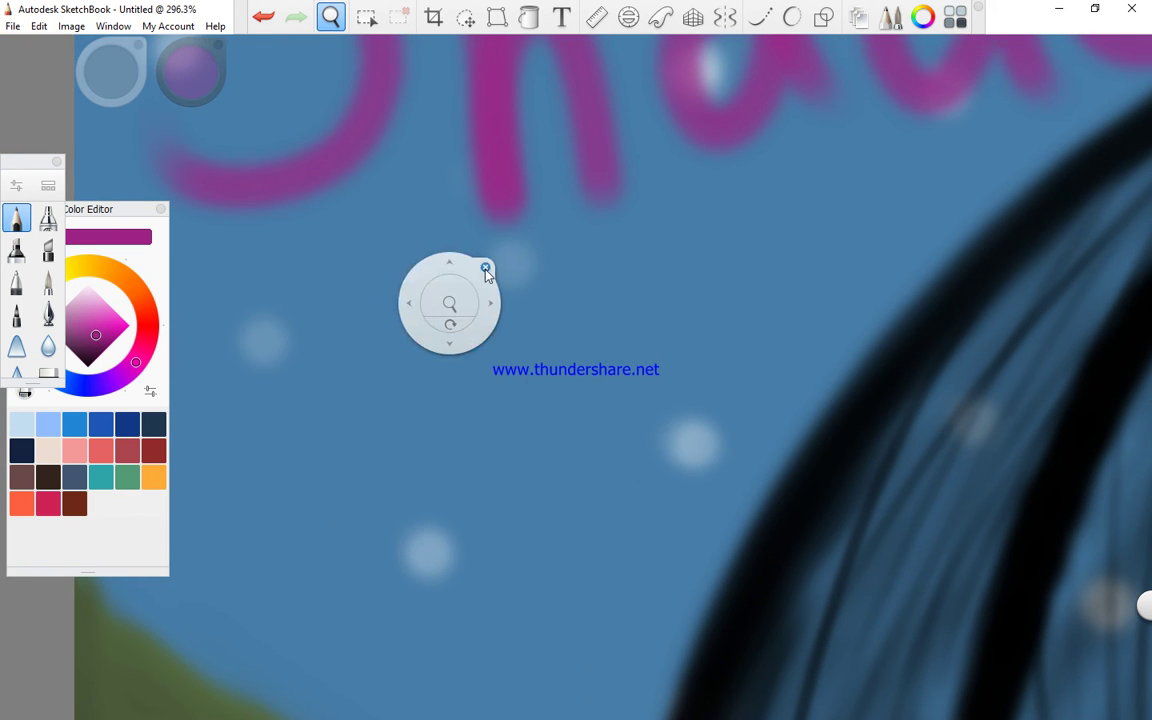
click(479, 267)
mouse_move(470, 314)
mouse_down()
mouse_move(435, 320)
mouse_move(485, 321)
mouse_up()
key(ctrl+z)
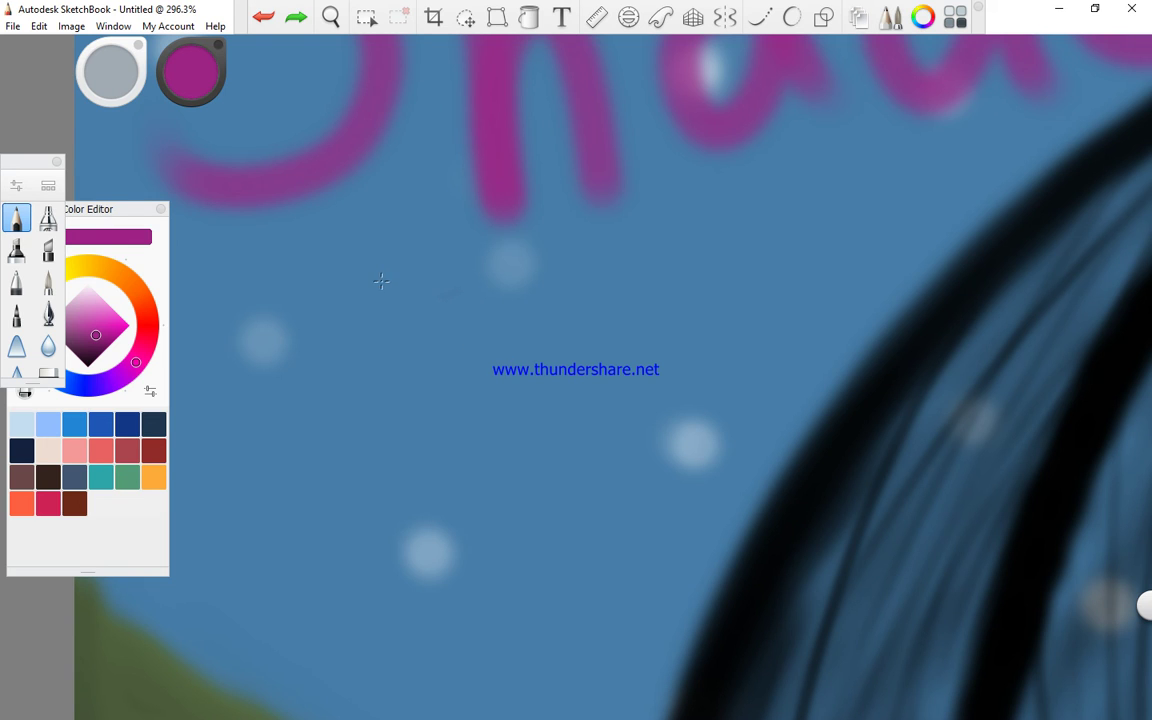
drag(382, 306, 444, 277)
mouse_move(467, 258)
mouse_down()
mouse_move(497, 271)
mouse_move(509, 253)
mouse_move(562, 265)
mouse_up()
Bring the whole painting back into view and hide the brush palette and color editor
click(331, 17)
drag(424, 195, 427, 182)
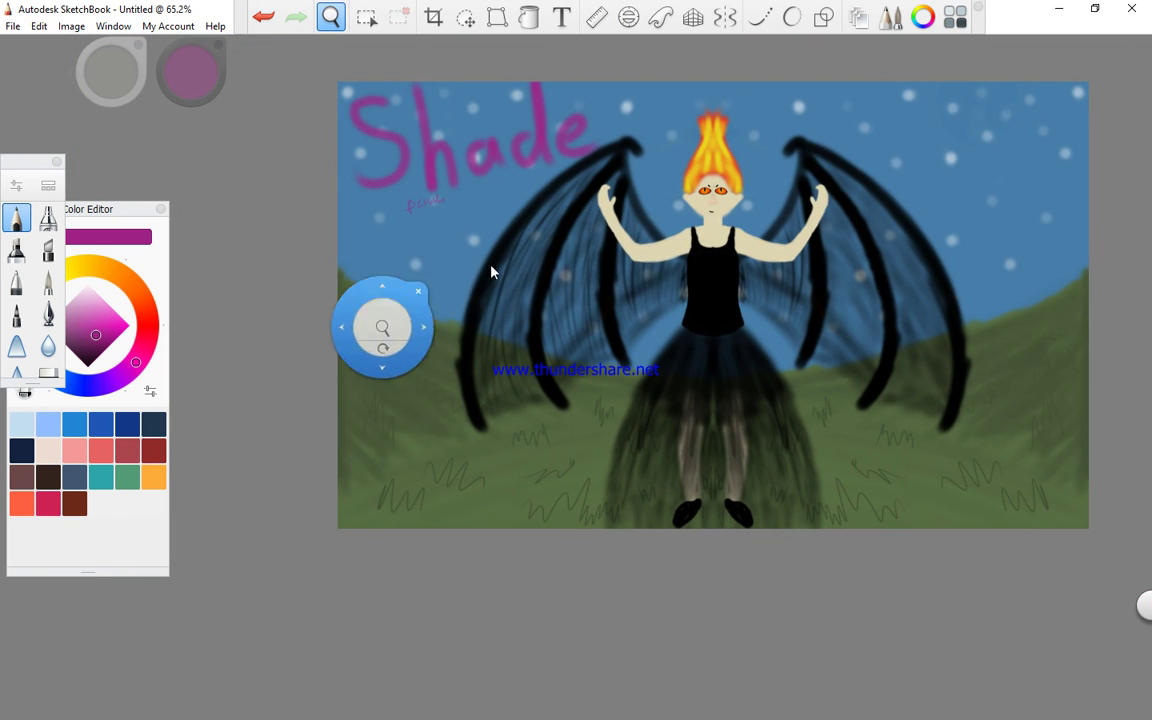
drag(701, 262, 605, 325)
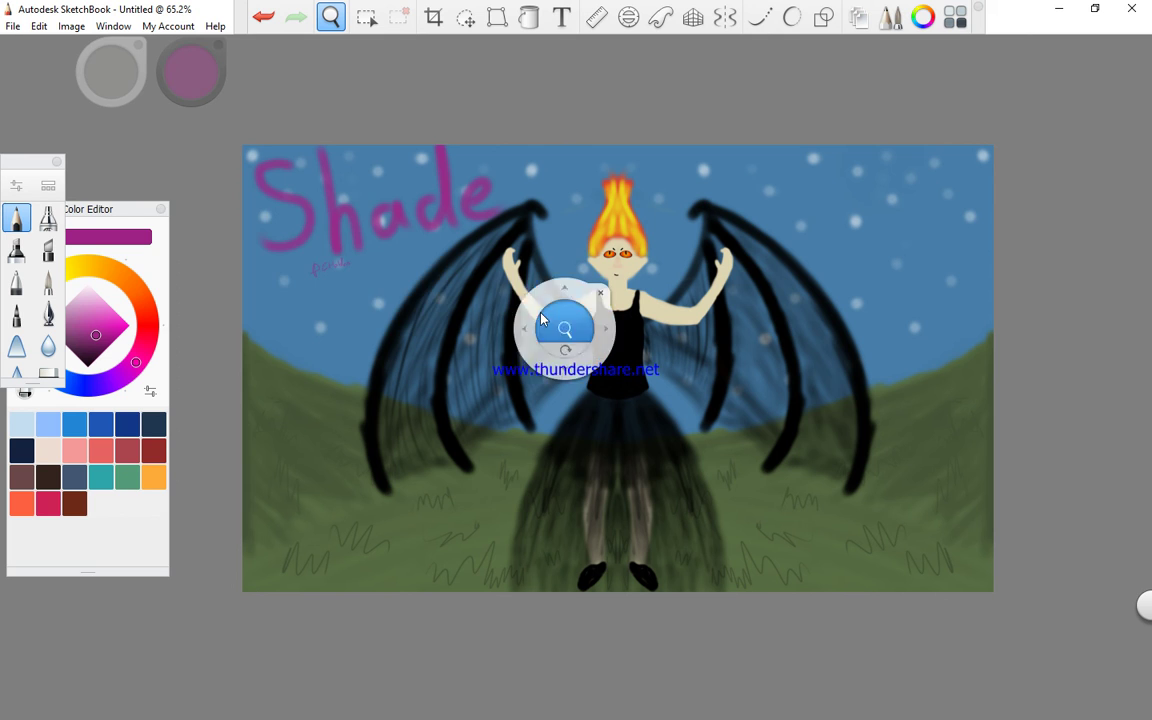
click(141, 156)
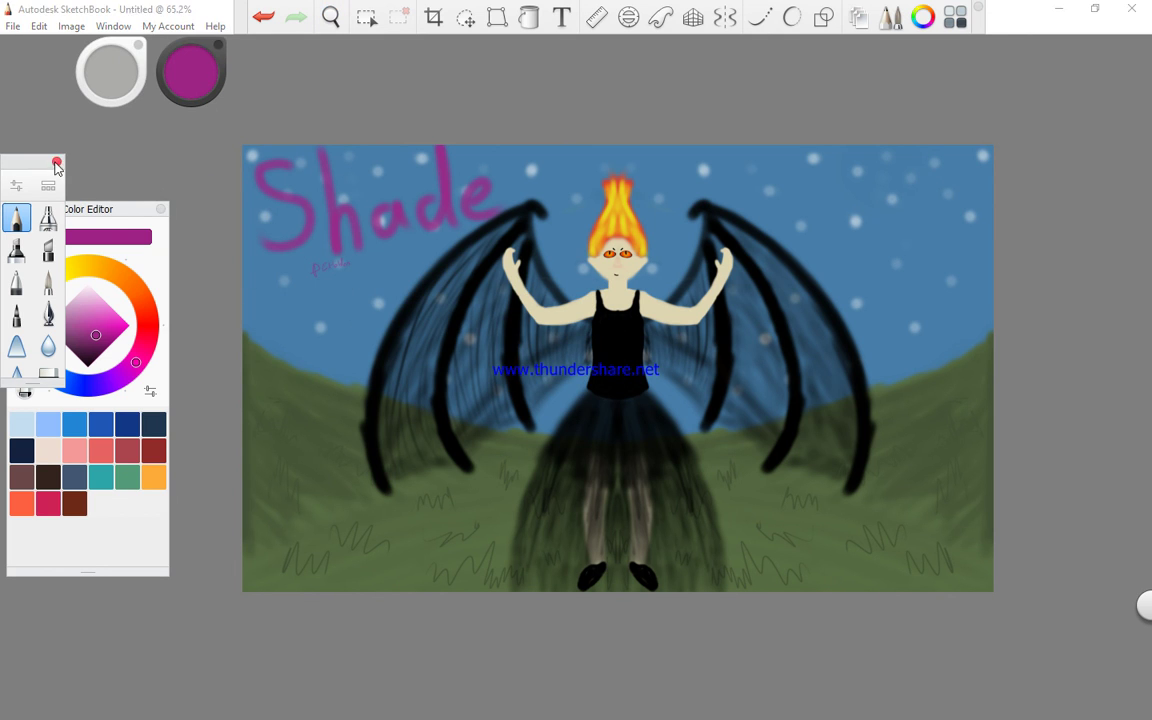
click(56, 161)
click(160, 209)
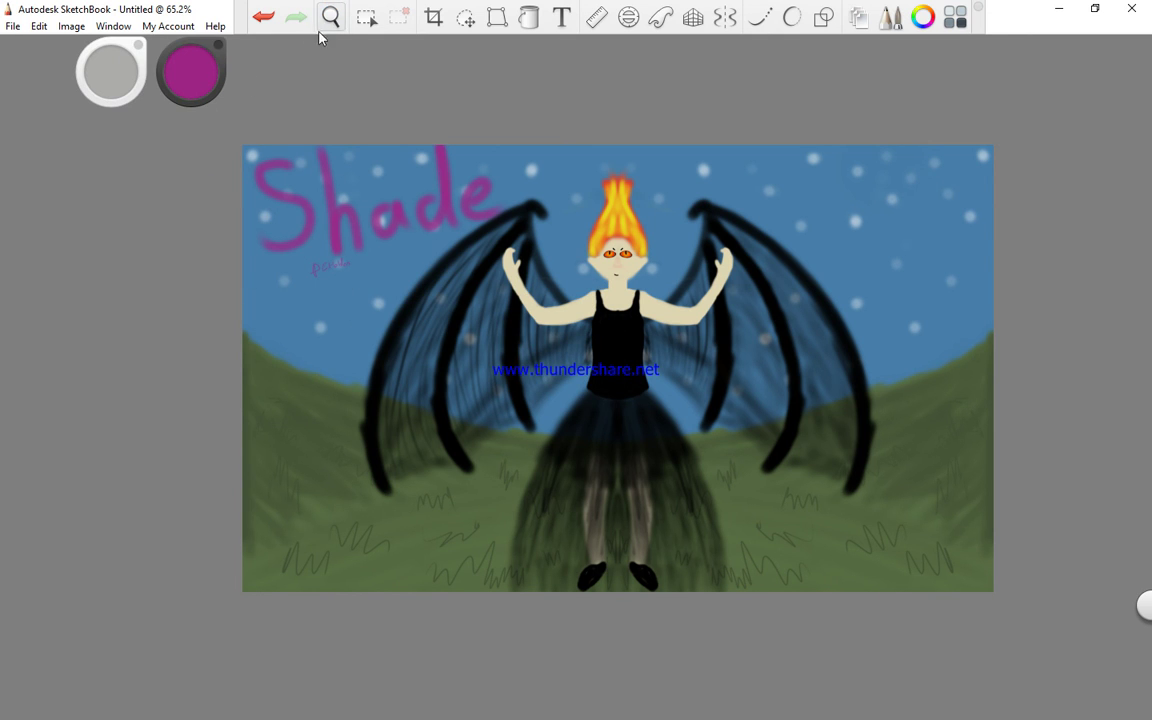
Examine the finished painting, its title and its signature at different zoom levels
click(331, 17)
scroll(112, 290, down, 1)
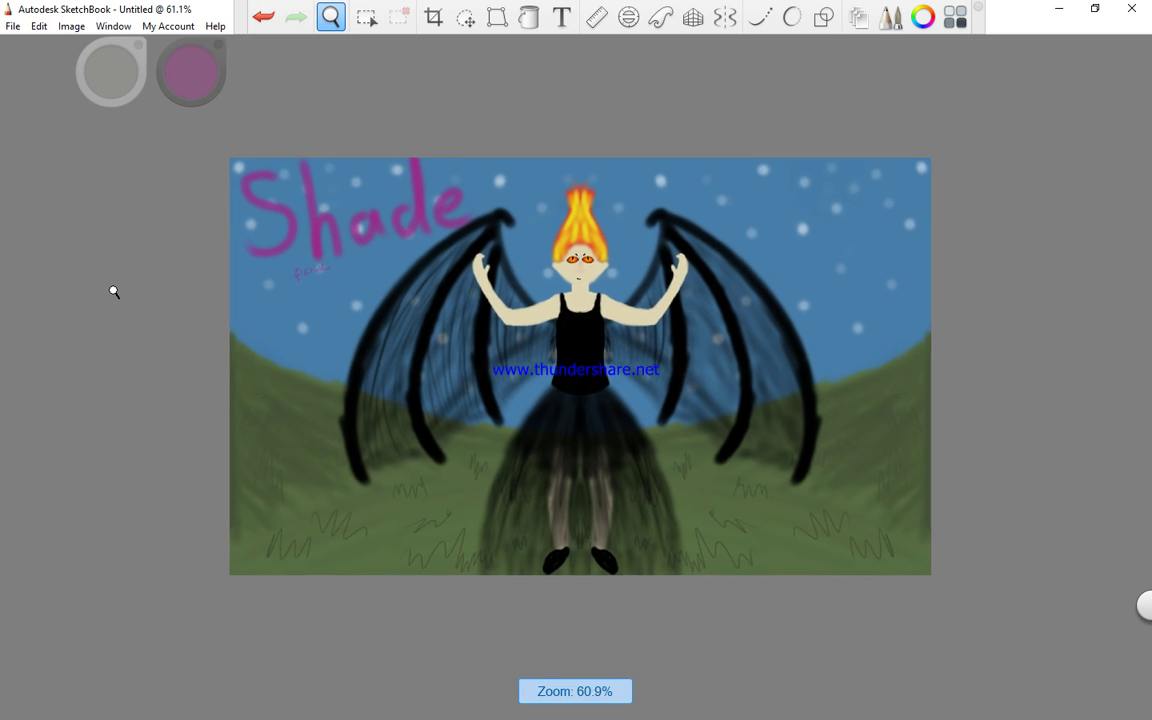
scroll(112, 290, up, 3)
drag(113, 291, 121, 180)
mouse_move(247, 238)
mouse_down()
mouse_move(157, 229)
mouse_move(137, 256)
mouse_move(248, 233)
mouse_up()
scroll(112, 207, down, 1)
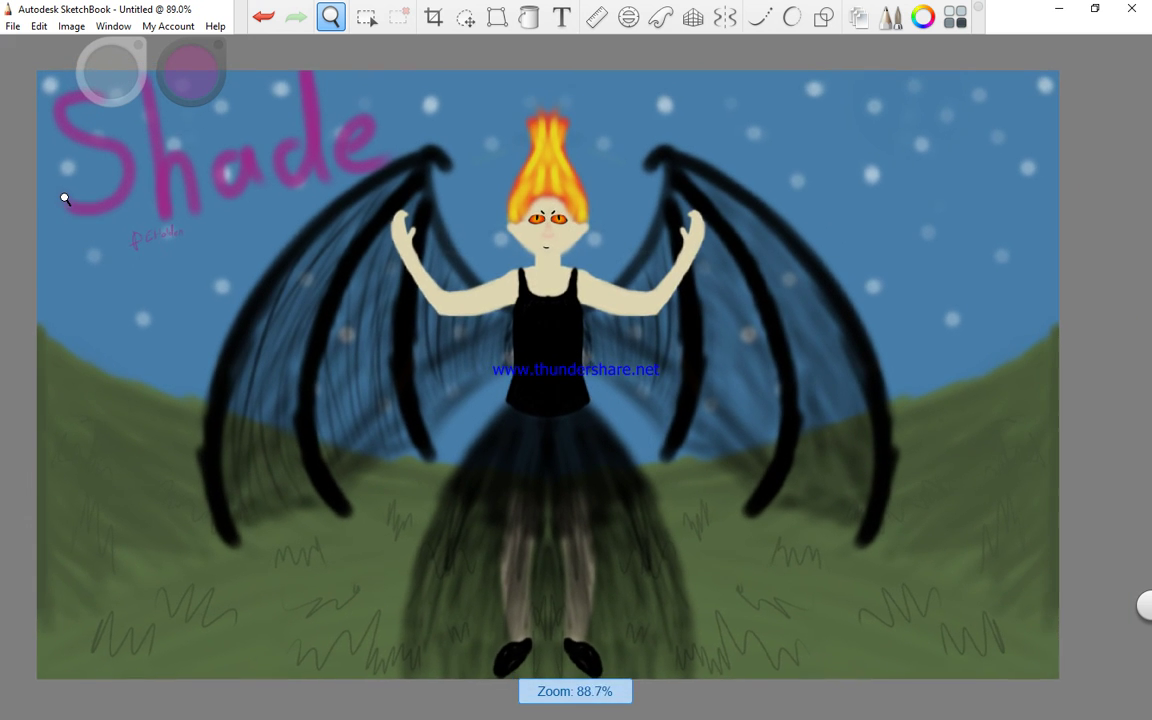
drag(92, 214, 130, 247)
key(space)
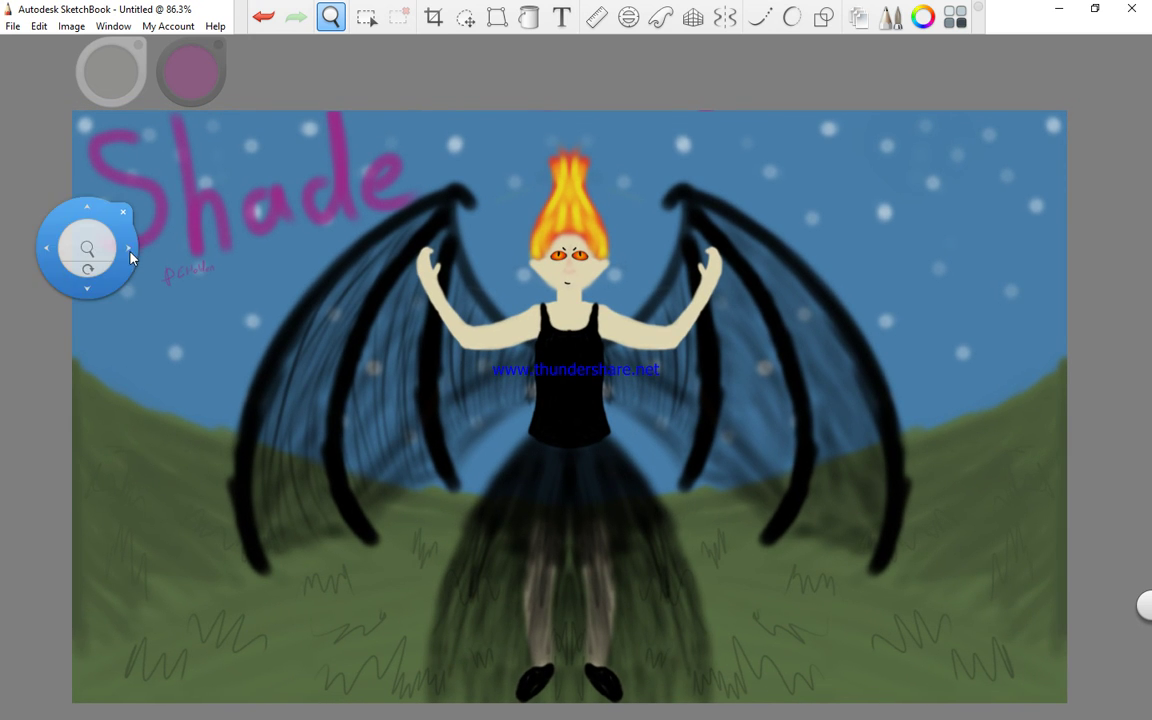
click(123, 212)
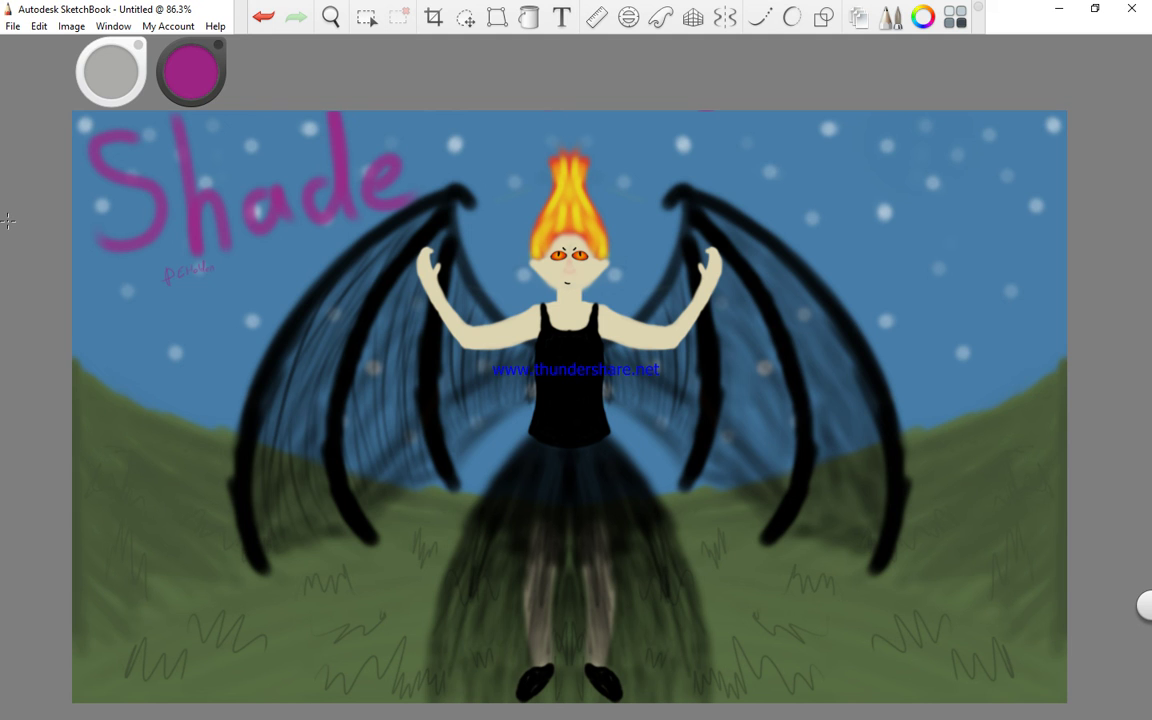
scroll(8, 190, up, 2)
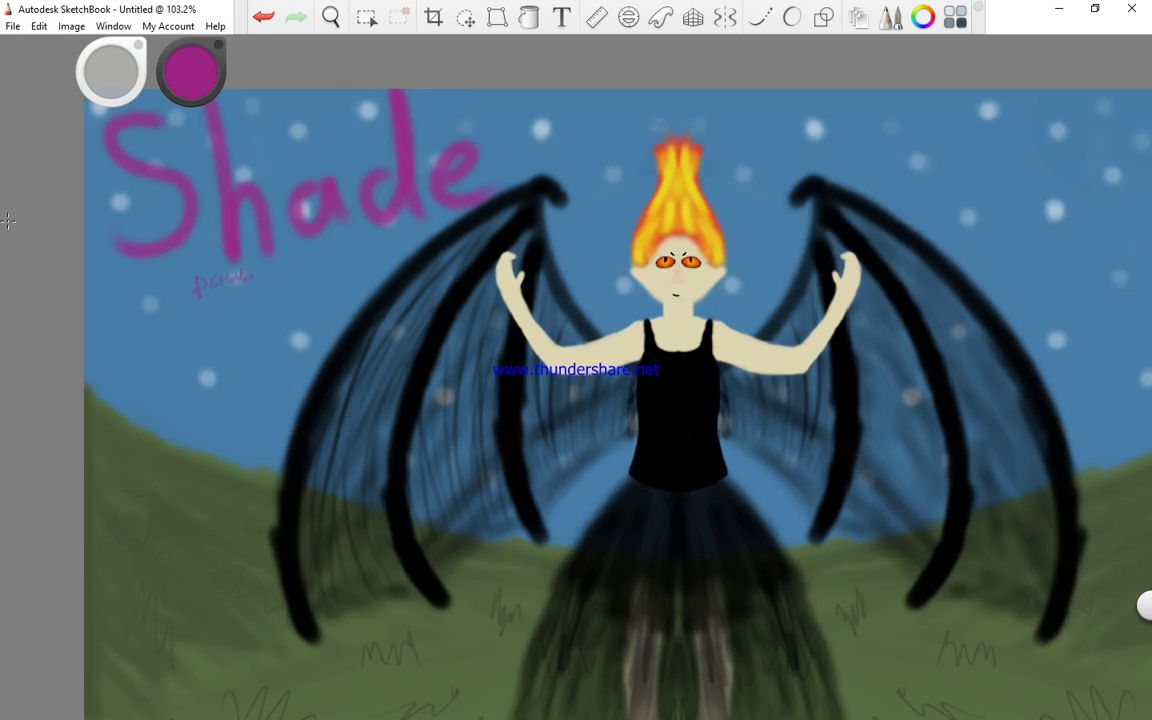
scroll(8, 188, down, 3)
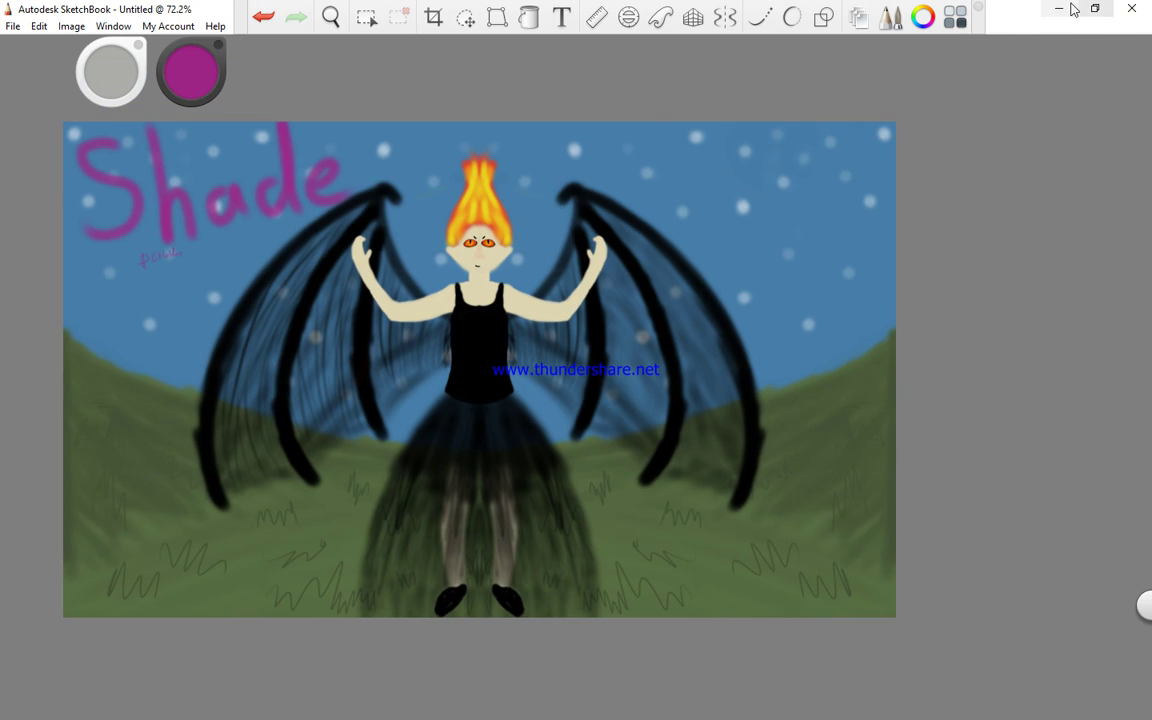